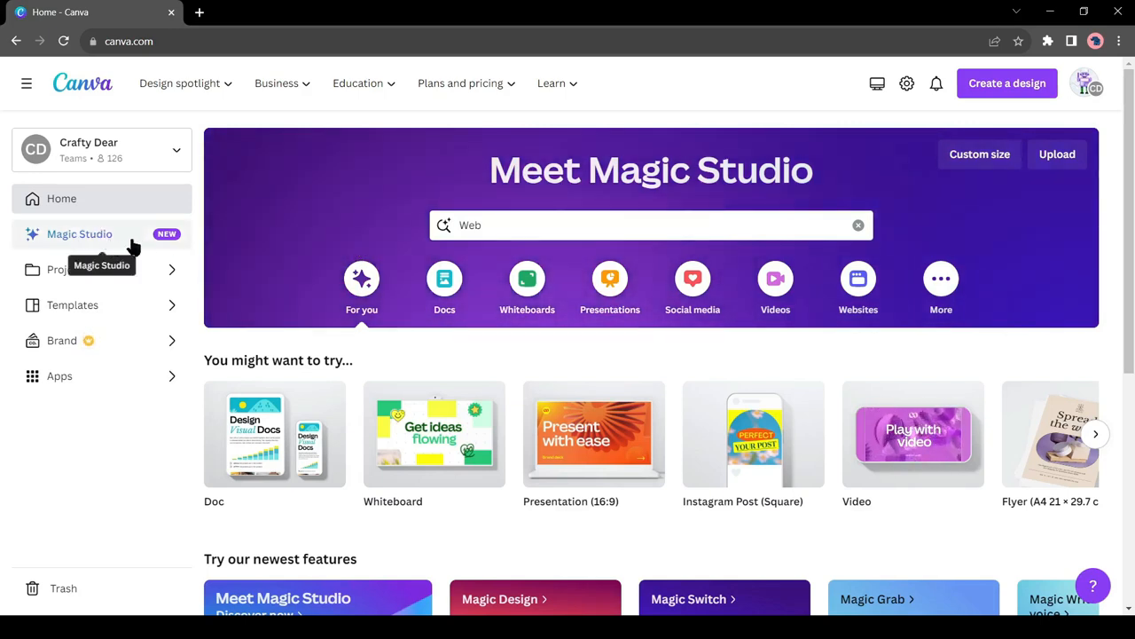
# Step: Look through the newest features on the home page and the tools and AI apps in Magic Studio
pyautogui.scroll(-4, 389, 247)
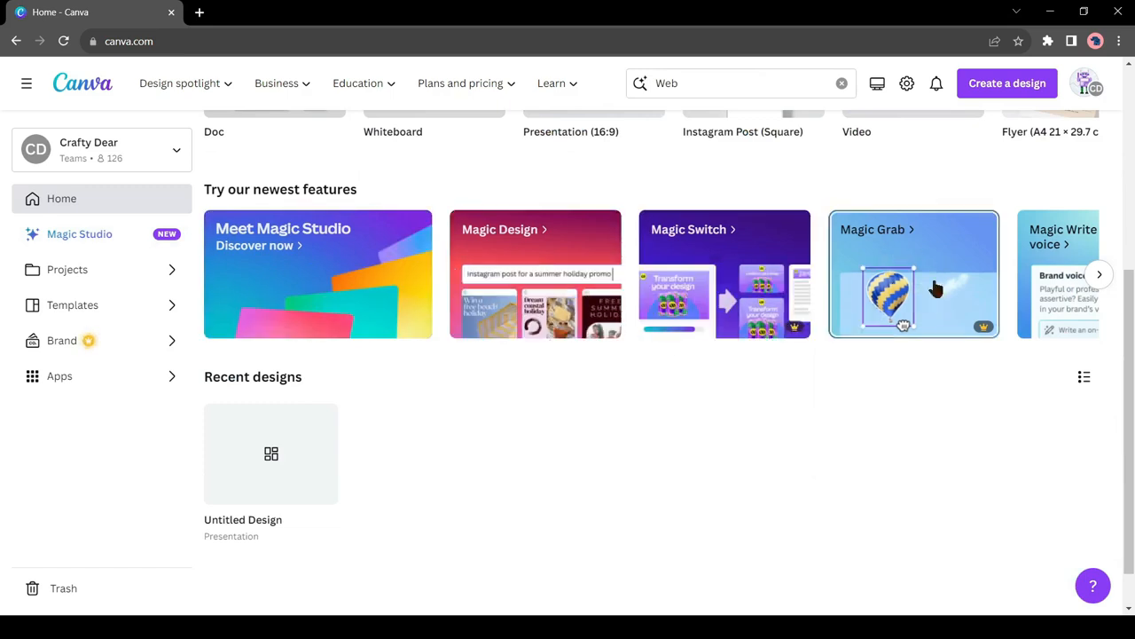
pyautogui.click(1099, 277)
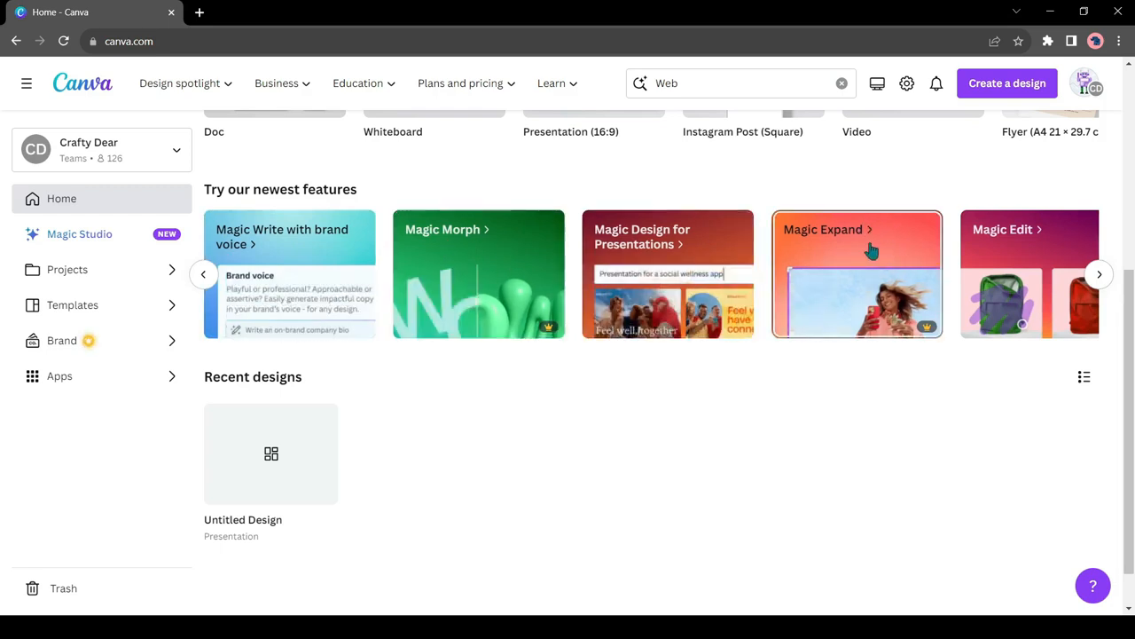
pyautogui.click(1099, 275)
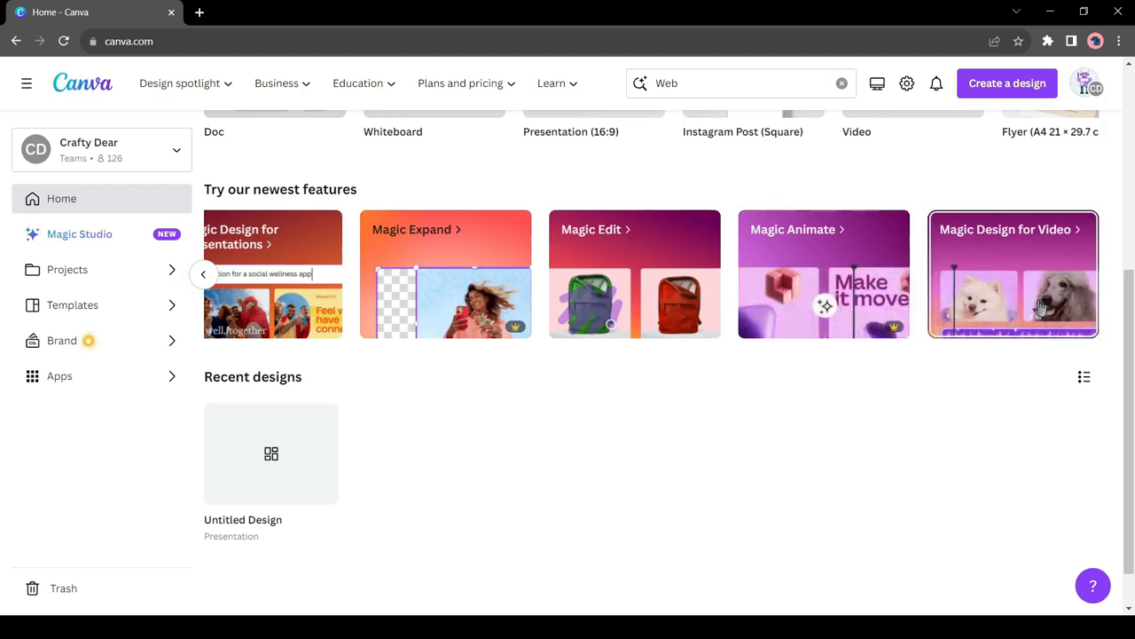
pyautogui.click(203, 274)
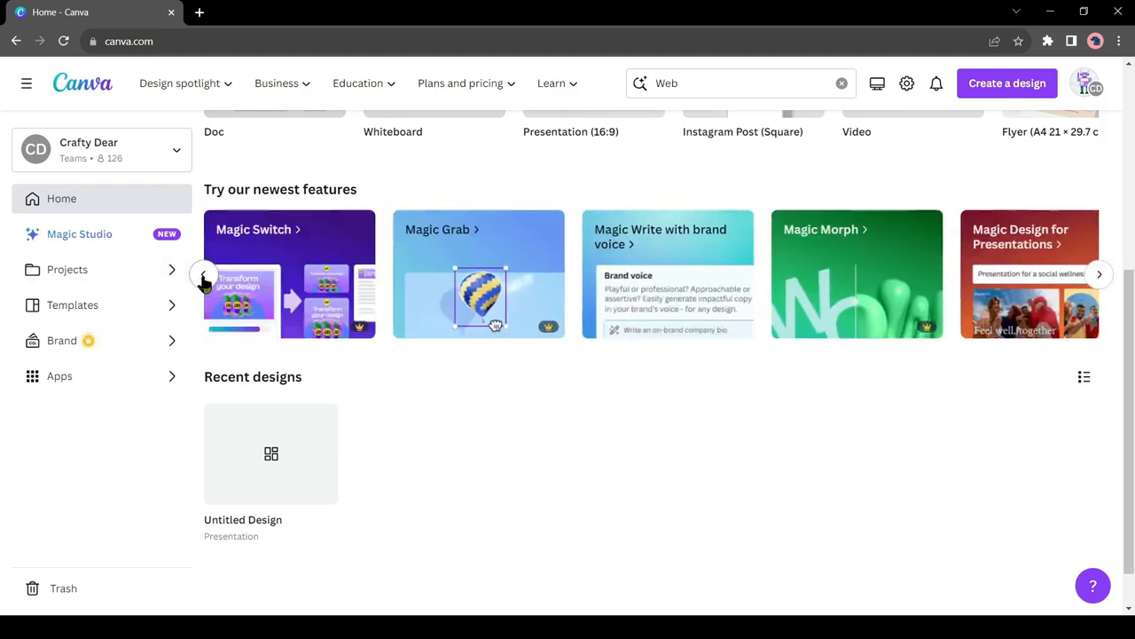
pyautogui.click(376, 311)
pyautogui.scroll(-5, 376, 308)
pyautogui.scroll(-10, 1089, 253)
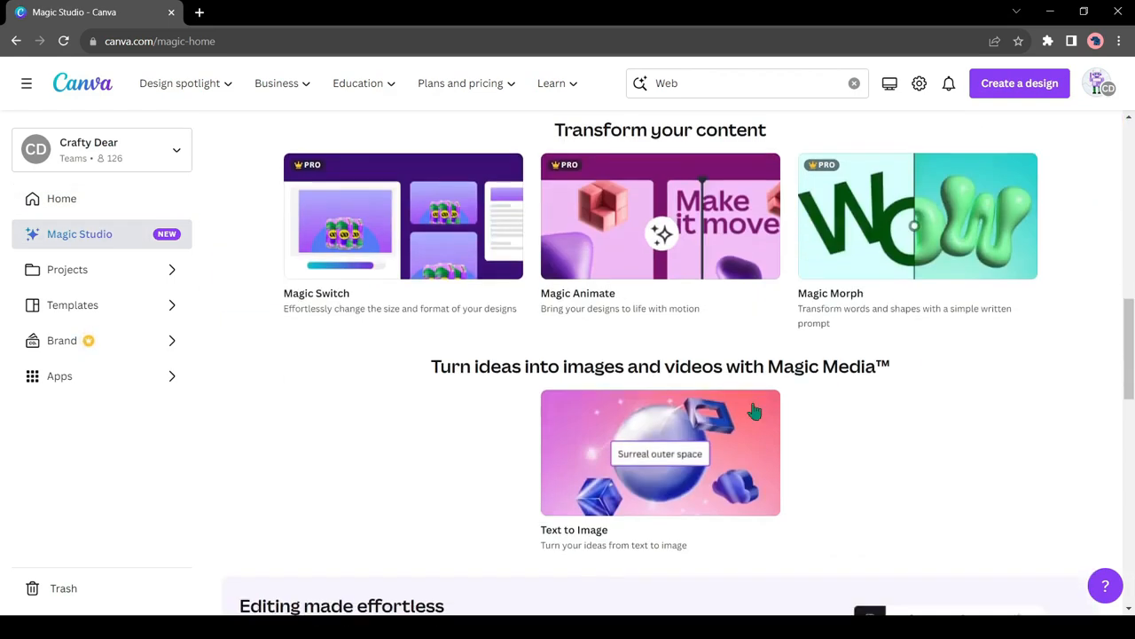
pyautogui.scroll(-5, 689, 399)
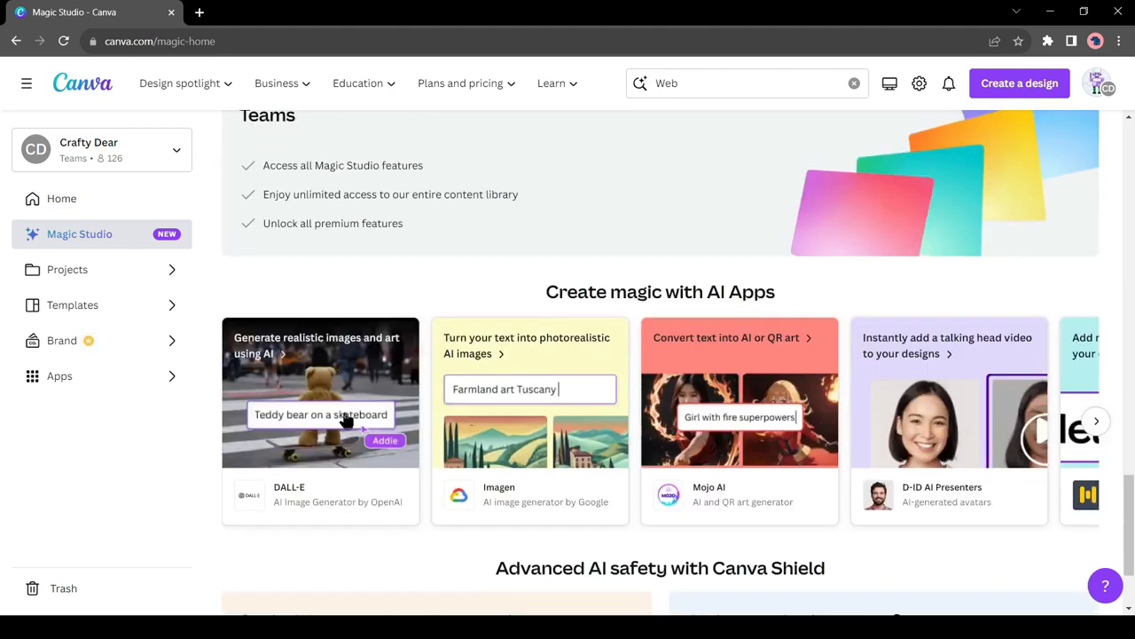
pyautogui.click(1096, 420)
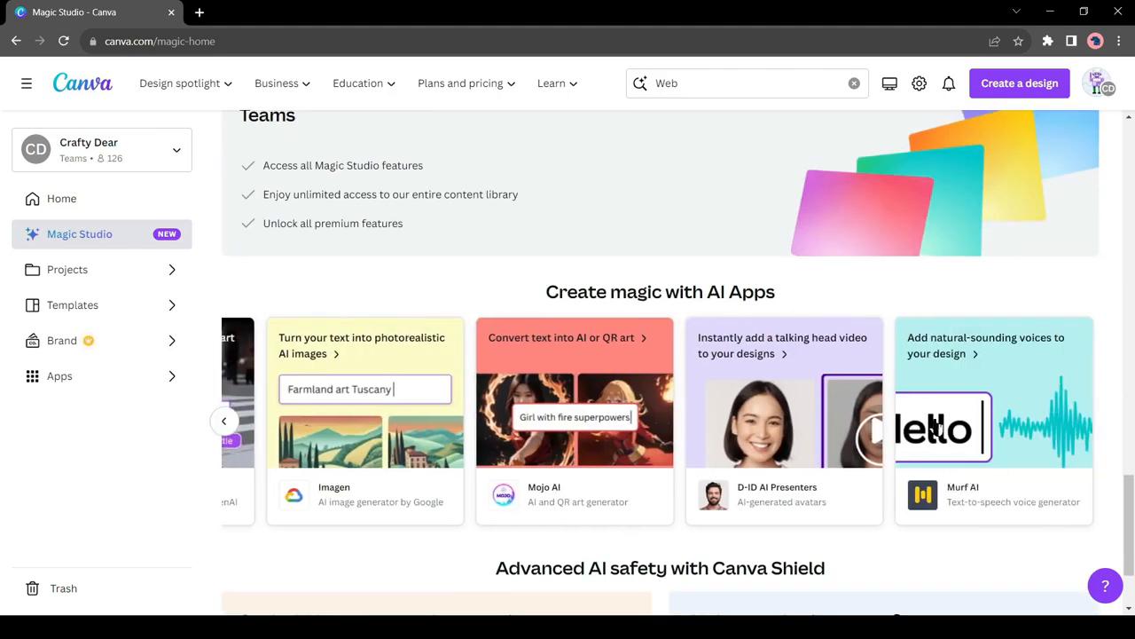
pyautogui.scroll(-2, 768, 492)
pyautogui.scroll(18, 412, 457)
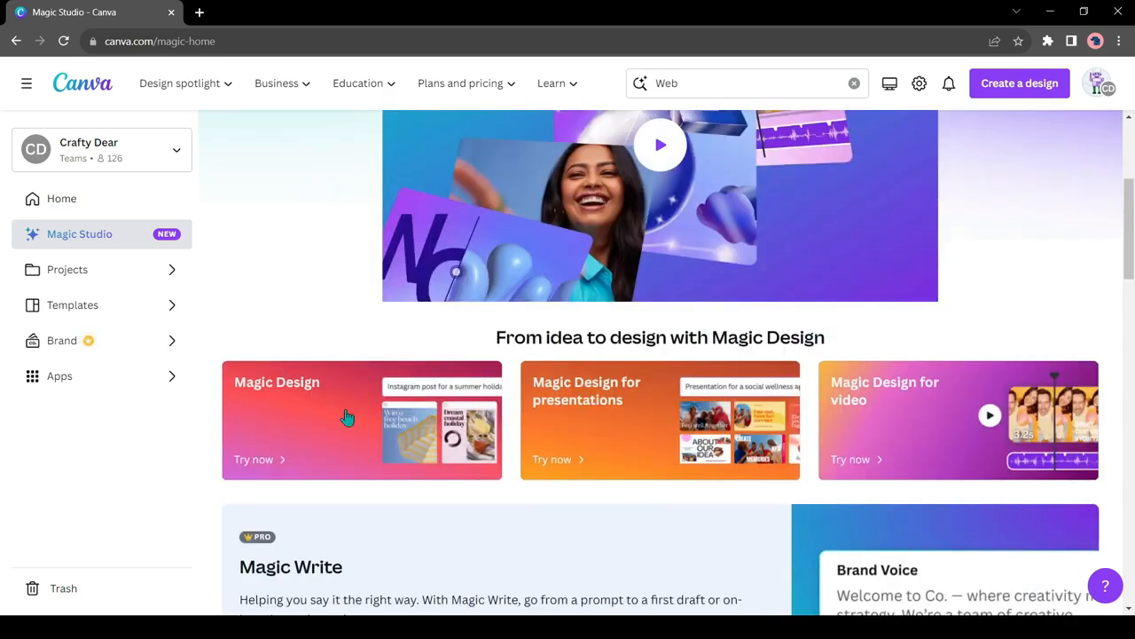
# Step: Start Magic Design and search "Web", choosing the suggestion for a webpage themed YouTube banner for a web design tutorial channel
pyautogui.click(347, 417)
pyautogui.click(869, 238)
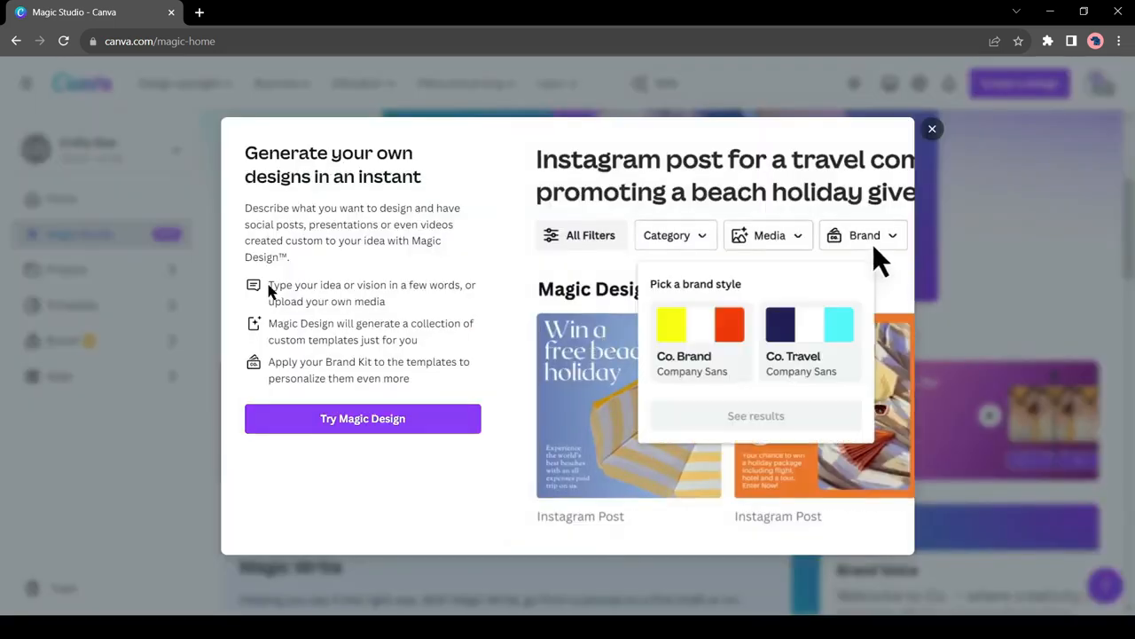
pyautogui.click(838, 353)
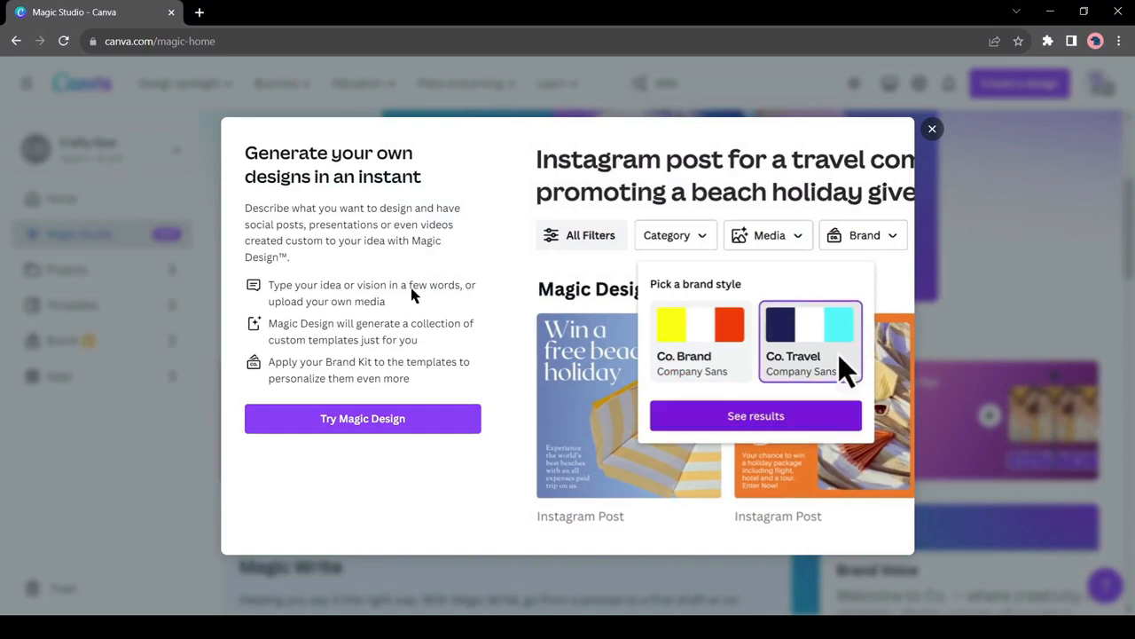
pyautogui.click(813, 412)
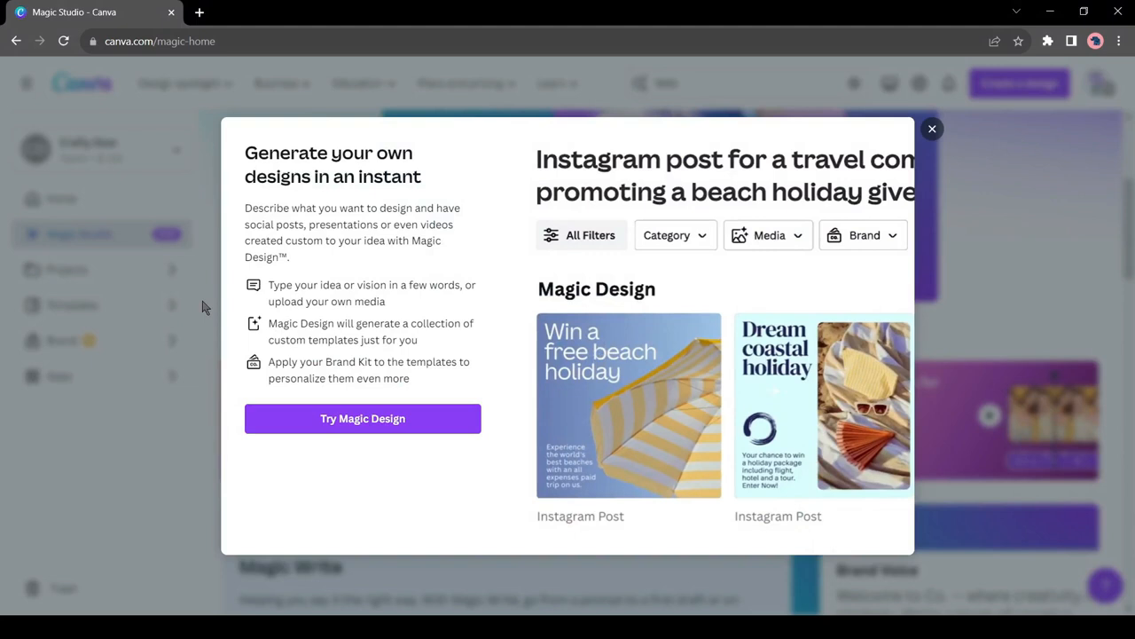
pyautogui.click(363, 426)
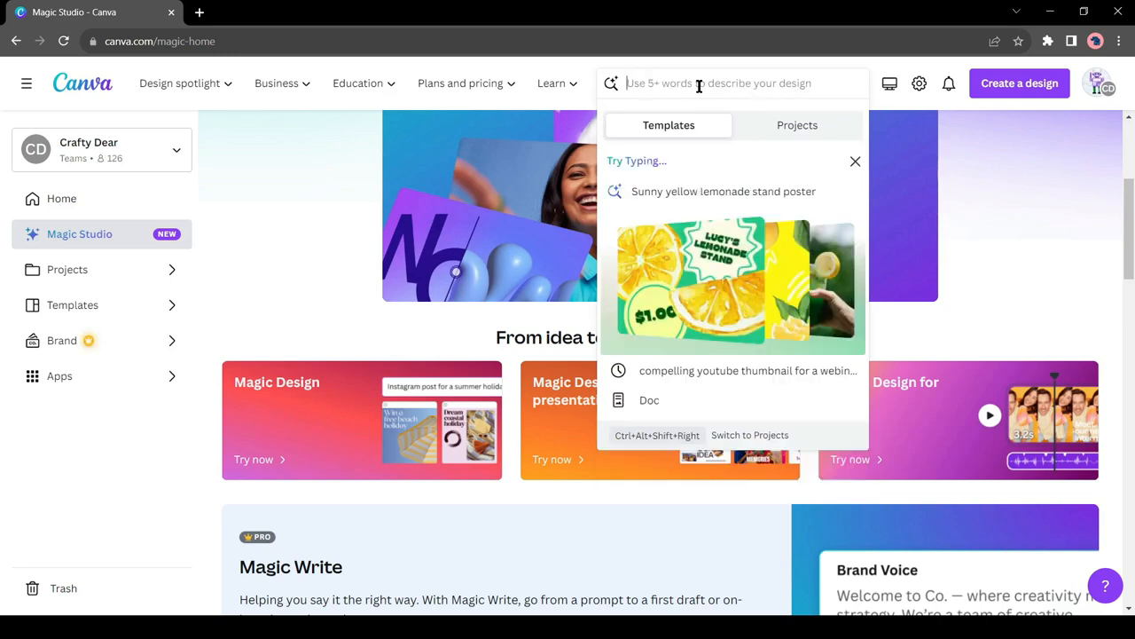
pyautogui.write('Web')
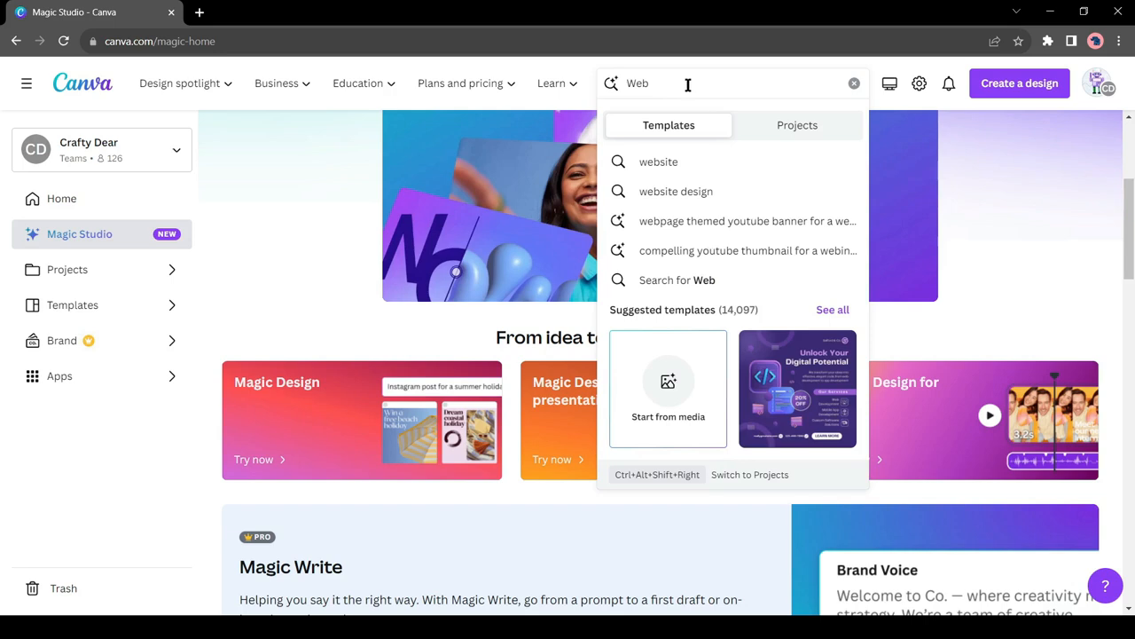
pyautogui.click(799, 251)
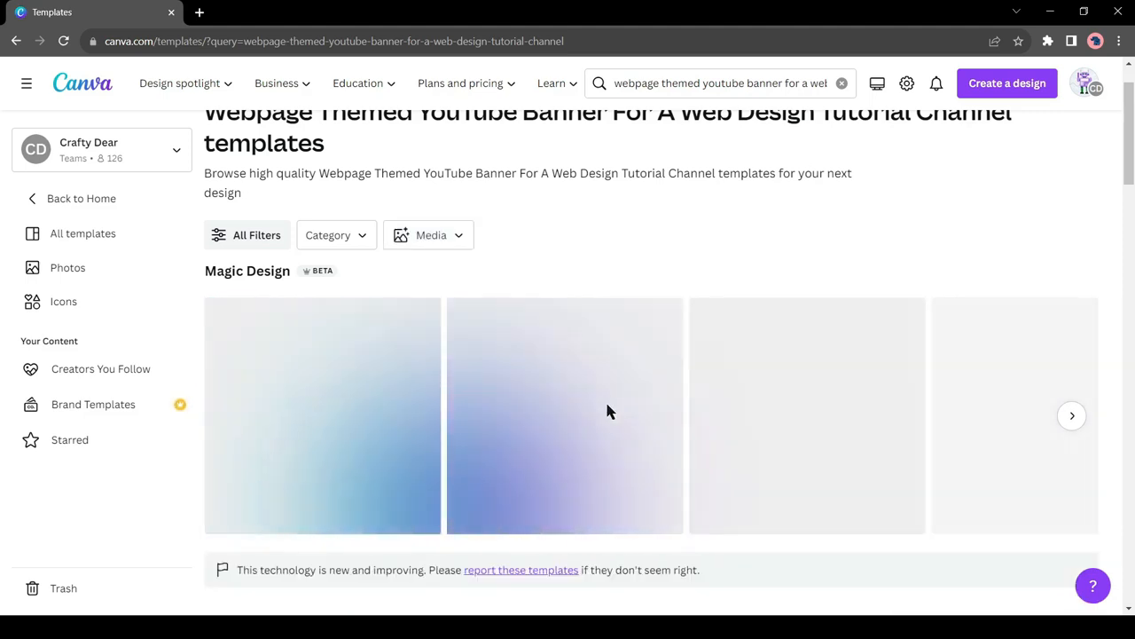
# Step: Browse the Magic Design results and open the "Web Design Wizard" YouTube banner for editing
pyautogui.click(1071, 429)
pyautogui.click(1070, 431)
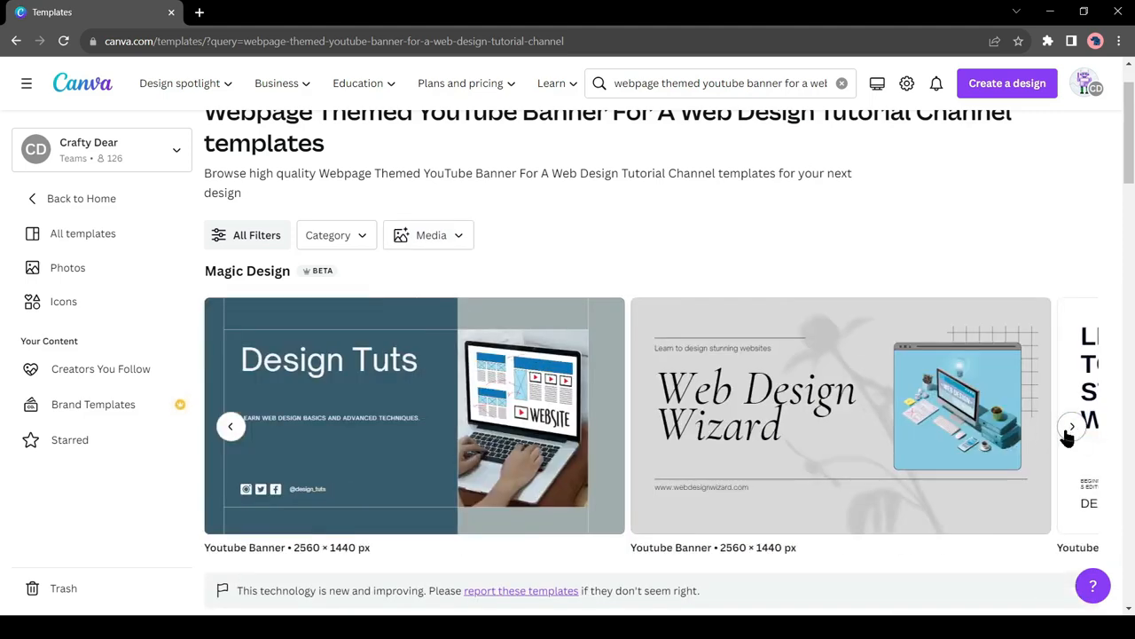
pyautogui.click(1069, 435)
pyautogui.click(797, 441)
pyautogui.click(887, 257)
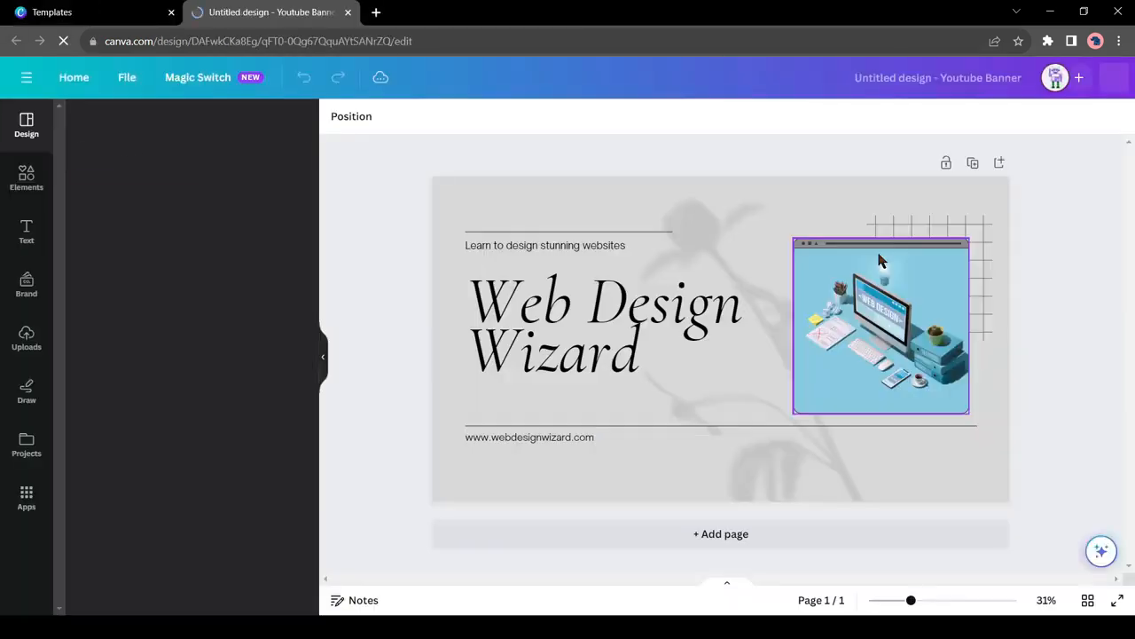
# Step: Inspect the banner's title text and computer photo, and look over the other available YouTube banner templates
pyautogui.click(658, 330)
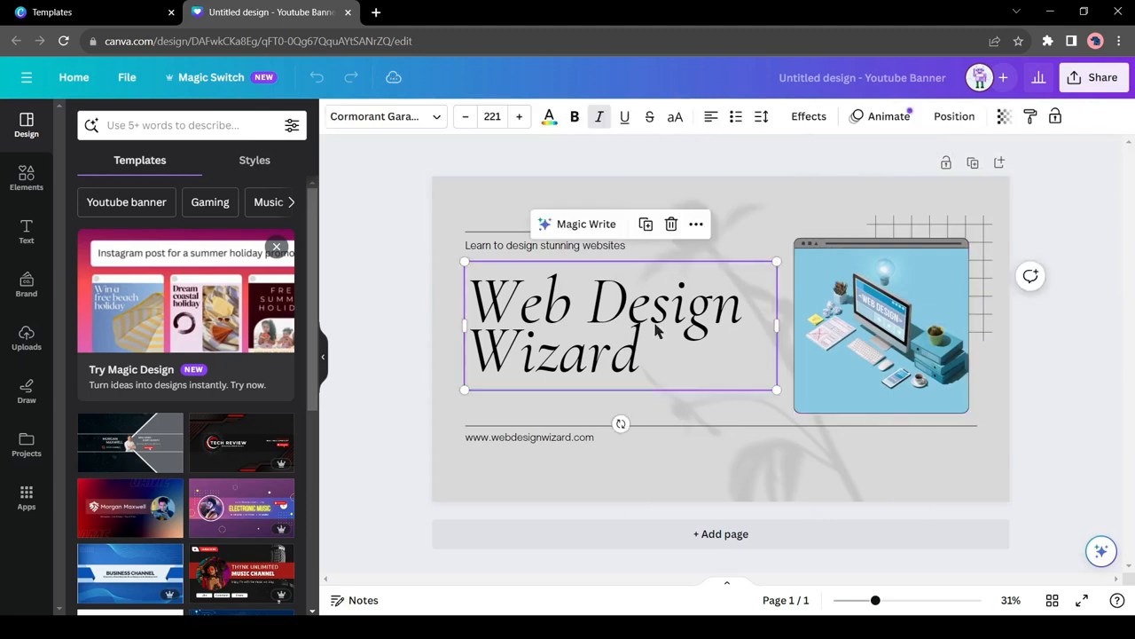
pyautogui.click(851, 320)
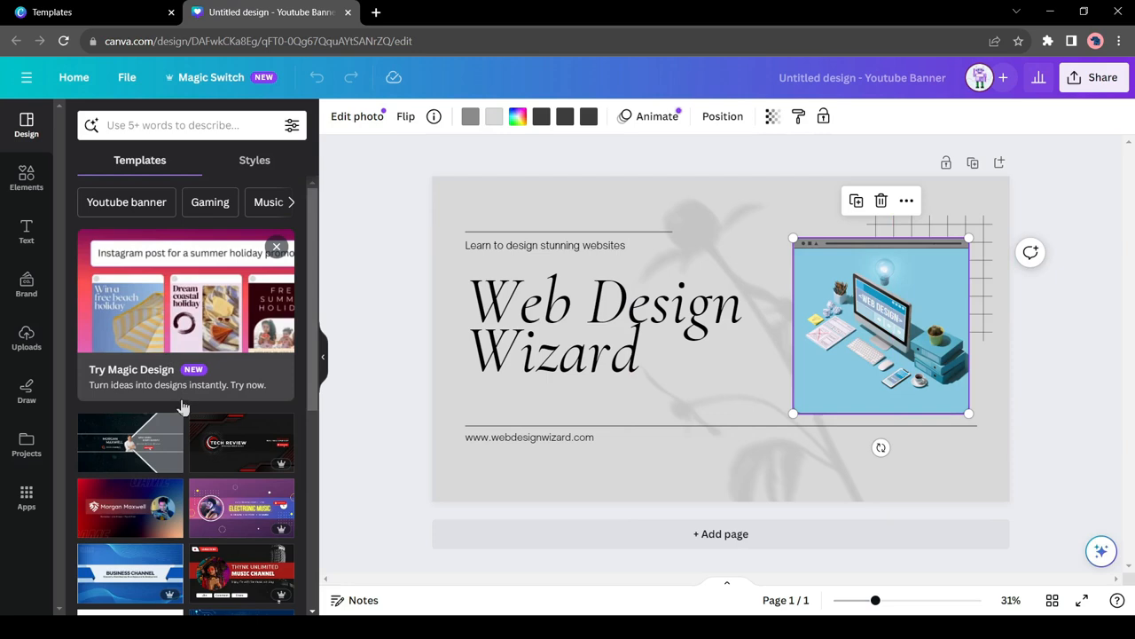
pyautogui.scroll(-3, 173, 388)
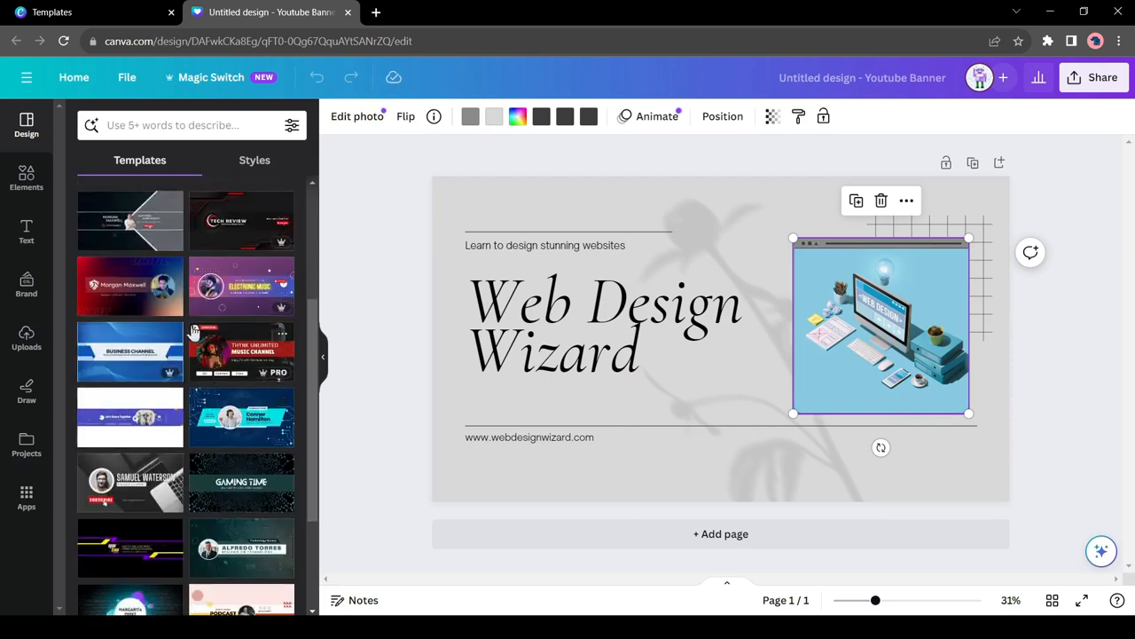
pyautogui.scroll(3, 193, 332)
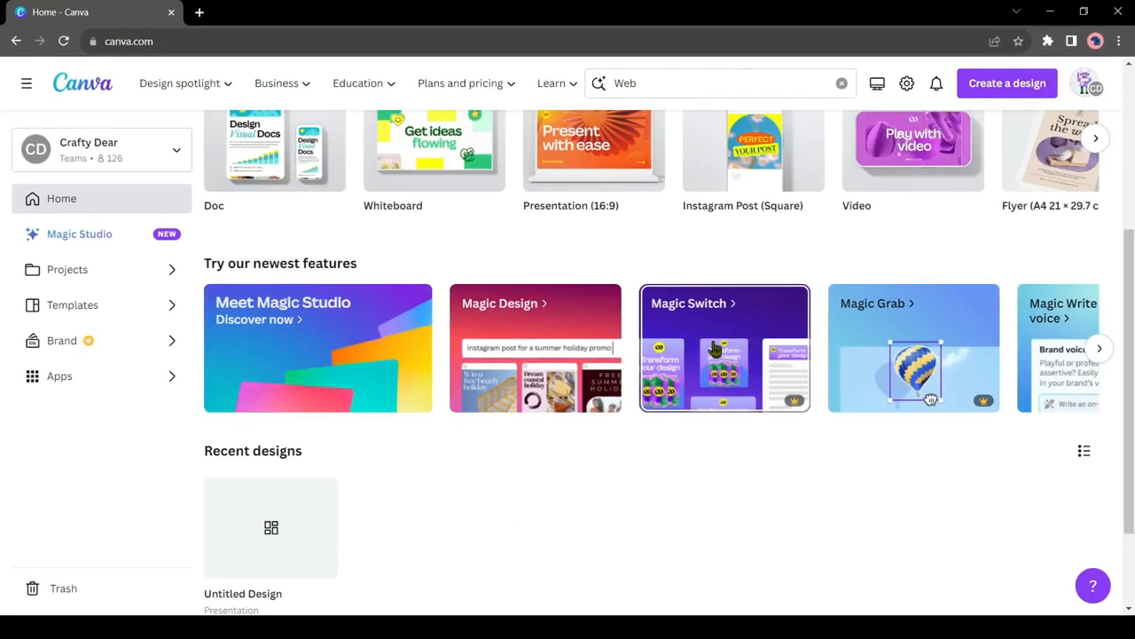
# Step: Try Magic Switch from the home page's newest features and open the translation options for its sample presentation
pyautogui.click(707, 332)
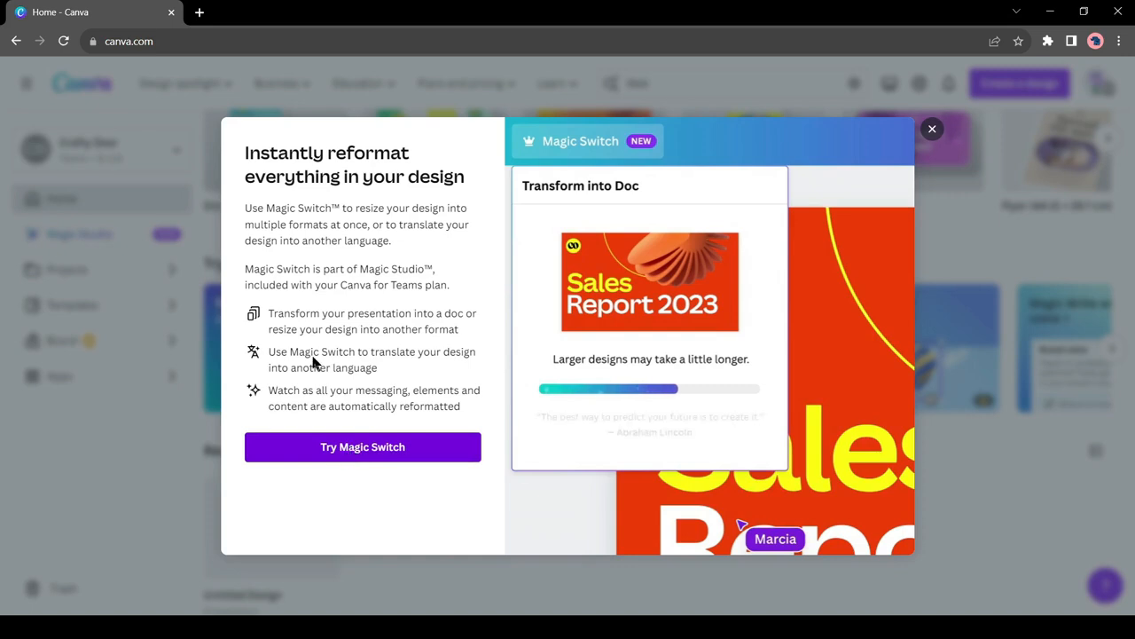
pyautogui.click(368, 447)
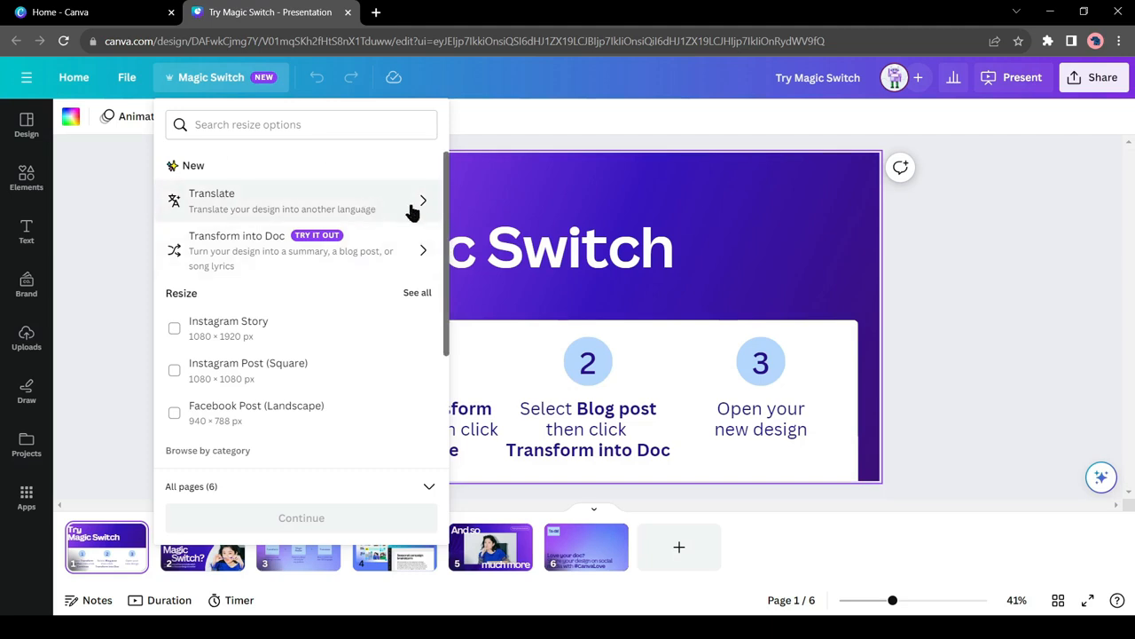
pyautogui.click(350, 202)
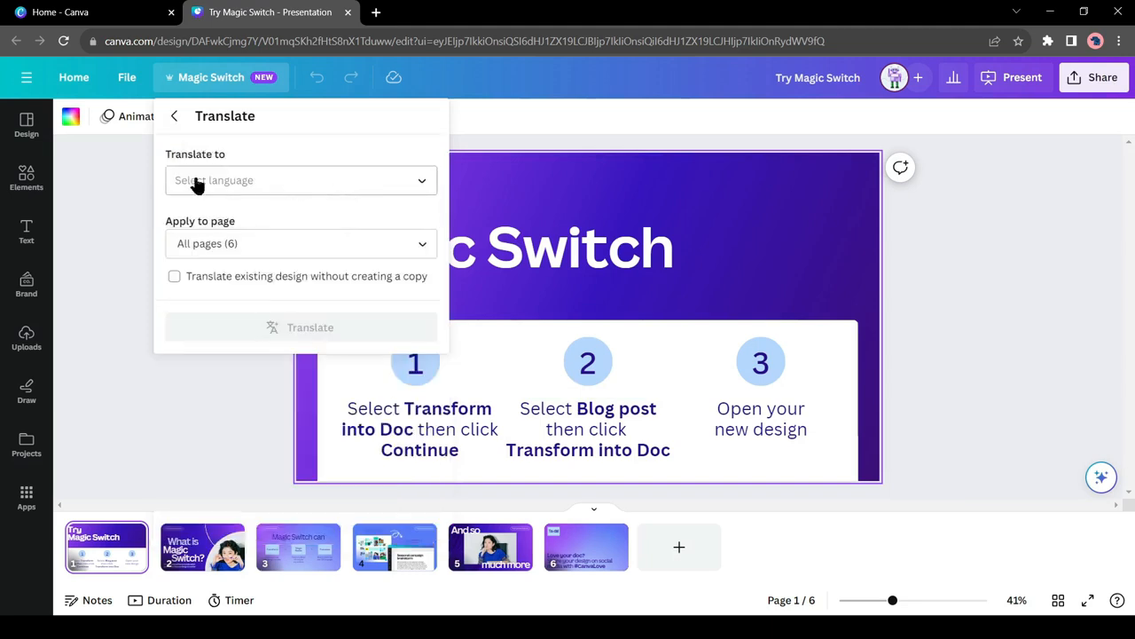
# Step: Translate all six pages of the presentation into Spanish as a separate copy
pyautogui.click(333, 188)
pyautogui.scroll(-12, 315, 321)
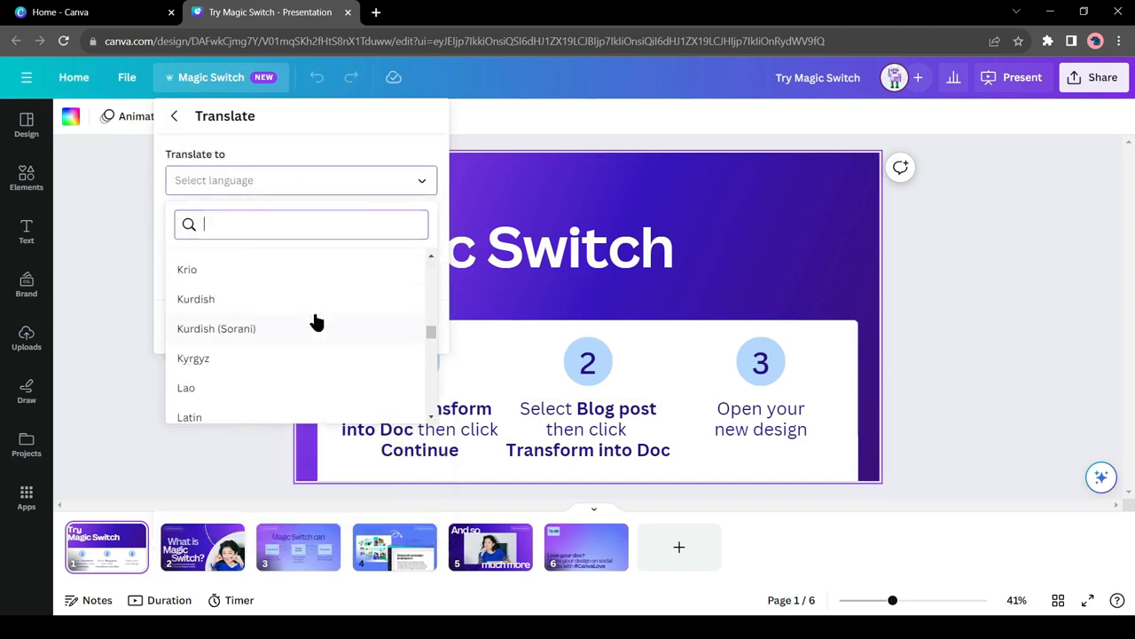
pyautogui.scroll(-10, 317, 321)
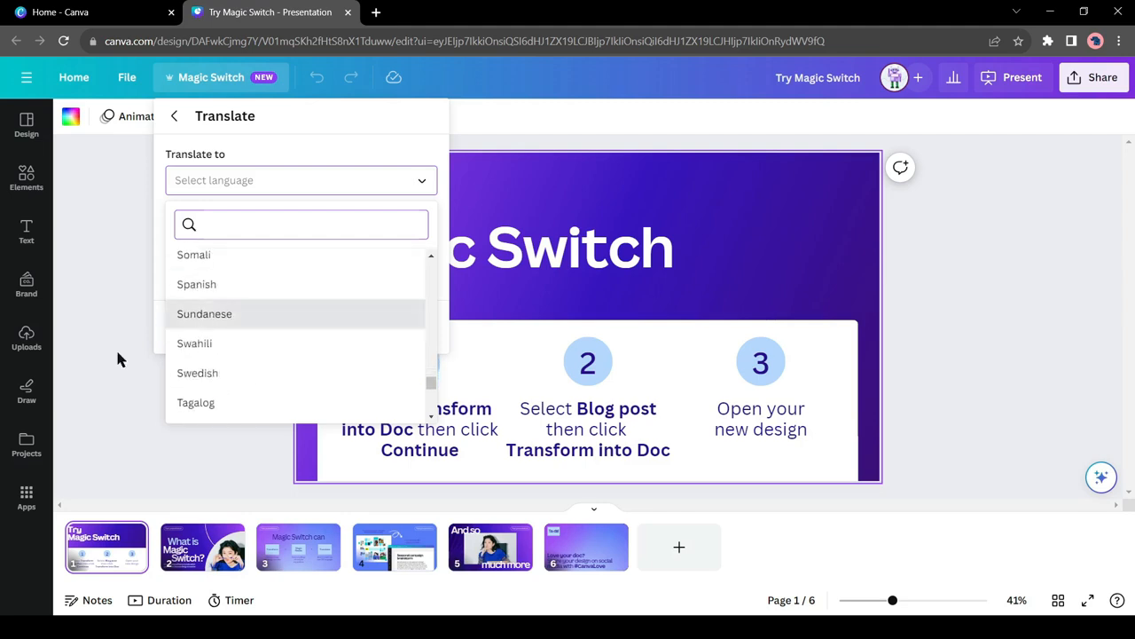
pyautogui.scroll(10, 311, 380)
pyautogui.scroll(-5, 307, 378)
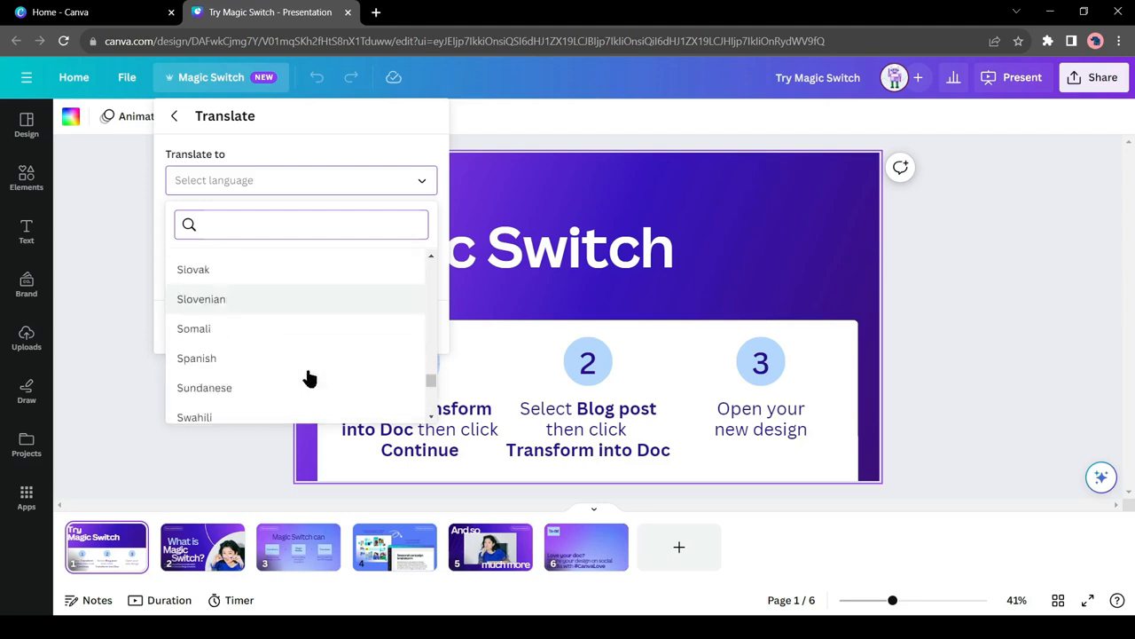
pyautogui.scroll(1, 193, 277)
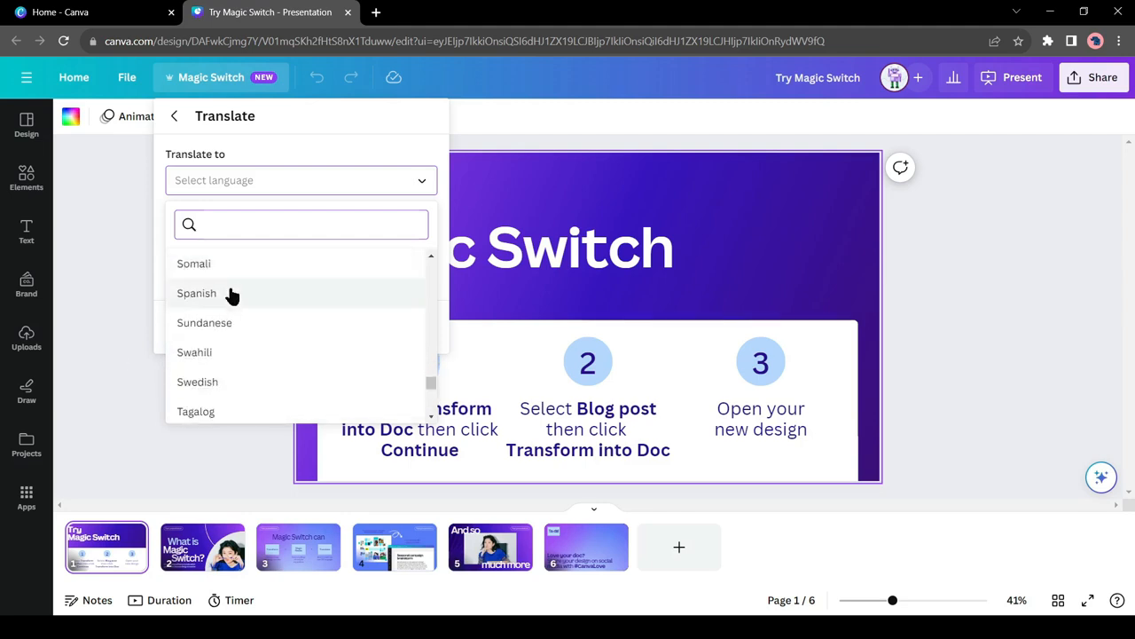
pyautogui.click(280, 301)
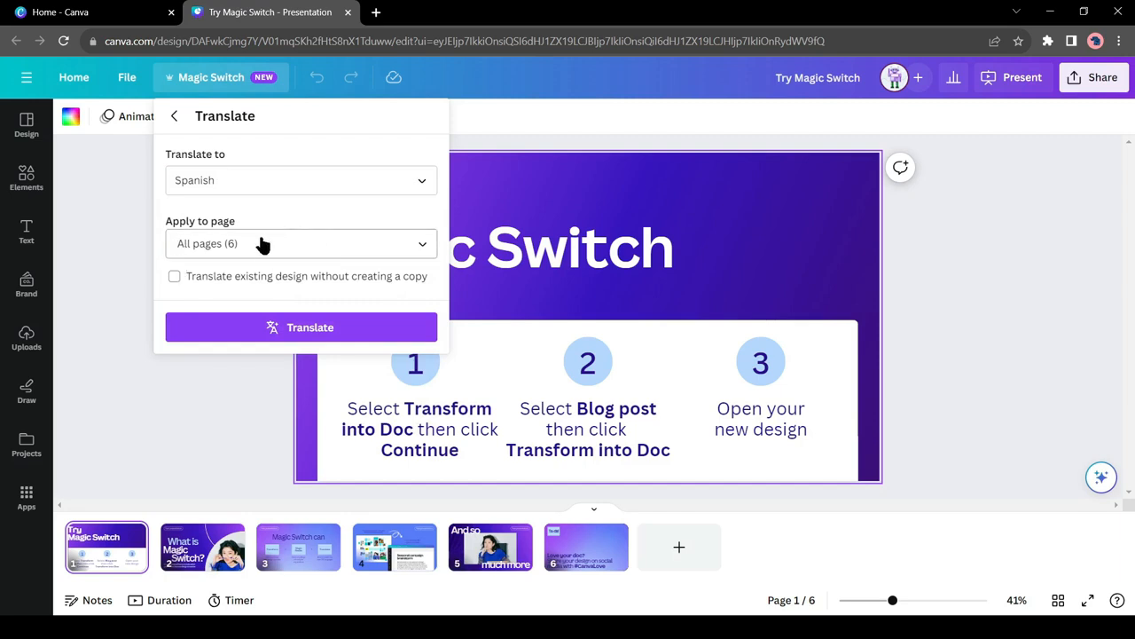
pyautogui.click(299, 328)
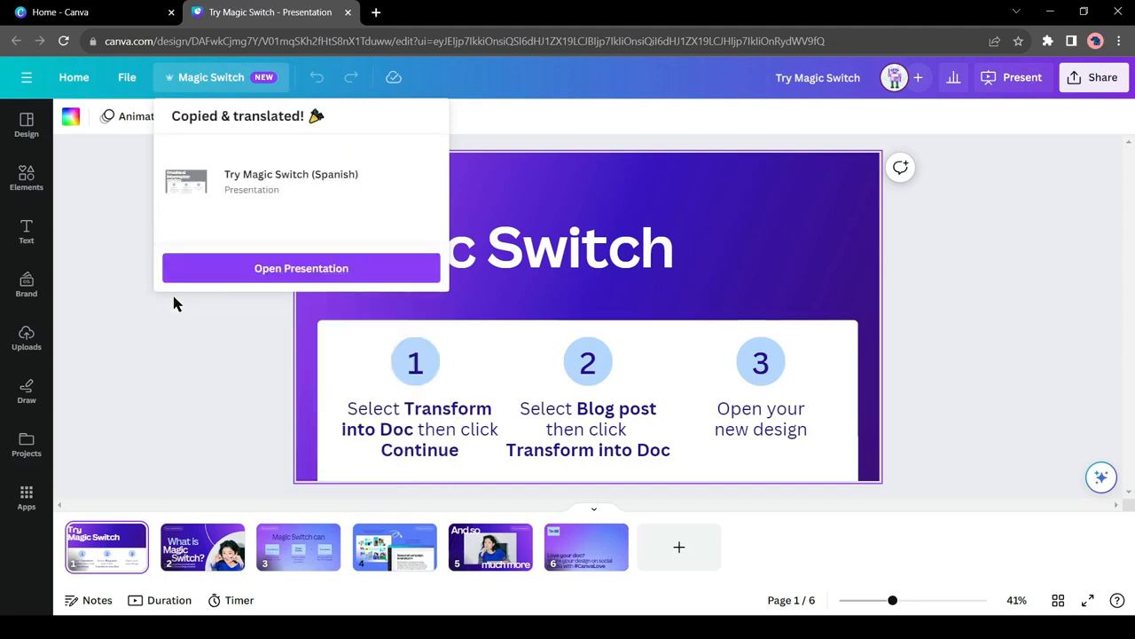
# Step: Open the Spanish copy and review its translated pages, finishing on page 1
pyautogui.click(260, 268)
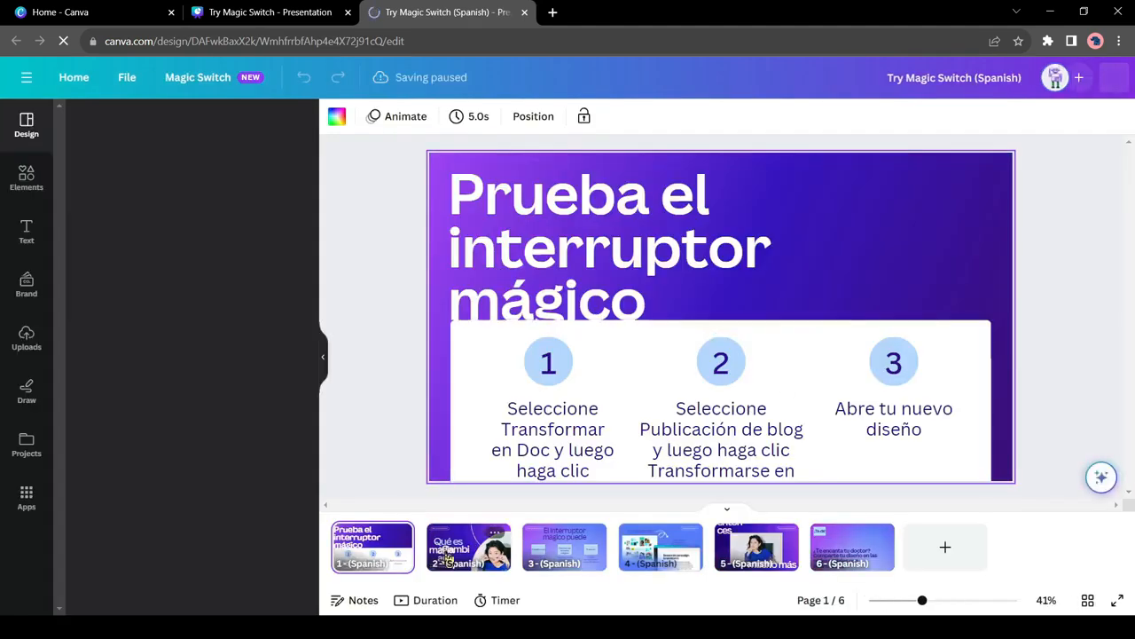
pyautogui.click(469, 550)
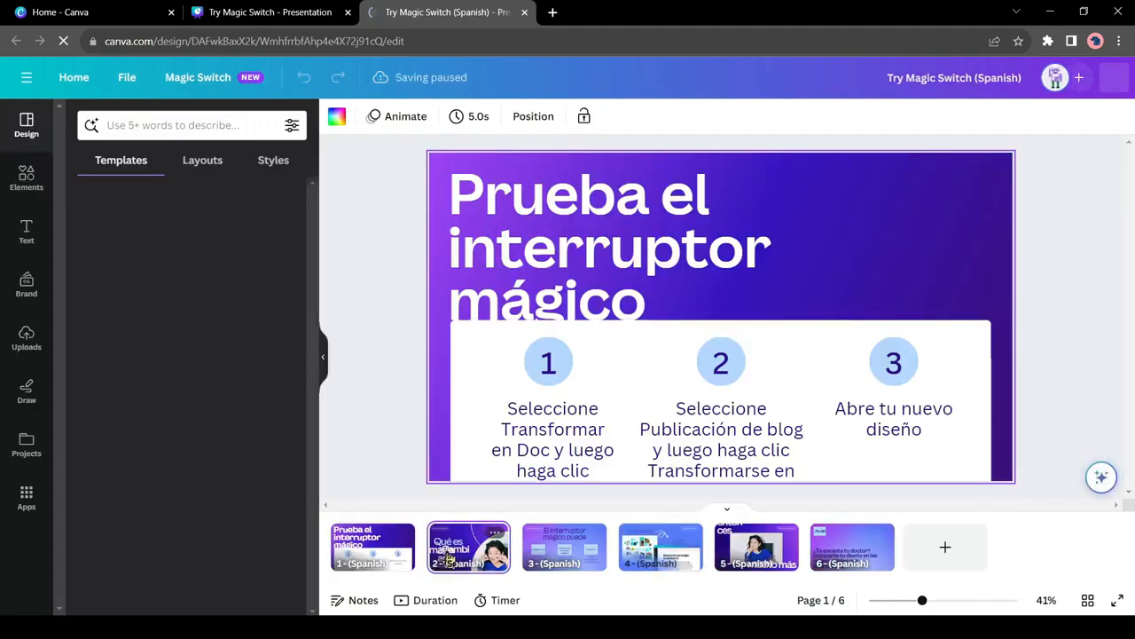
pyautogui.click(557, 555)
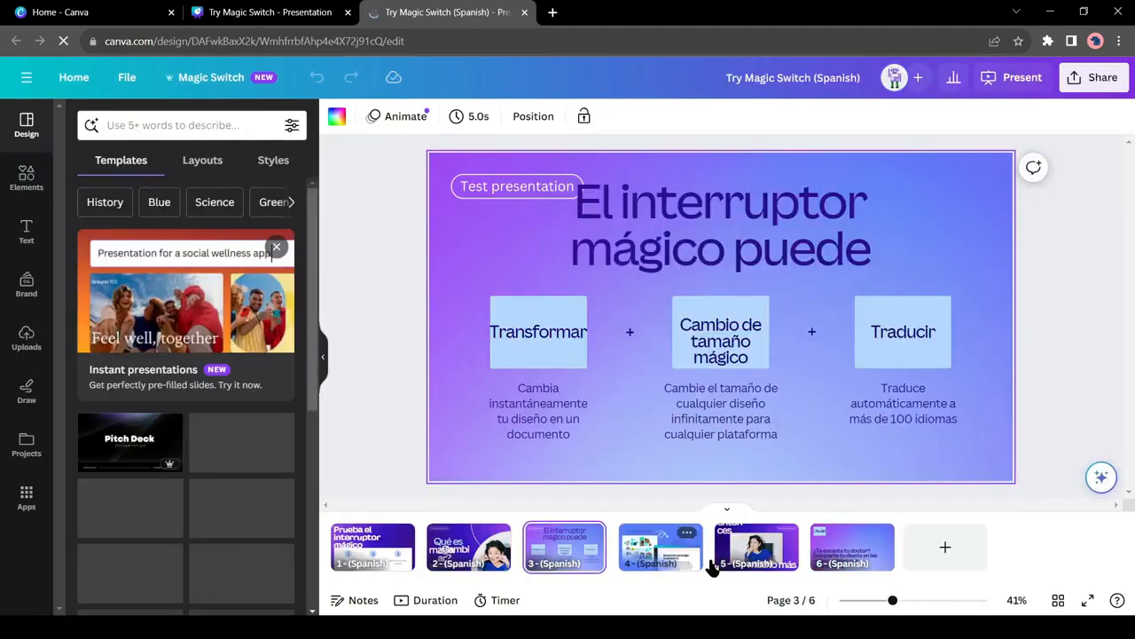
pyautogui.click(664, 557)
pyautogui.click(753, 561)
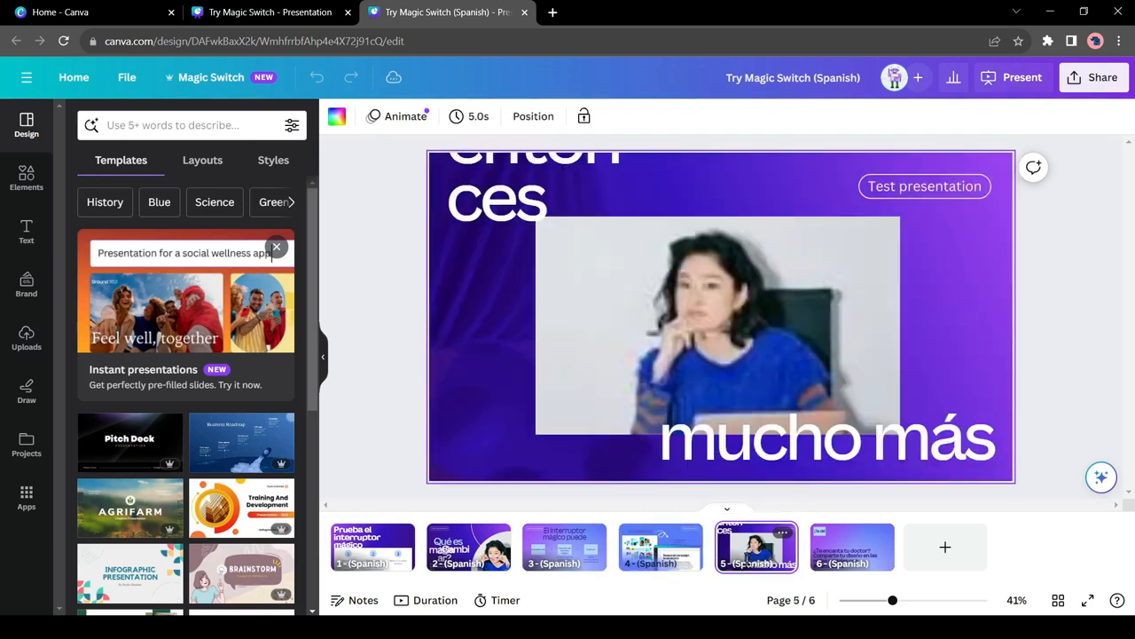
pyautogui.click(838, 572)
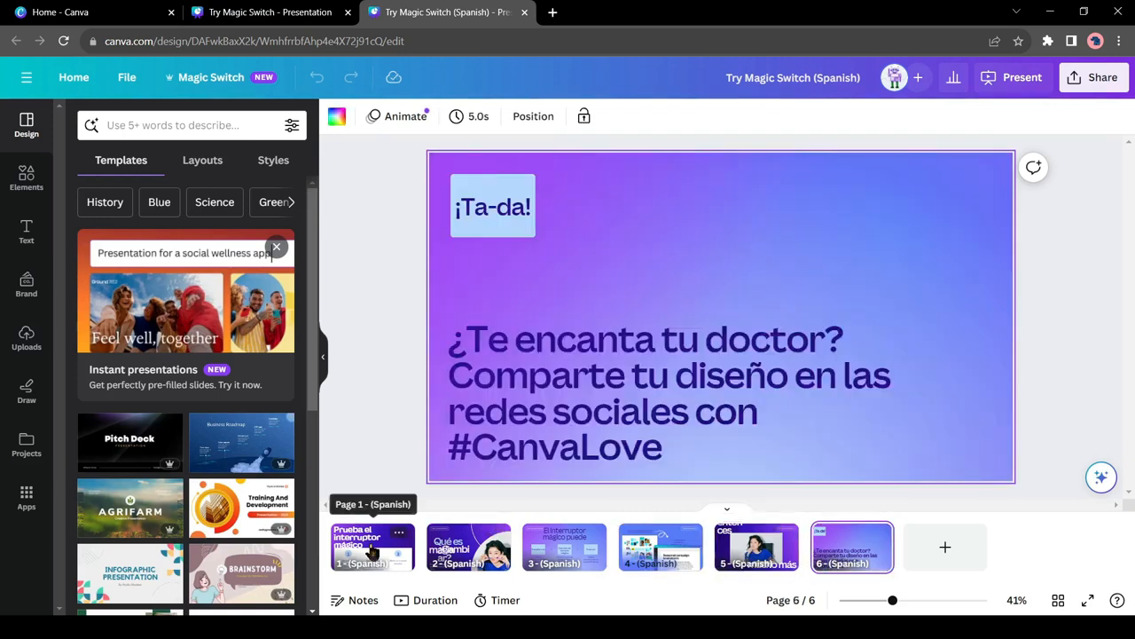
pyautogui.click(373, 553)
# Step: Return to the original English presentation and choose the Video size, 1920 × 1080 px, as its Magic Switch resize format
pyautogui.click(251, 9)
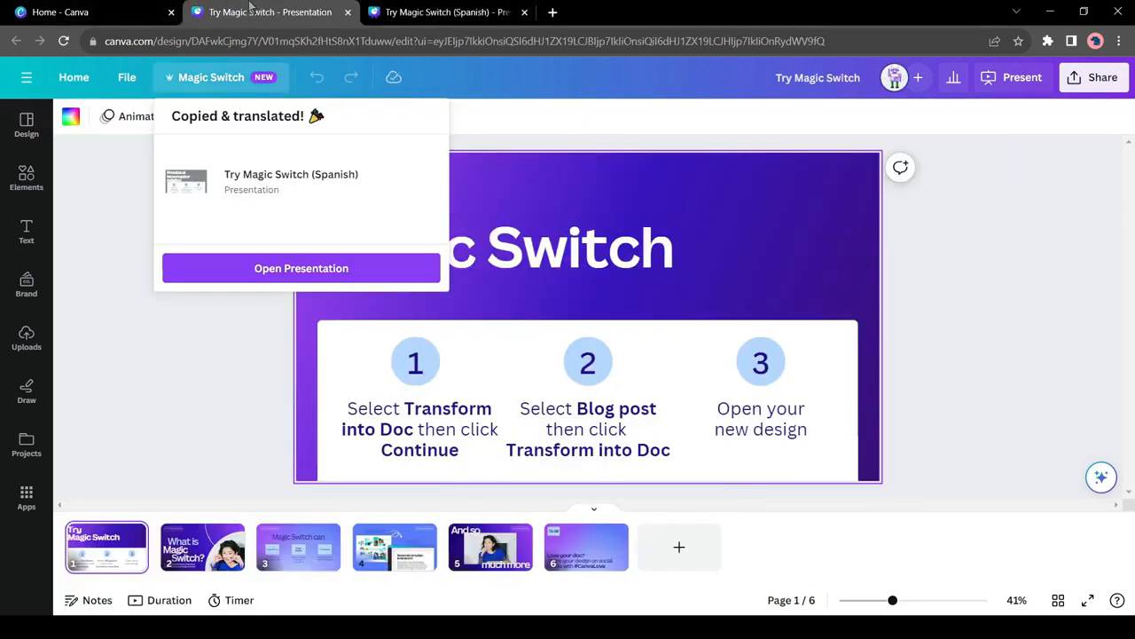
pyautogui.click(247, 88)
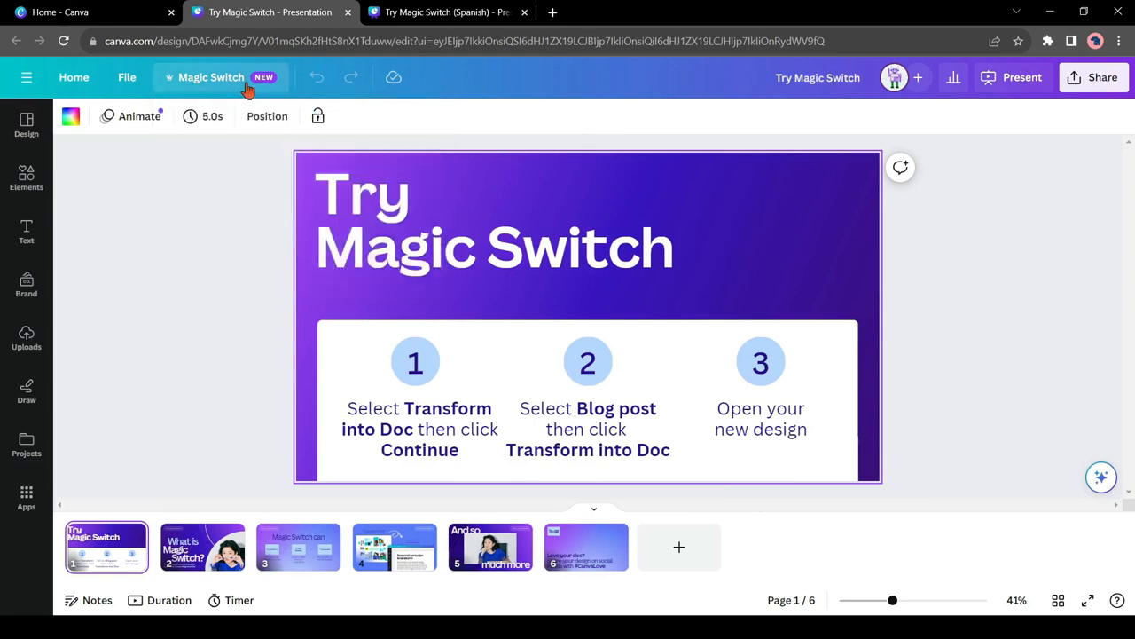
pyautogui.click(247, 86)
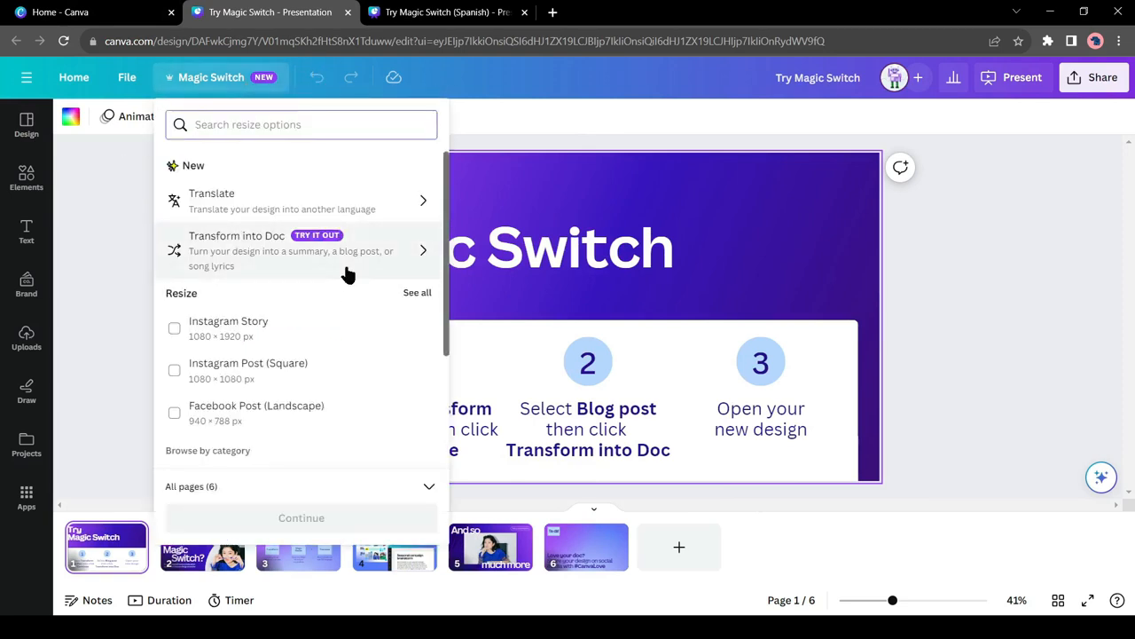
pyautogui.scroll(-1, 275, 306)
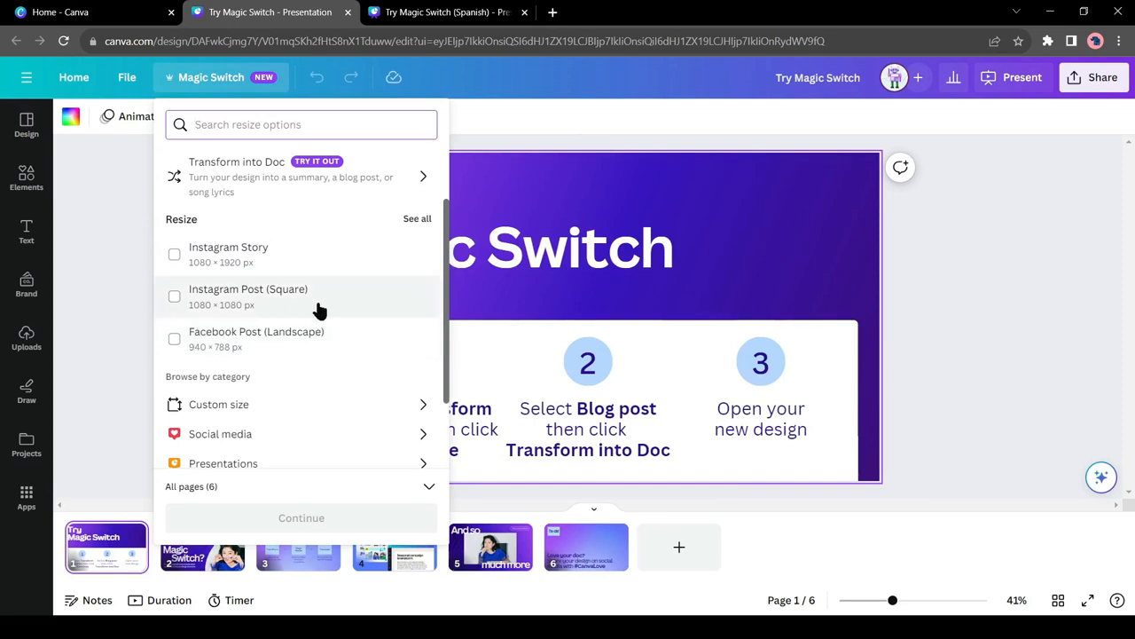
pyautogui.scroll(-2, 266, 306)
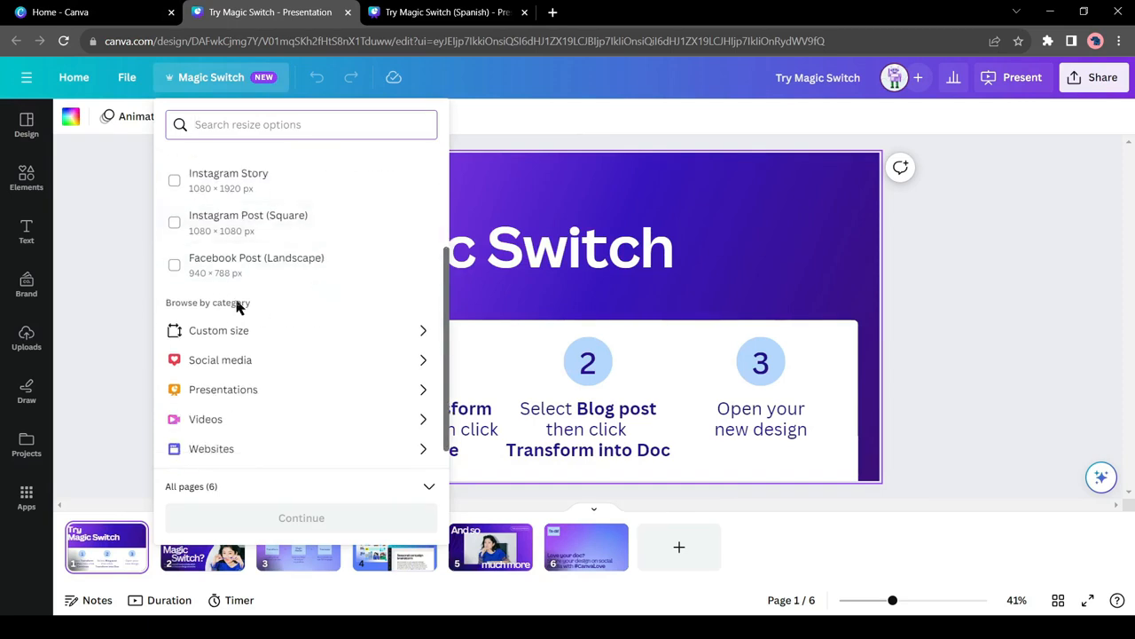
pyautogui.click(391, 405)
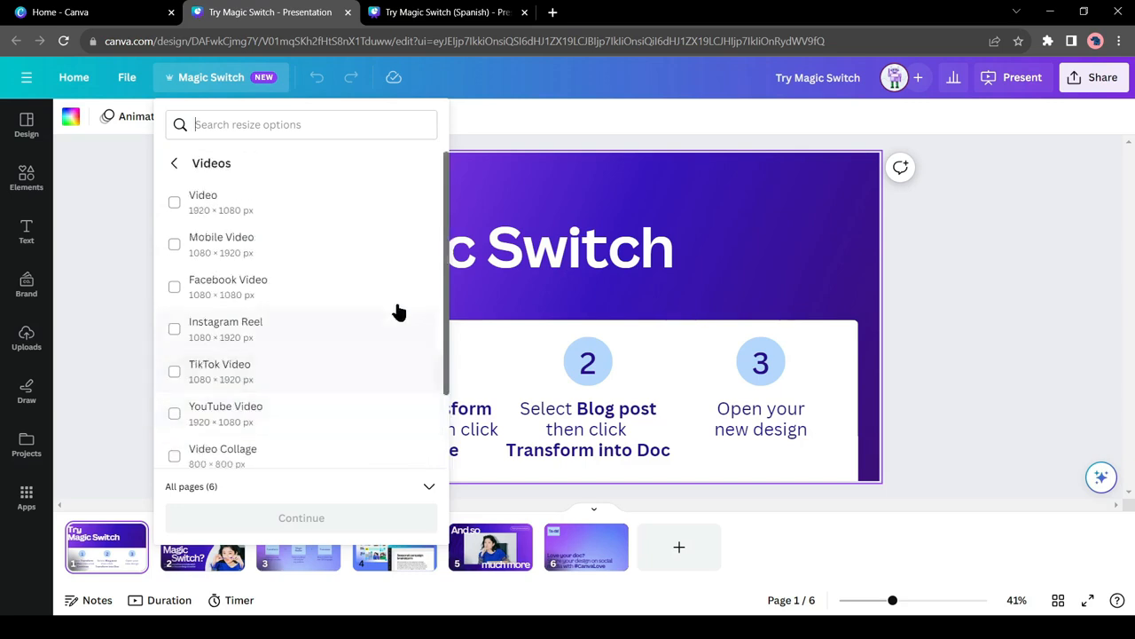
pyautogui.click(280, 221)
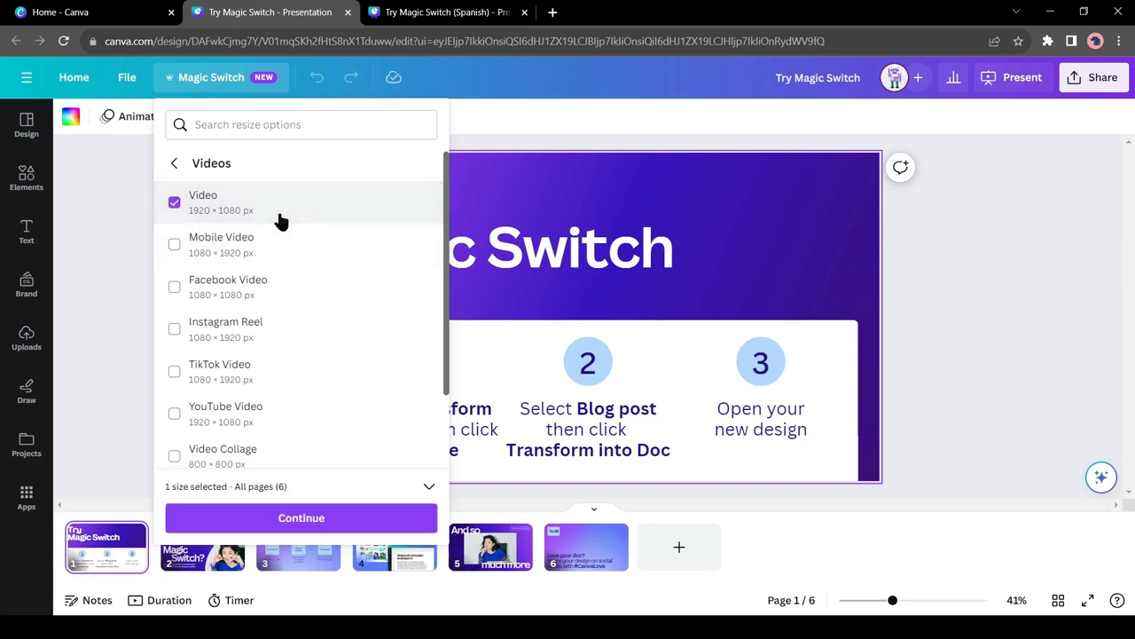
# Step: Create the resized video as a separate copy of all six pages, open it, and play it
pyautogui.click(312, 521)
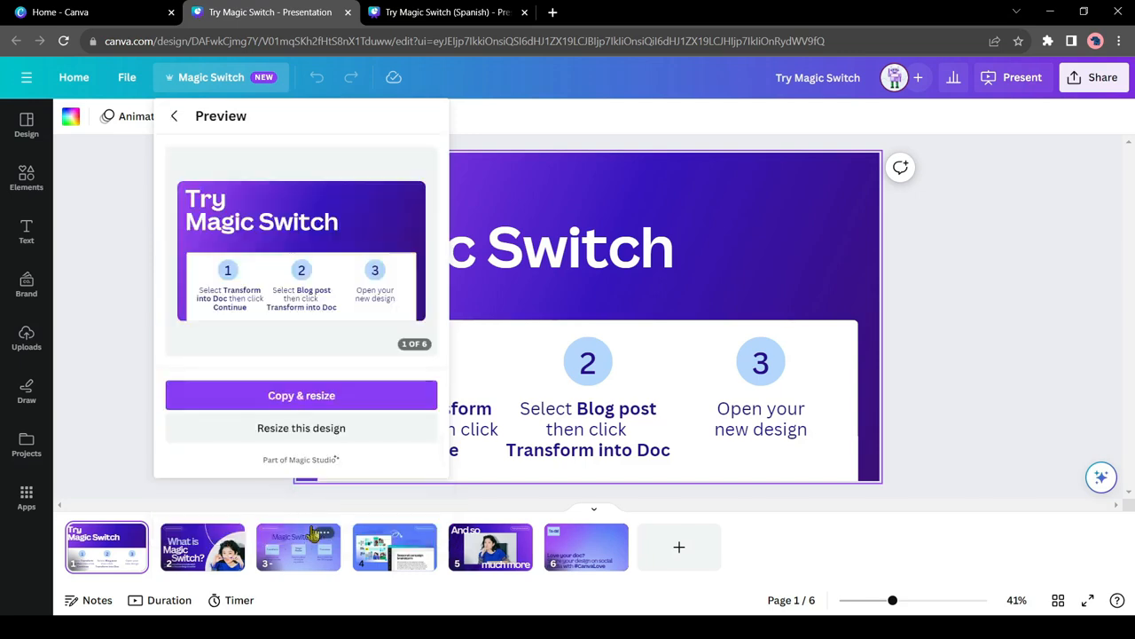
pyautogui.click(304, 397)
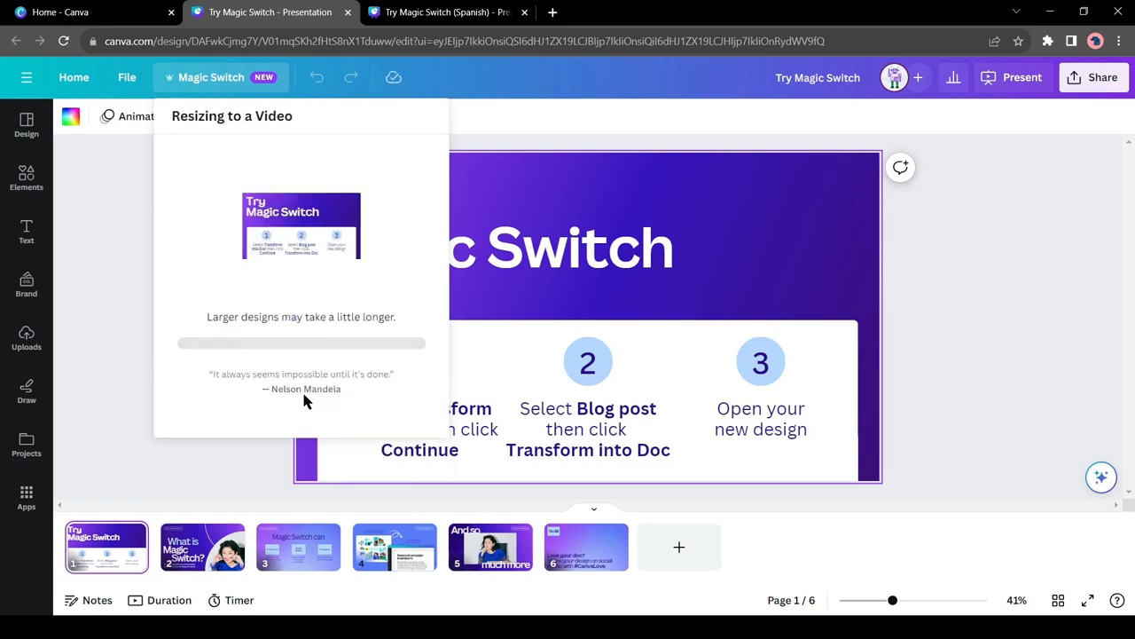
pyautogui.click(272, 278)
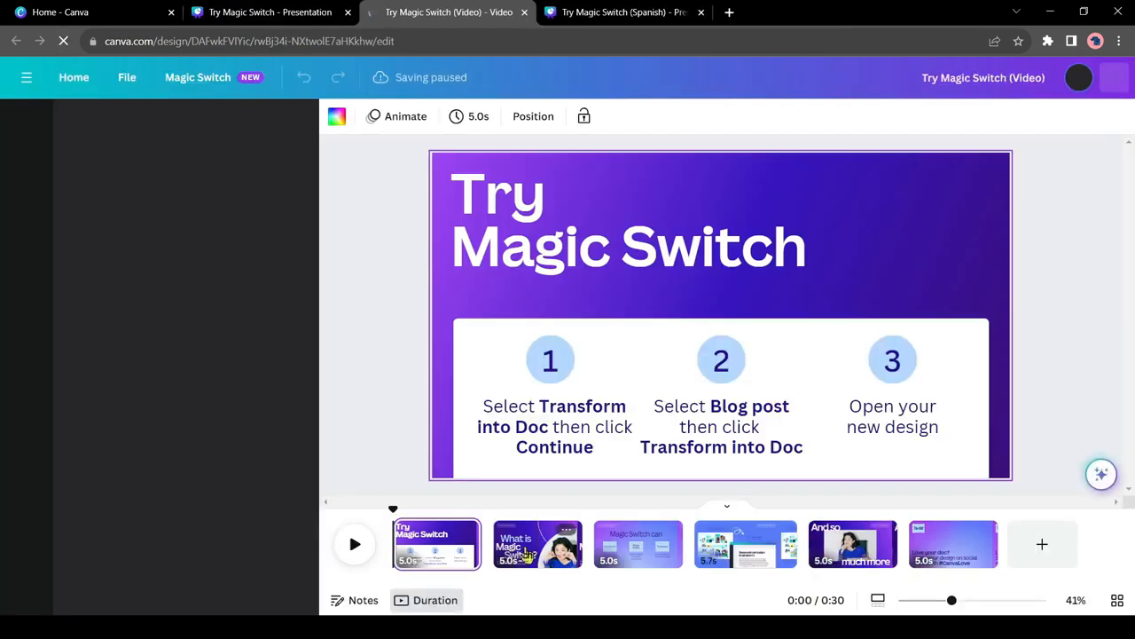
pyautogui.click(354, 546)
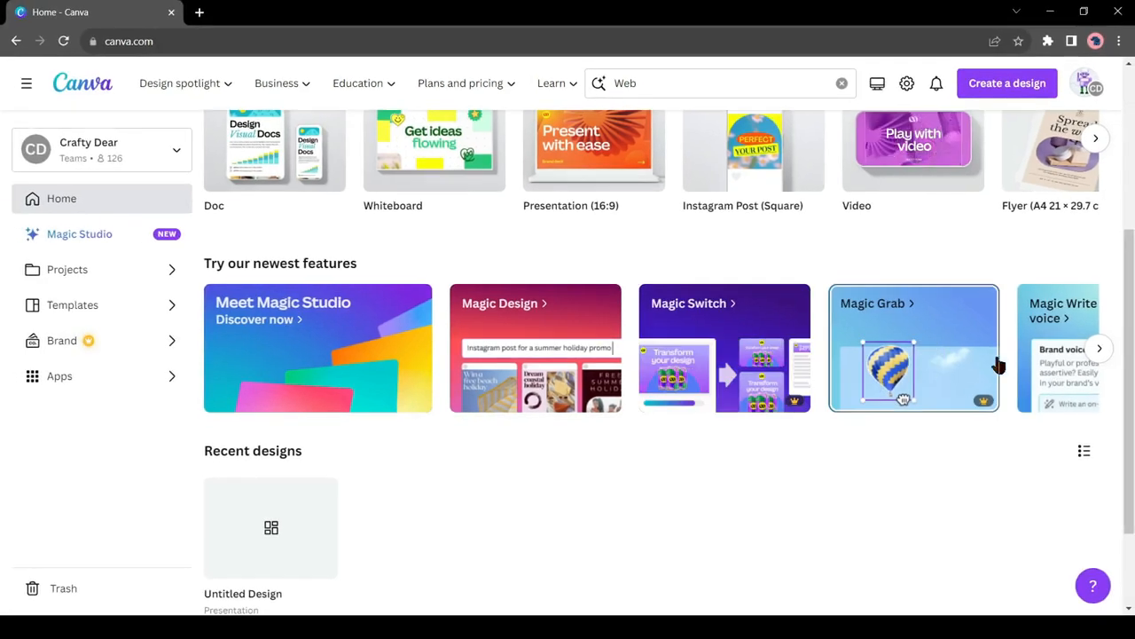
# Step: Open the Magic Grab sample, separate the hot air balloon from its photo, move it onto the galaxy image, and enlarge it there
pyautogui.click(965, 350)
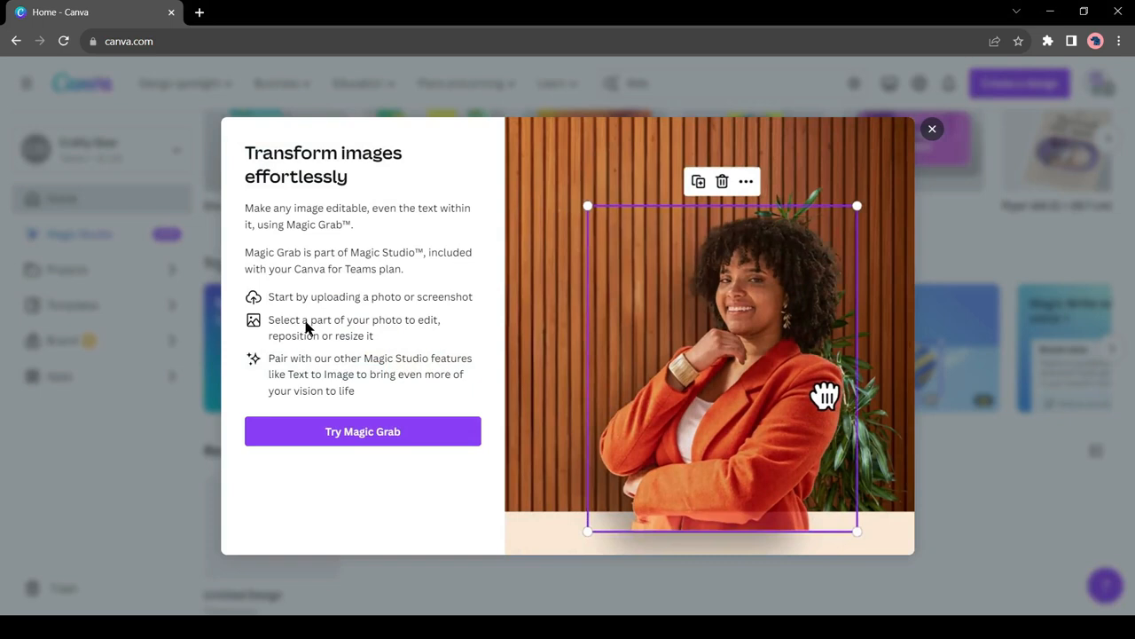
pyautogui.click(376, 432)
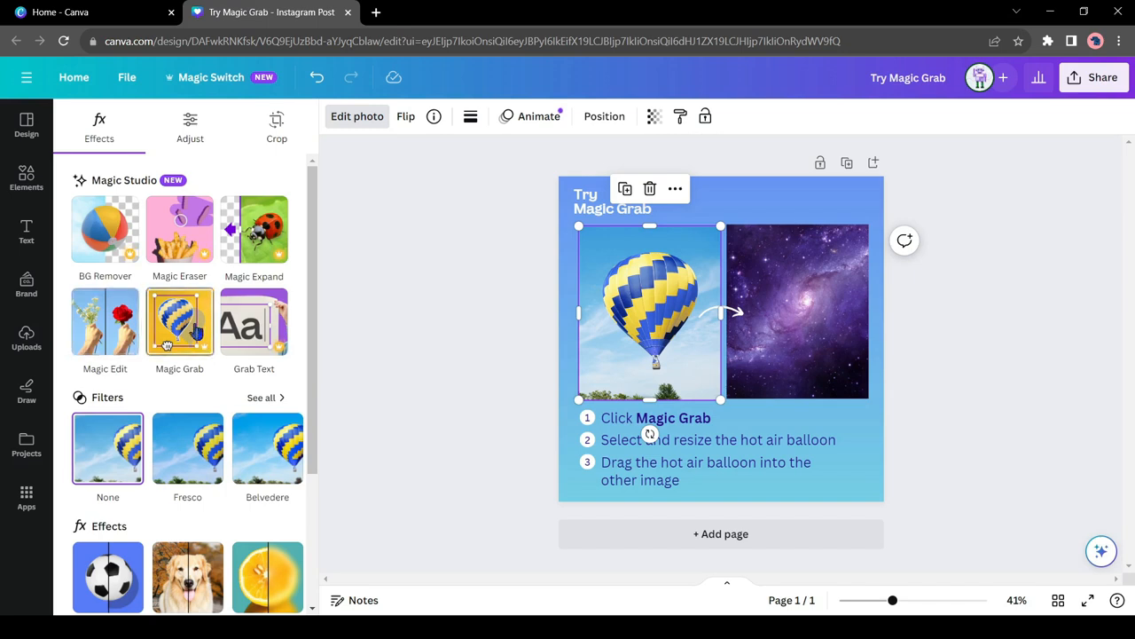
pyautogui.click(195, 330)
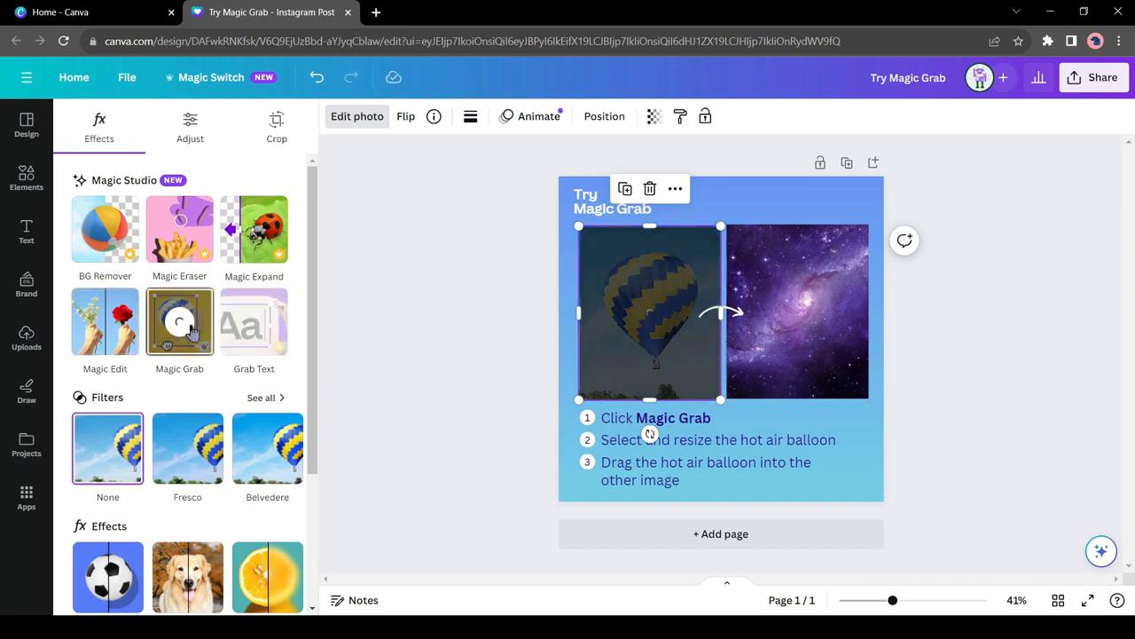
pyautogui.moveTo(648, 308); pyautogui.dragTo(802, 306)
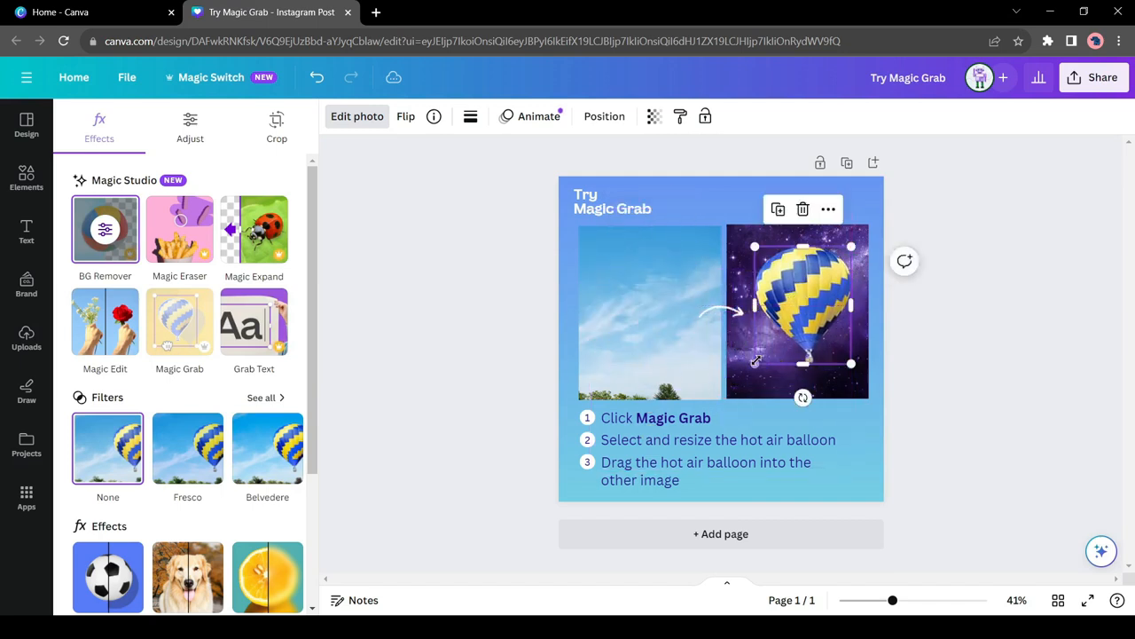
pyautogui.moveTo(754, 364); pyautogui.dragTo(740, 389)
pyautogui.moveTo(794, 328); pyautogui.dragTo(805, 312)
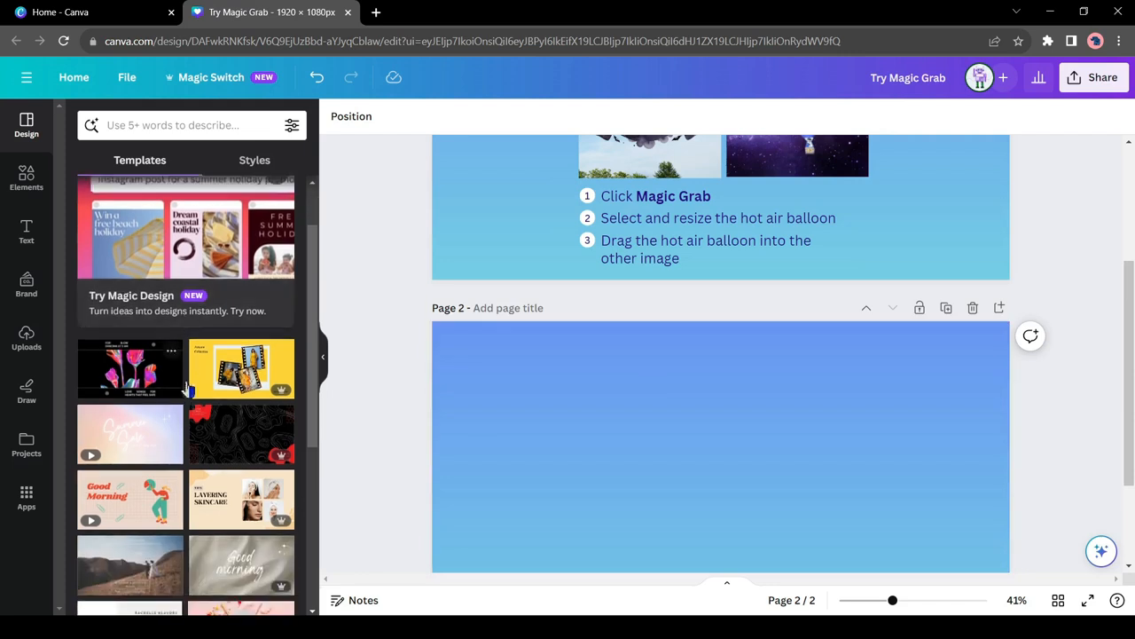
# Step: Add the uploaded picture of crowned mice and a volcano to page 2 and enlarge it to fill the page
pyautogui.click(46, 330)
pyautogui.doubleClick(198, 305)
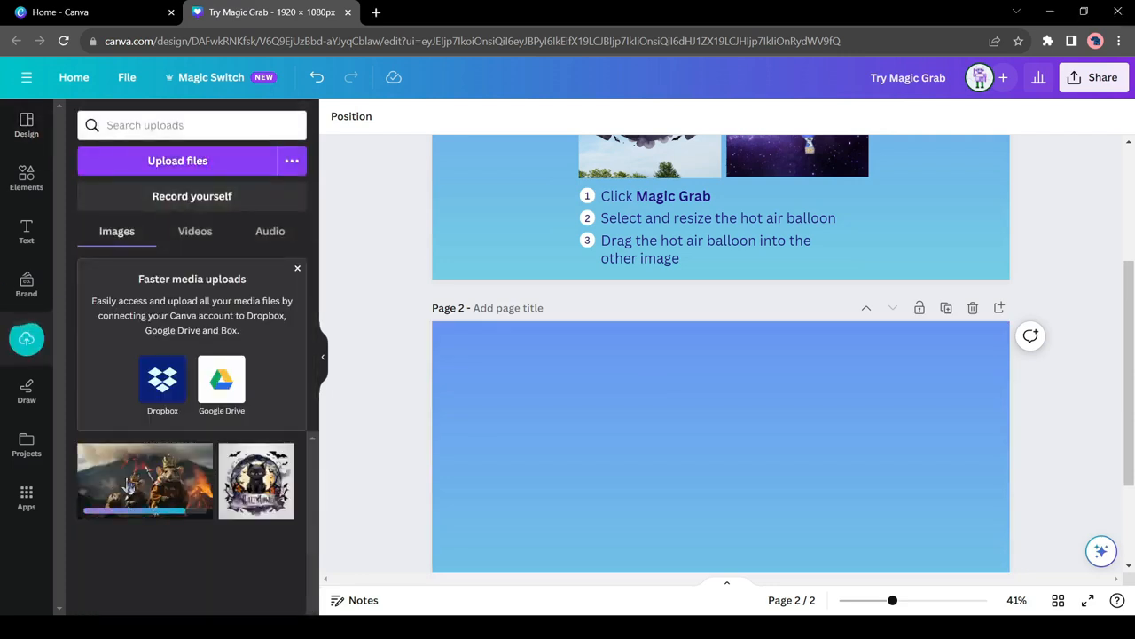
pyautogui.click(129, 486)
pyautogui.moveTo(742, 458); pyautogui.dragTo(672, 418)
pyautogui.scroll(-3, 836, 491)
pyautogui.moveTo(862, 419); pyautogui.dragTo(994, 542)
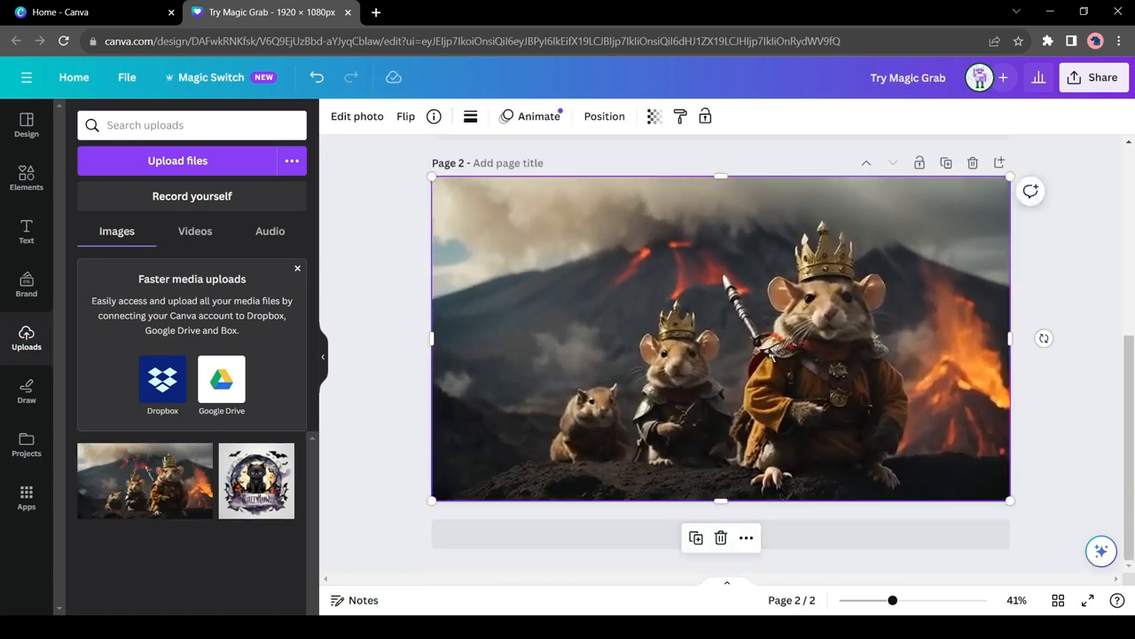
# Step: Separate the mice from the volcano background with Magic Grab and move them toward the lower left of page 2
pyautogui.click(358, 116)
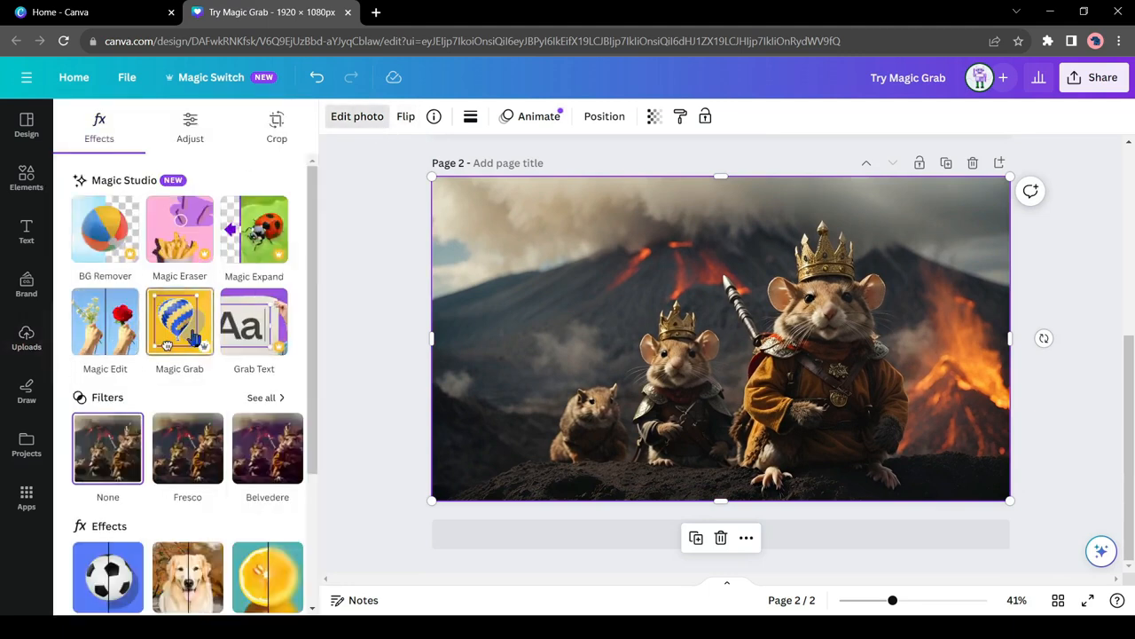
pyautogui.click(169, 342)
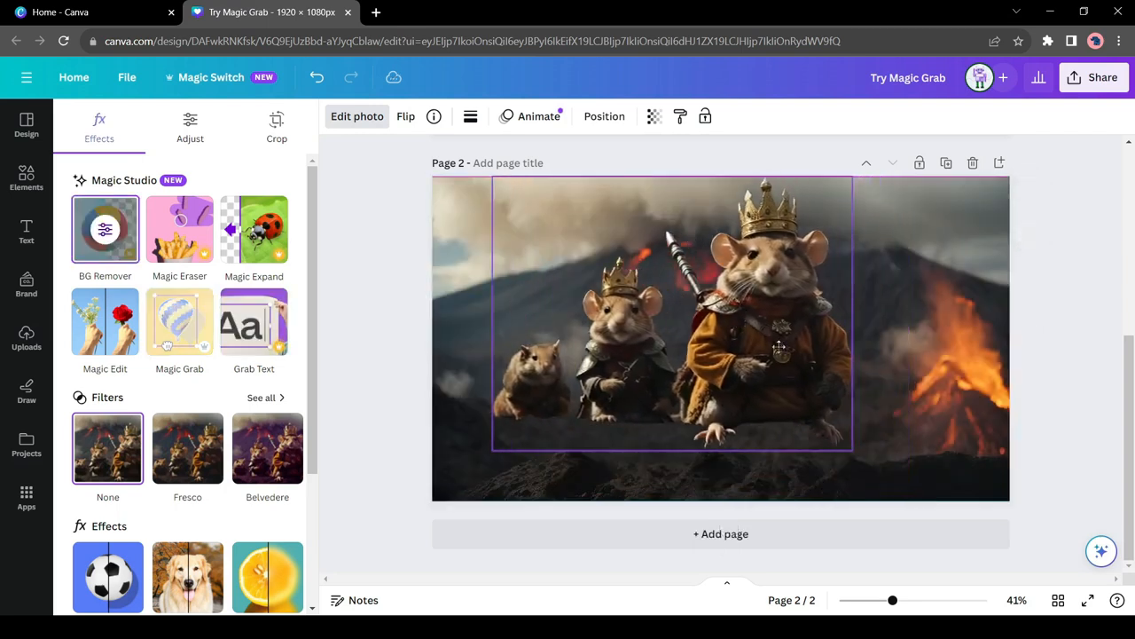
pyautogui.moveTo(664, 339); pyautogui.dragTo(595, 343)
pyautogui.moveTo(703, 337); pyautogui.dragTo(641, 378)
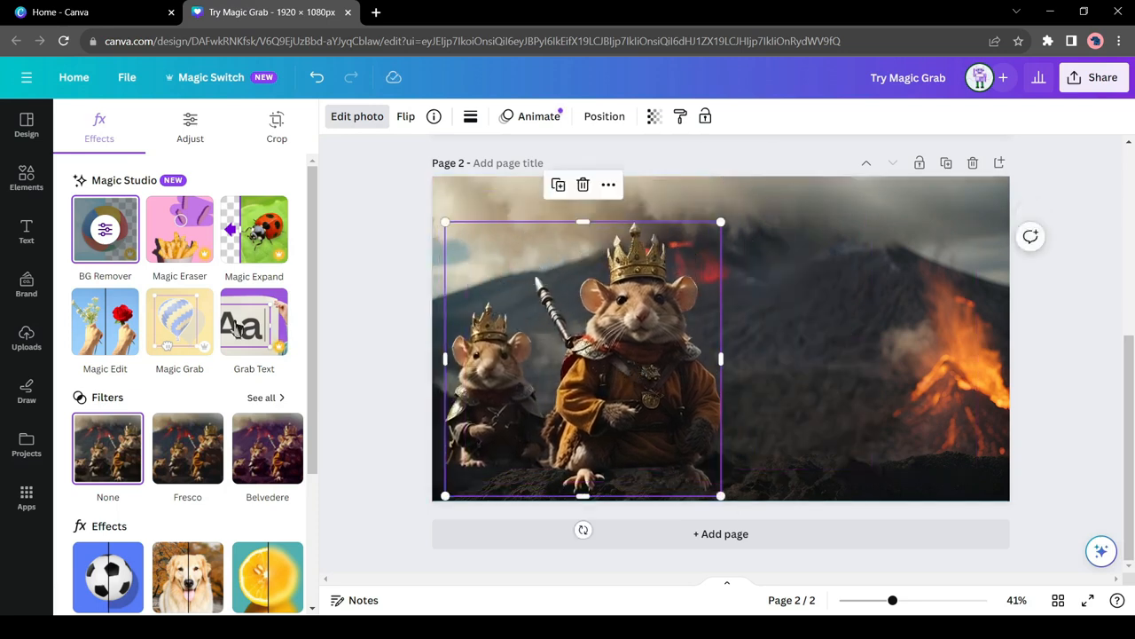
# Step: Erase the smaller mice from the grabbed group with Magic Eraser, then shift the large crowned mouse right and trim its empty left side
pyautogui.click(181, 233)
pyautogui.moveTo(668, 331)
pyautogui.mouseDown()
pyautogui.moveTo(726, 480)
pyautogui.moveTo(703, 532)
pyautogui.moveTo(624, 374)
pyautogui.moveTo(687, 370)
pyautogui.moveTo(729, 501)
pyautogui.moveTo(644, 484)
pyautogui.moveTo(620, 499)
pyautogui.mouseUp()
pyautogui.moveTo(718, 361)
pyautogui.mouseDown()
pyautogui.moveTo(730, 459)
pyautogui.moveTo(588, 499)
pyautogui.moveTo(535, 472)
pyautogui.moveTo(597, 424)
pyautogui.moveTo(602, 493)
pyautogui.moveTo(612, 458)
pyautogui.mouseUp()
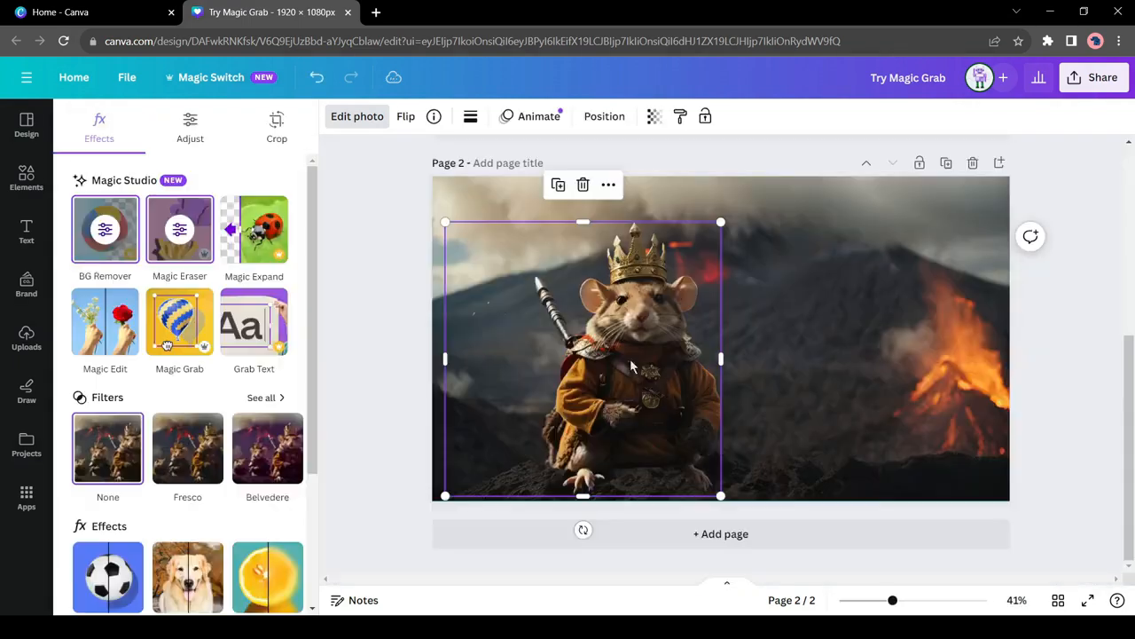
pyautogui.moveTo(592, 374)
pyautogui.mouseDown()
pyautogui.moveTo(688, 364)
pyautogui.moveTo(650, 380)
pyautogui.mouseUp()
pyautogui.moveTo(500, 367); pyautogui.dragTo(560, 367)
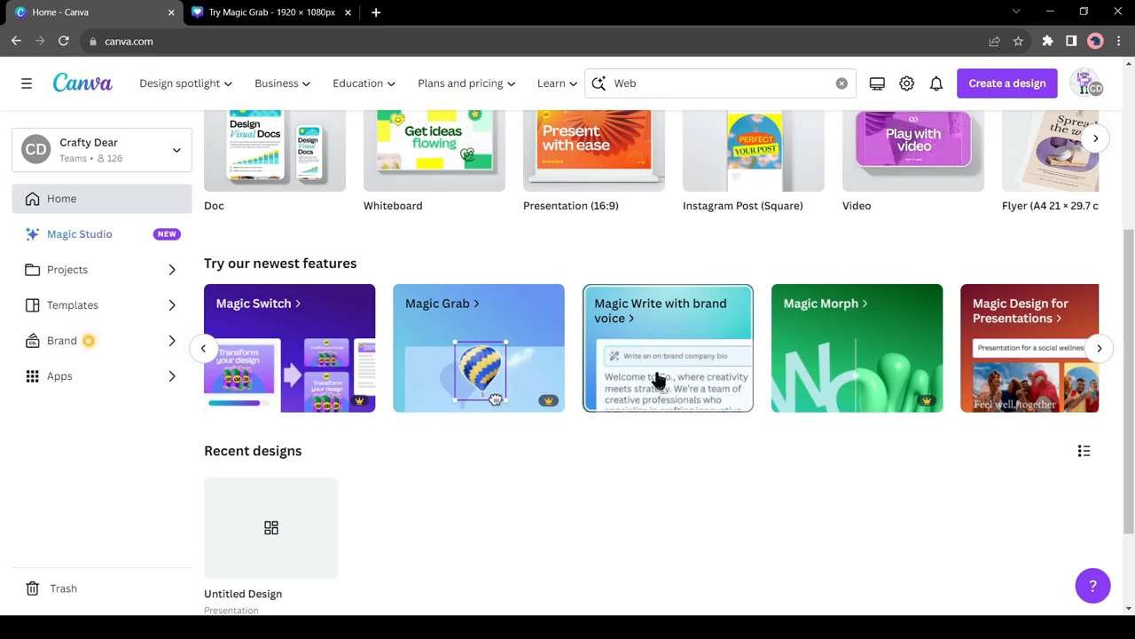
# Step: Check the Magic Write options for the page 1 text "Select and resize the hot air balloon"
pyautogui.click(281, 8)
pyautogui.scroll(4, 488, 377)
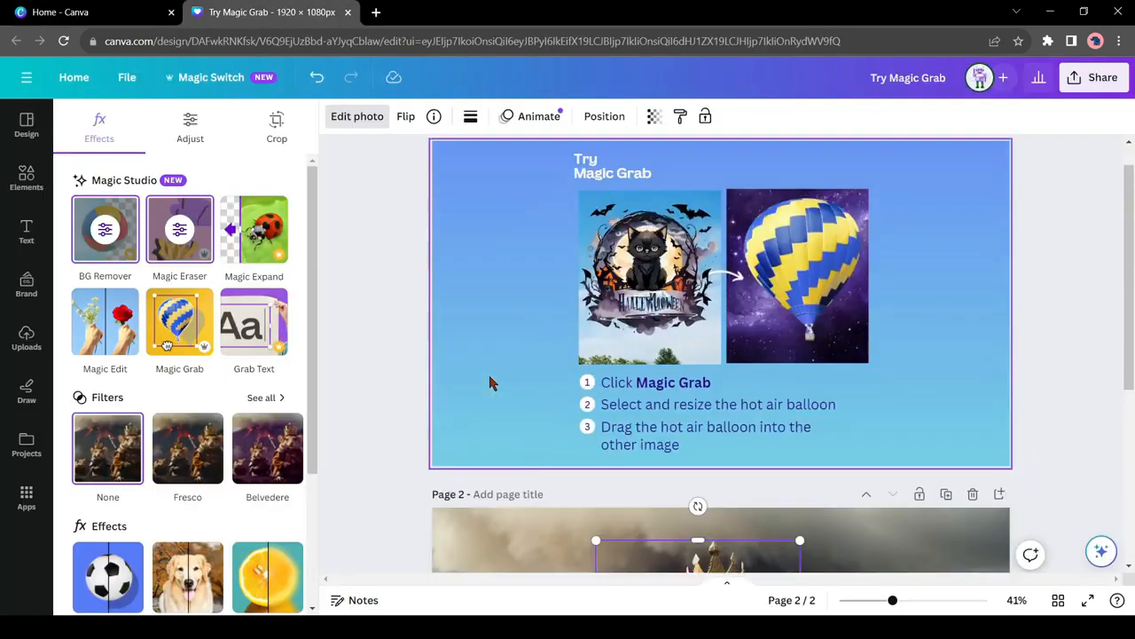
pyautogui.scroll(1, 490, 381)
pyautogui.click(664, 450)
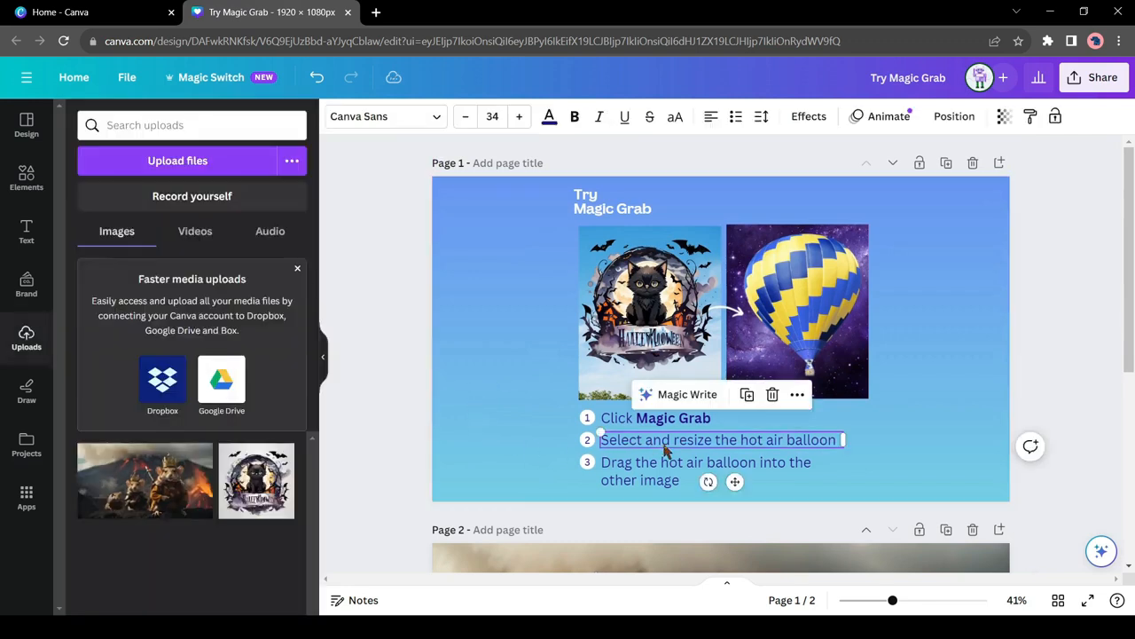
pyautogui.click(685, 397)
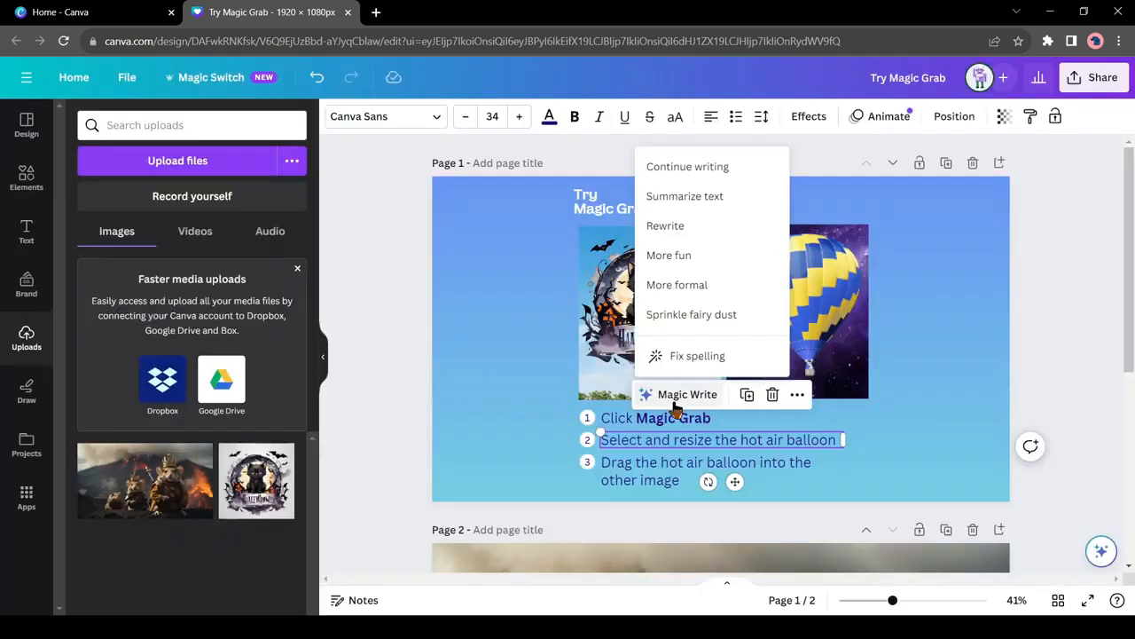
pyautogui.click(720, 228)
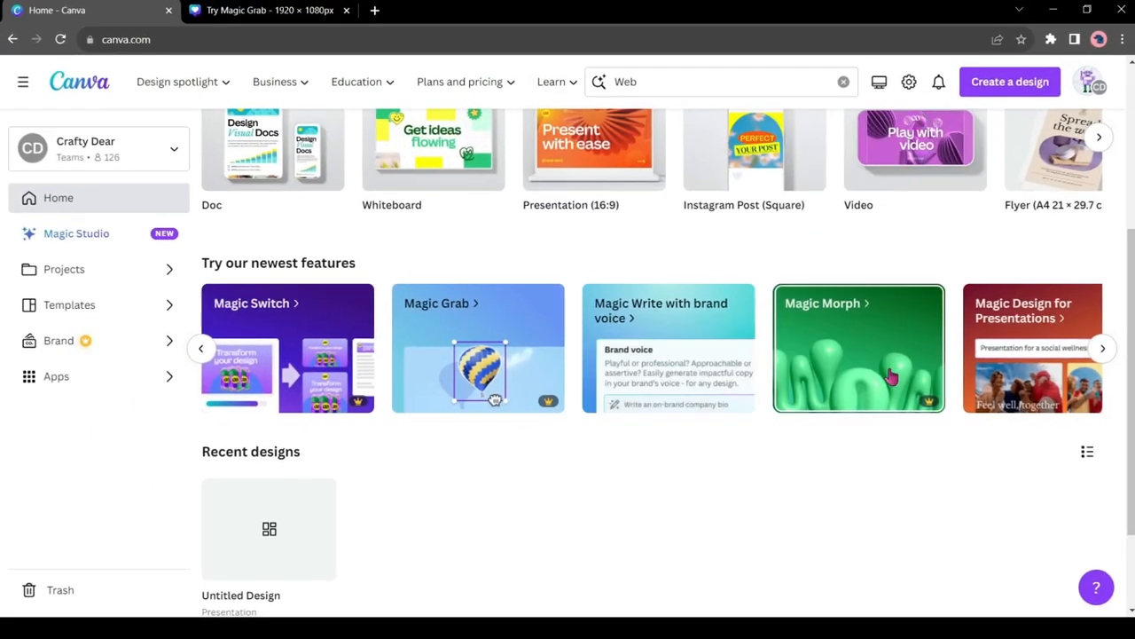
# Step: Open the Magic Morph sample and morph its white star using the description "Milky lime matte ballon"
pyautogui.click(856, 402)
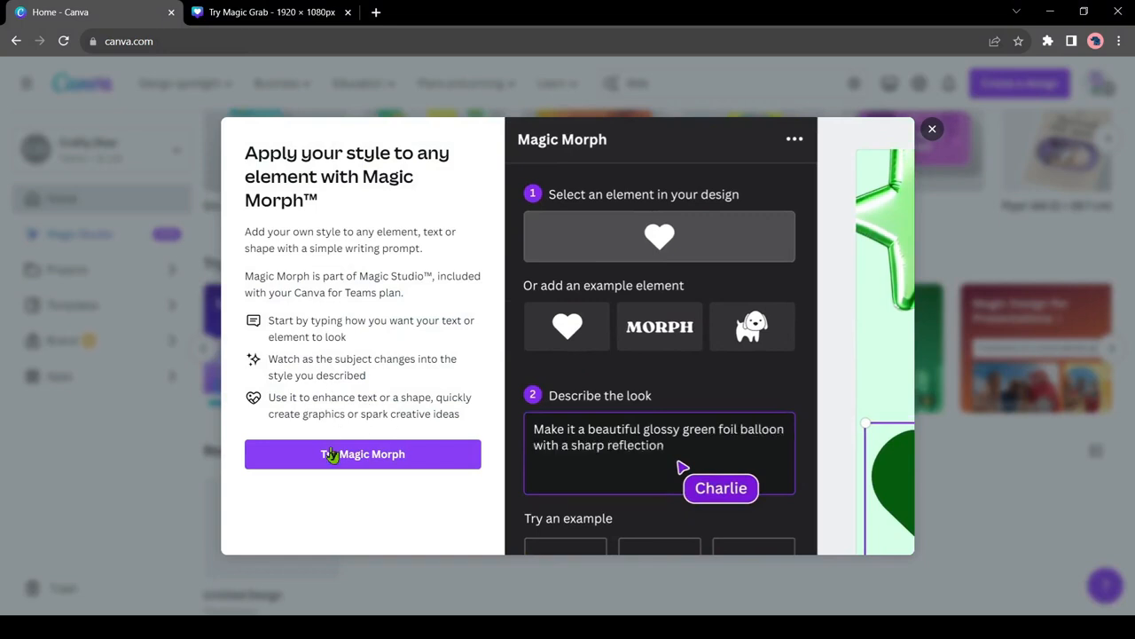
pyautogui.click(362, 458)
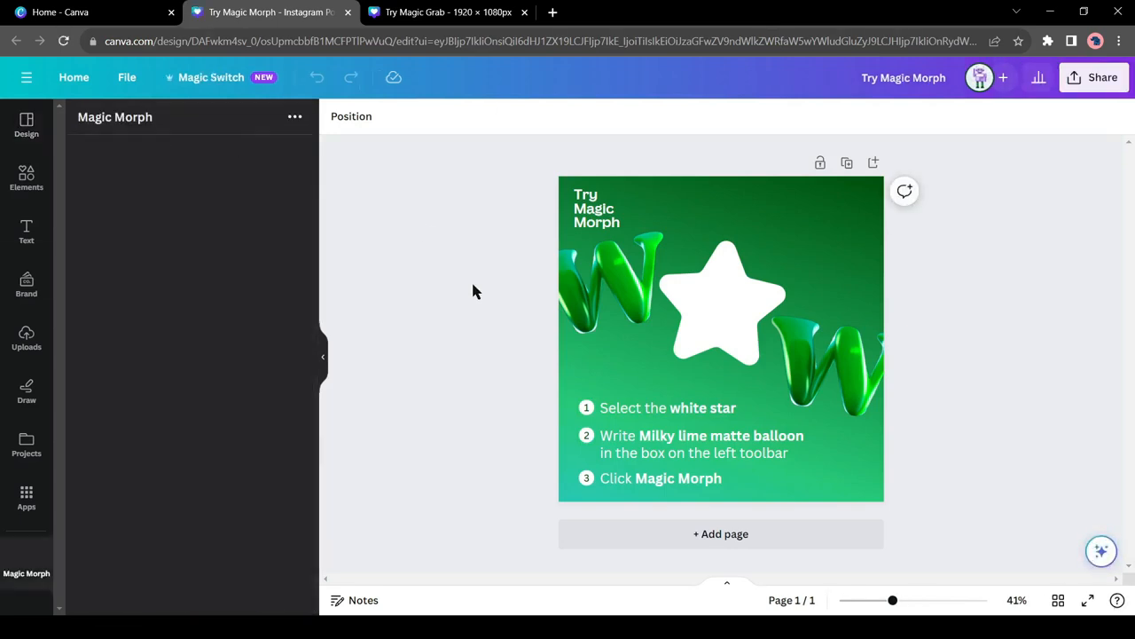
pyautogui.click(719, 310)
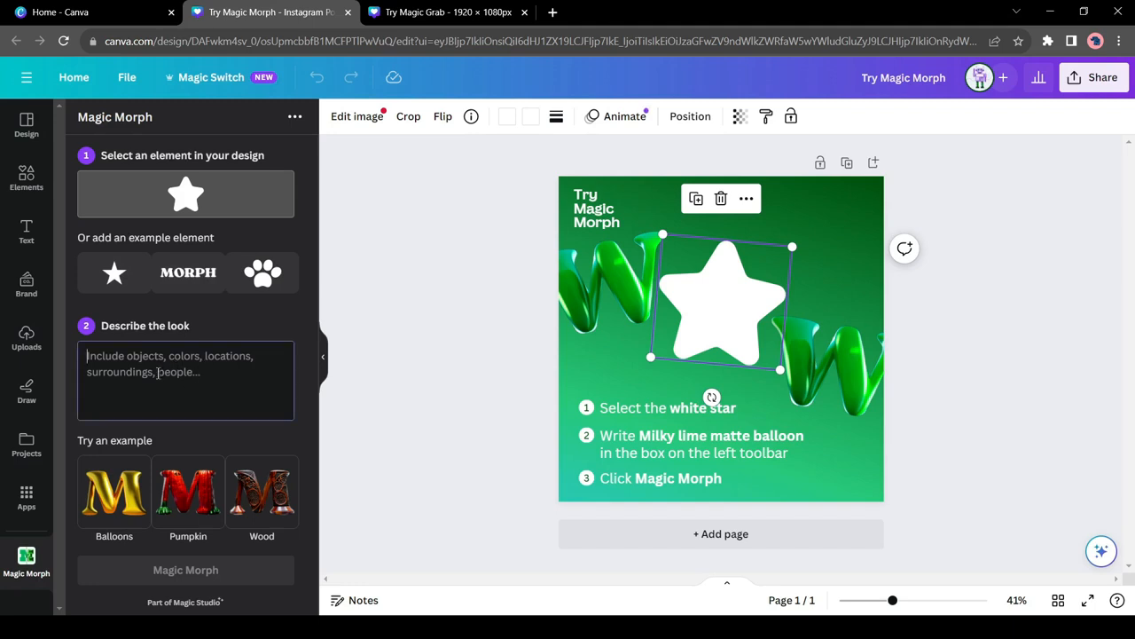
pyautogui.write('Milky lime matte balloon')
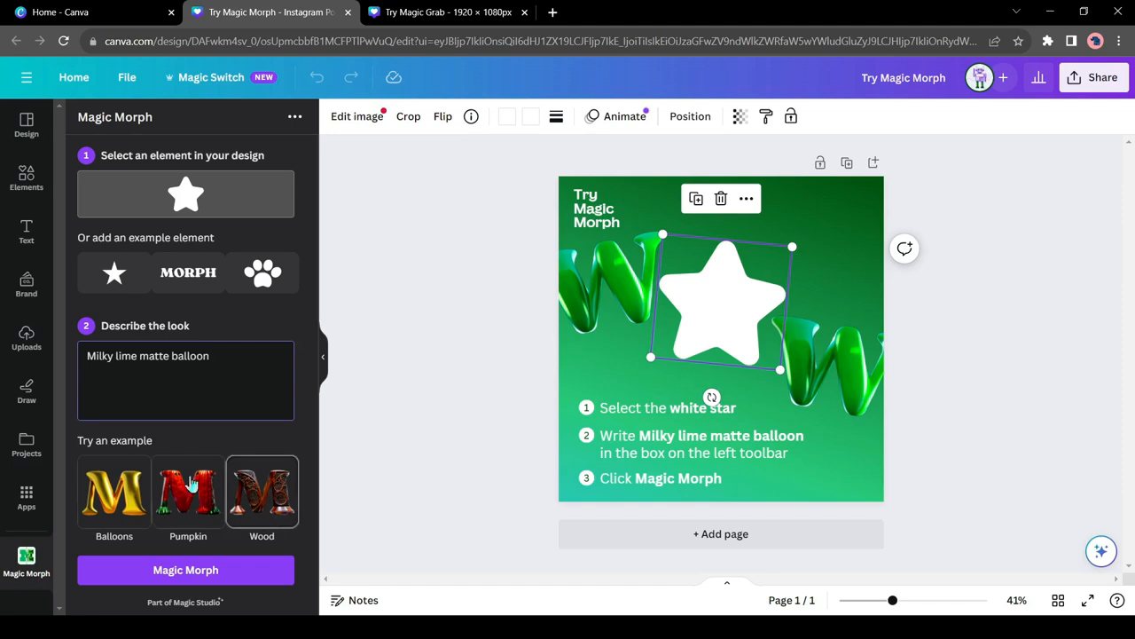
pyautogui.click(210, 574)
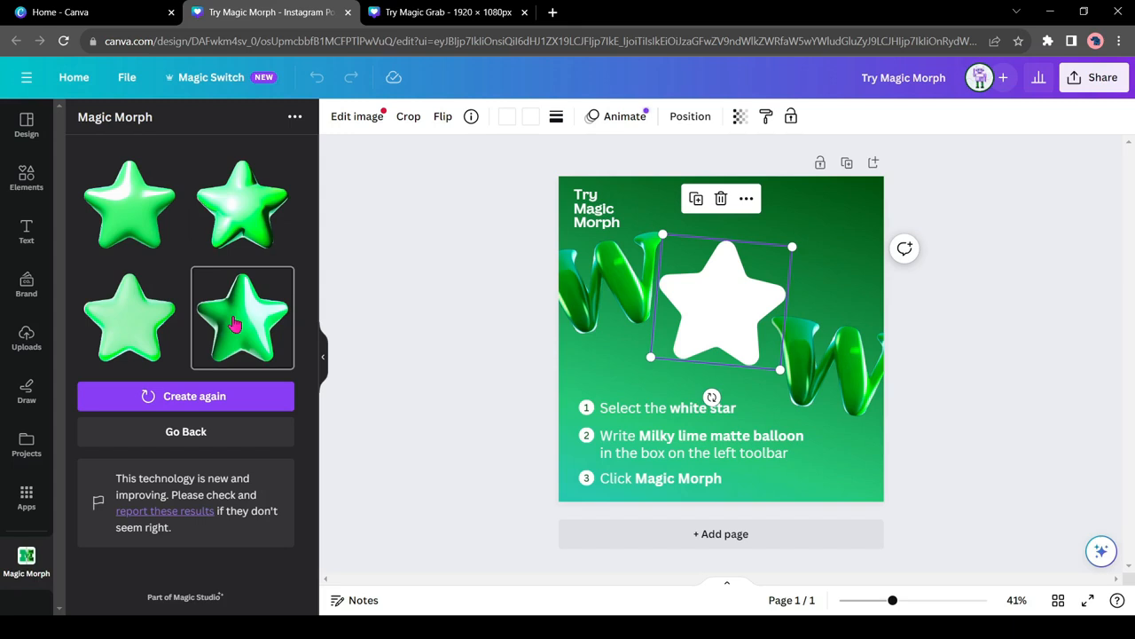
# Step: Place the dark glossy green star from the generated results over the white star and delete the white star
pyautogui.click(235, 325)
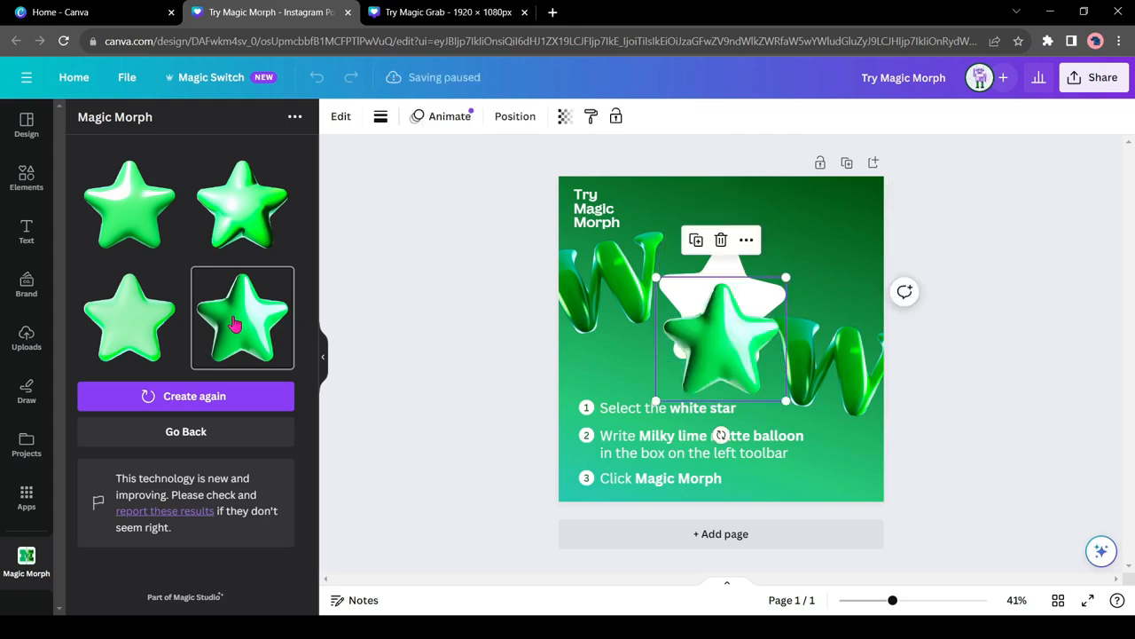
pyautogui.moveTo(720, 330); pyautogui.dragTo(722, 298)
pyautogui.click(723, 262)
pyautogui.click(723, 202)
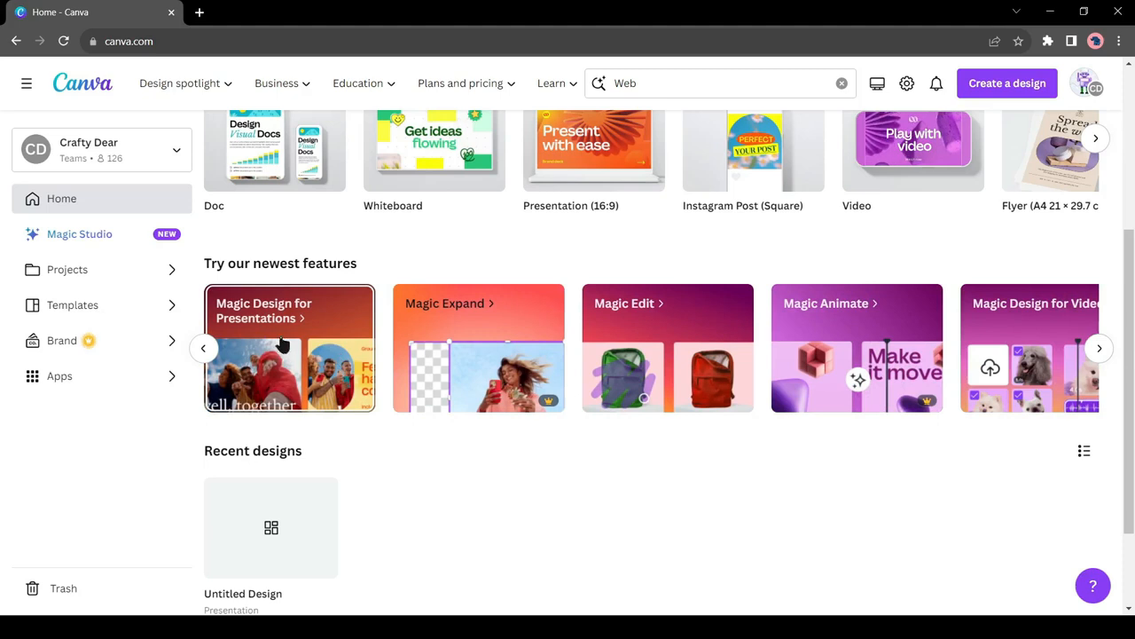
# Step: Open the Magic Design for Presentations sample and generate presentation designs from the description "How AI is changing the Education"
pyautogui.click(327, 353)
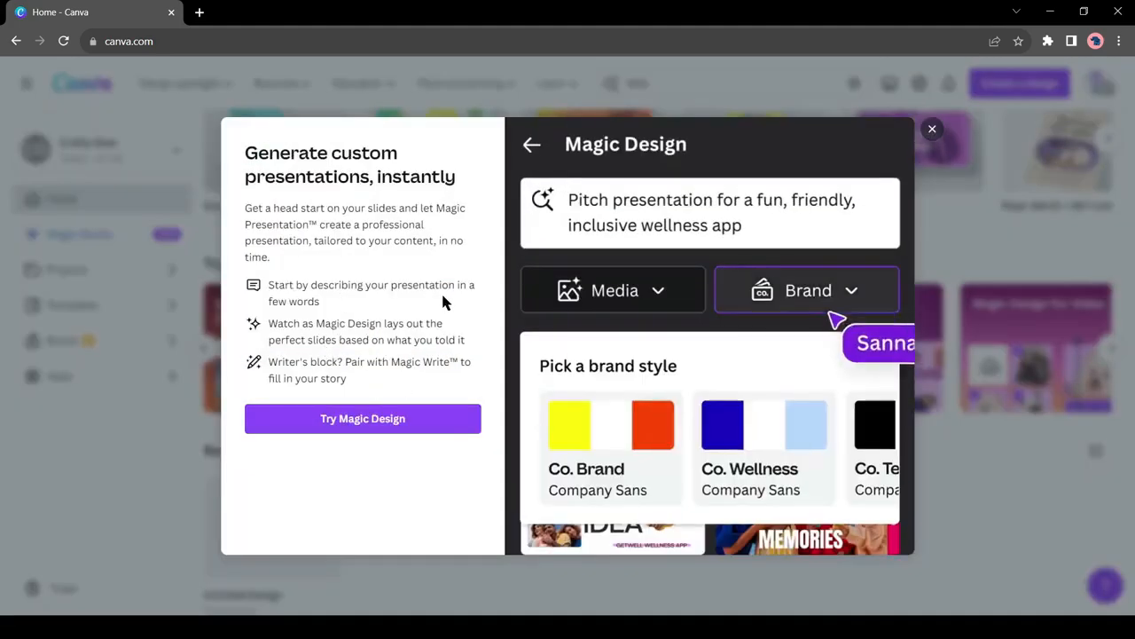
pyautogui.click(381, 422)
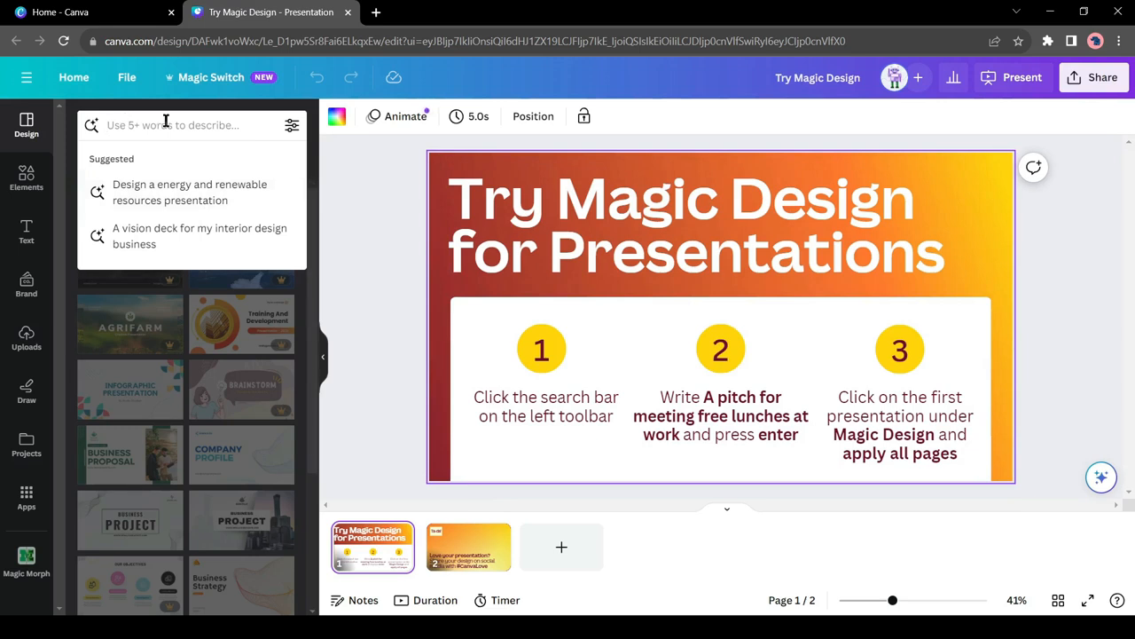
pyautogui.write('How AI is')
pyautogui.write(' grabing')
pyautogui.press('BackSpace')
pyautogui.press('BackSpace')
pyautogui.press('BackSpace')
pyautogui.press('BackSpace')
pyautogui.press('BackSpace')
pyautogui.press('BackSpace')
pyautogui.write('hanging the Education')
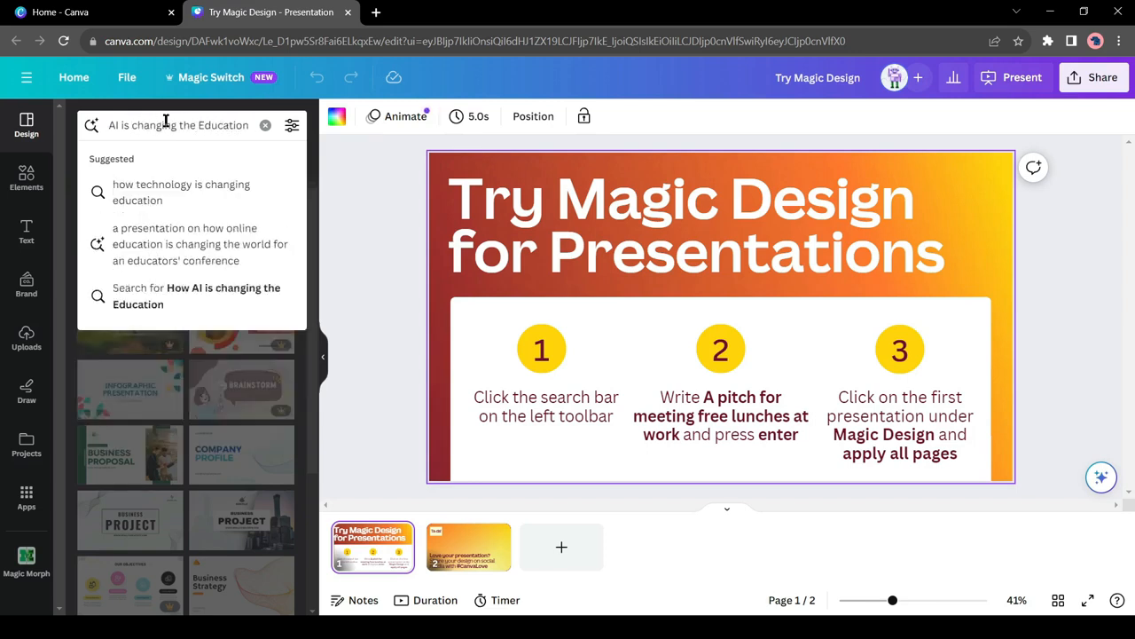
pyautogui.press('Return')
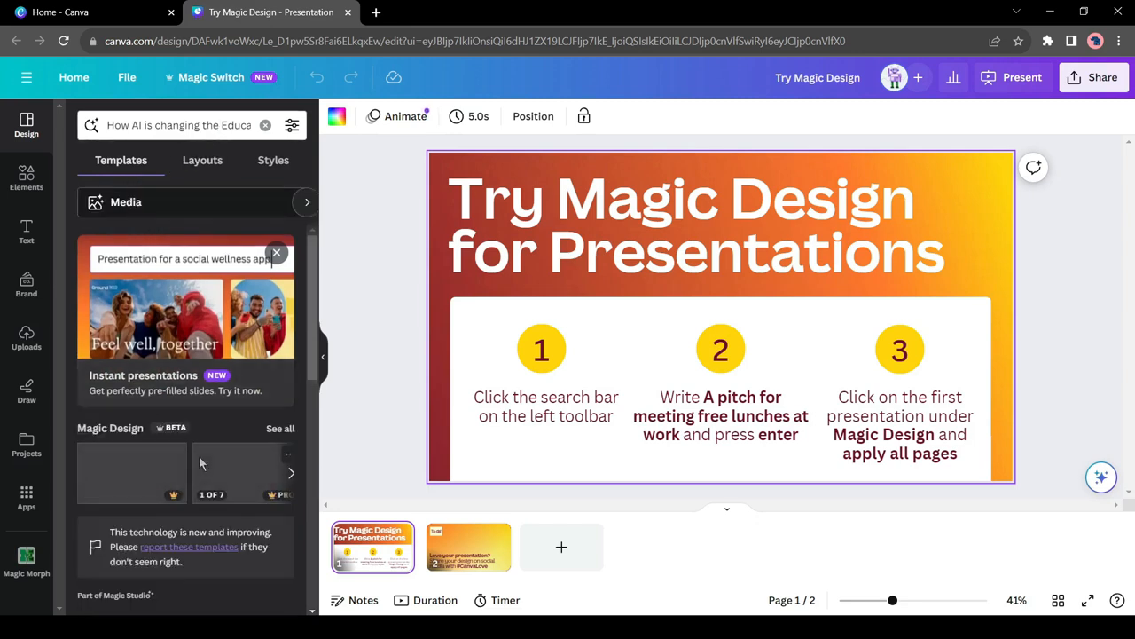
# Step: Compare the generated Magic Design presentations and apply all 7 pages of the "How AI is changing education" template
pyautogui.scroll(-2, 199, 455)
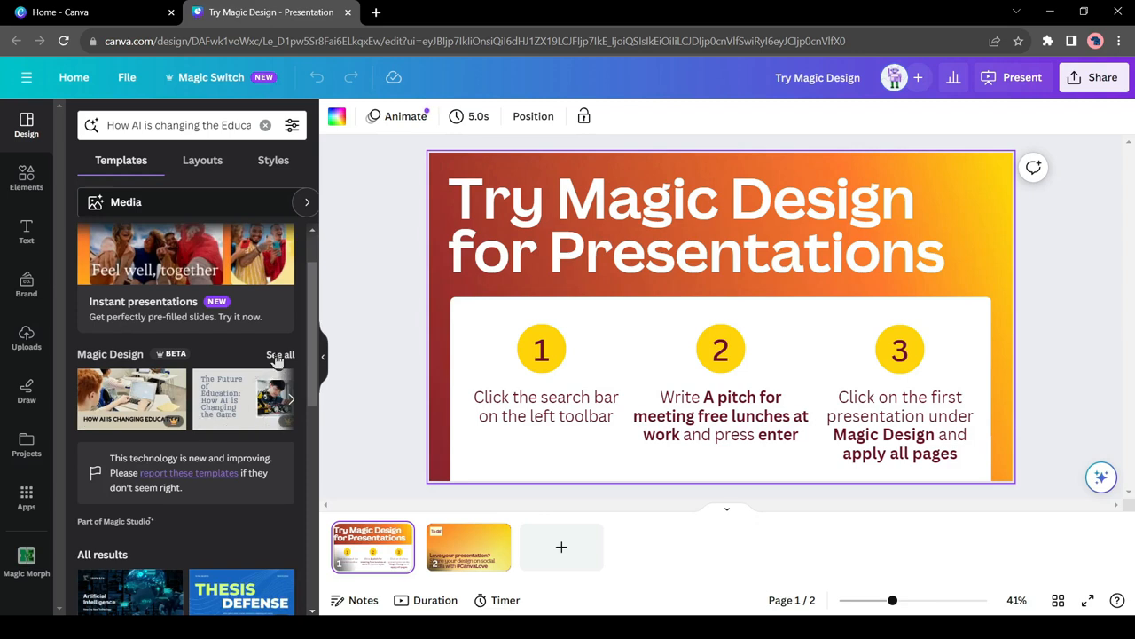
pyautogui.click(279, 355)
pyautogui.click(158, 422)
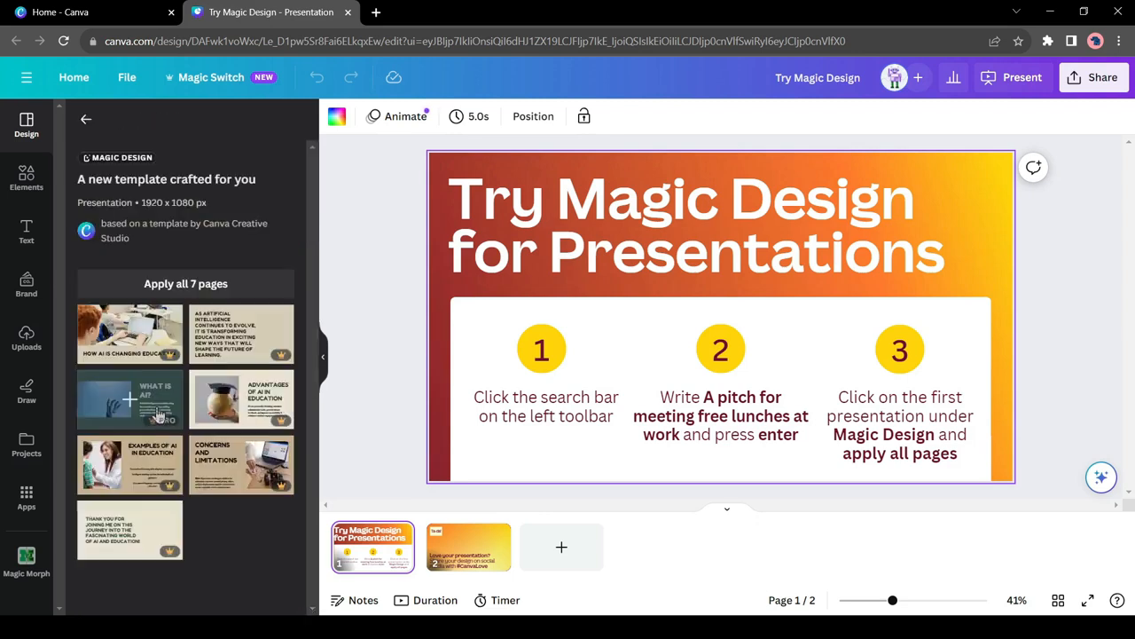
pyautogui.click(86, 119)
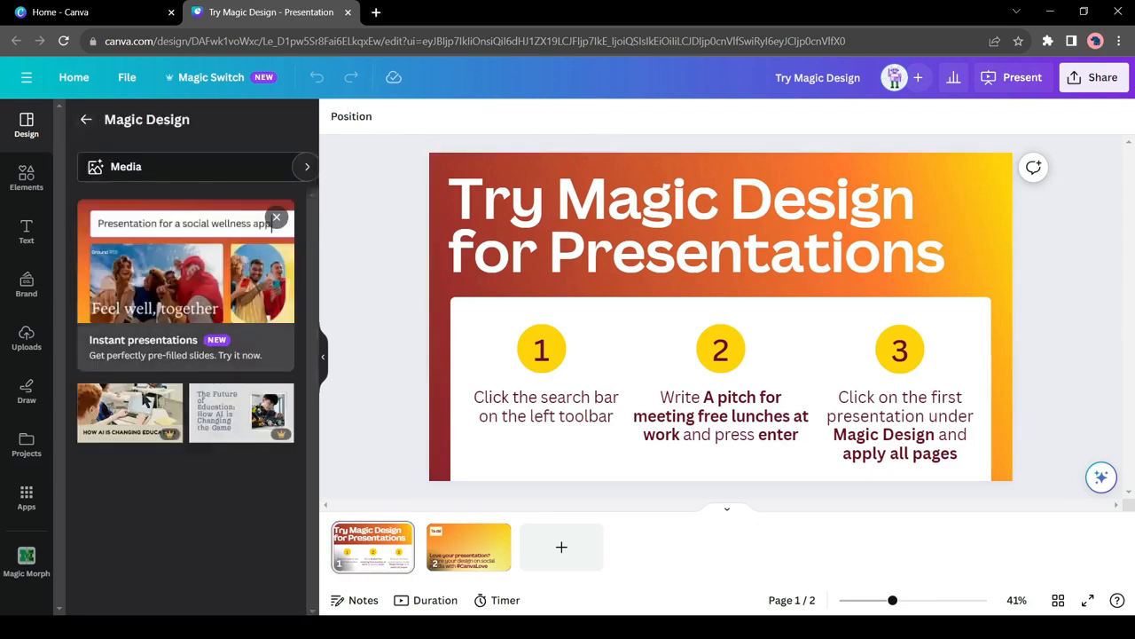
pyautogui.click(242, 413)
pyautogui.click(87, 124)
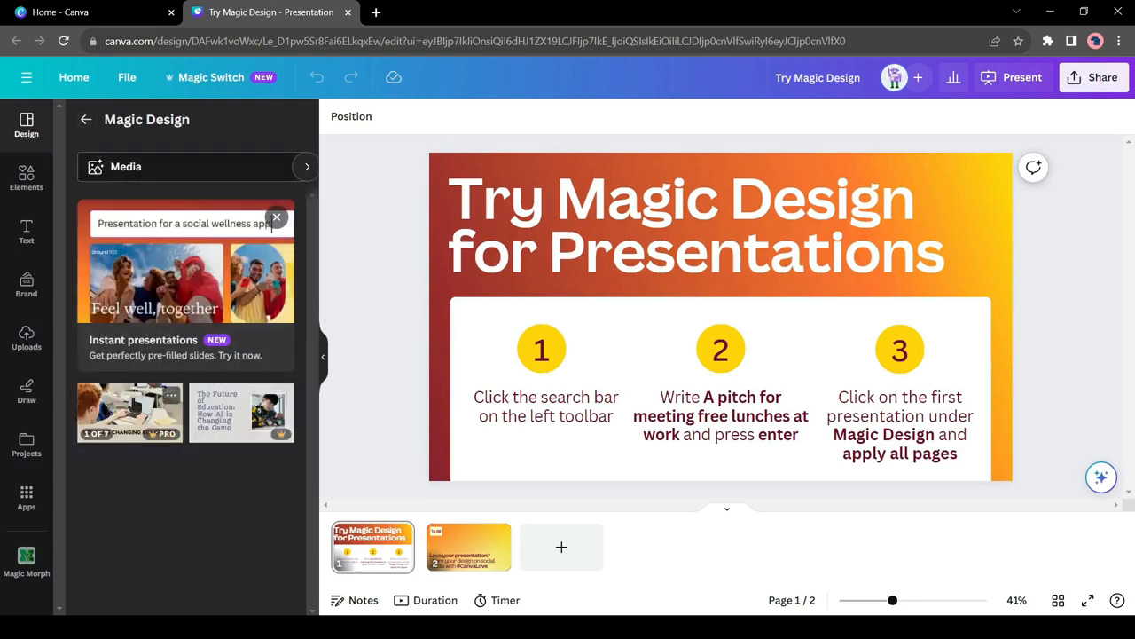
pyautogui.click(131, 406)
pyautogui.click(187, 283)
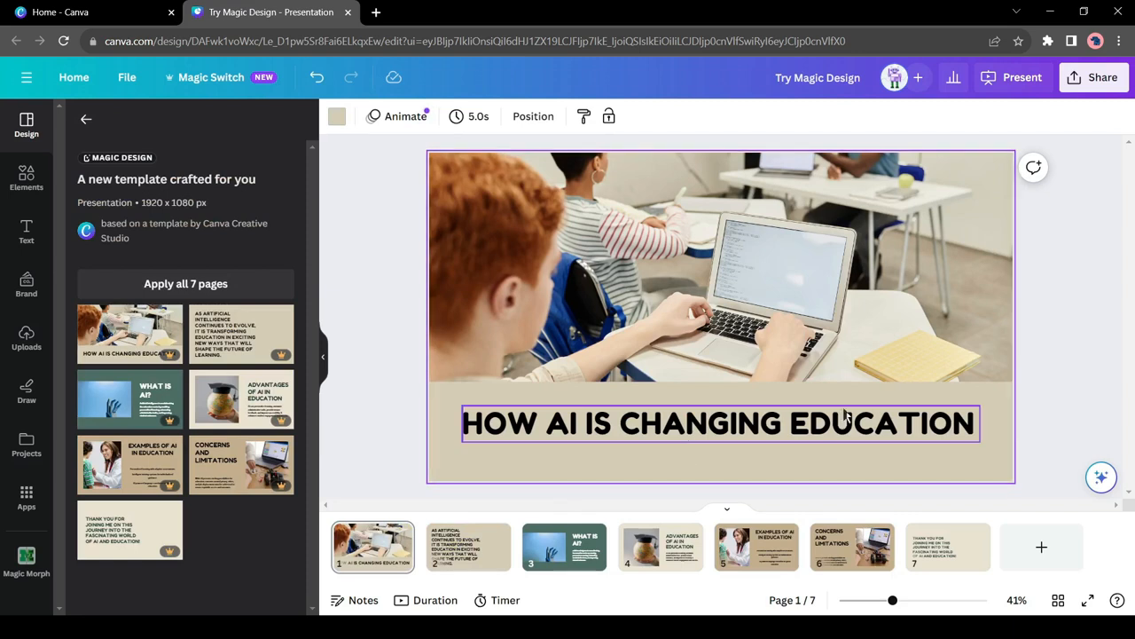
# Step: Review the applied presentation slide by slide through page 7, then leave the template's details
pyautogui.click(482, 559)
pyautogui.click(550, 563)
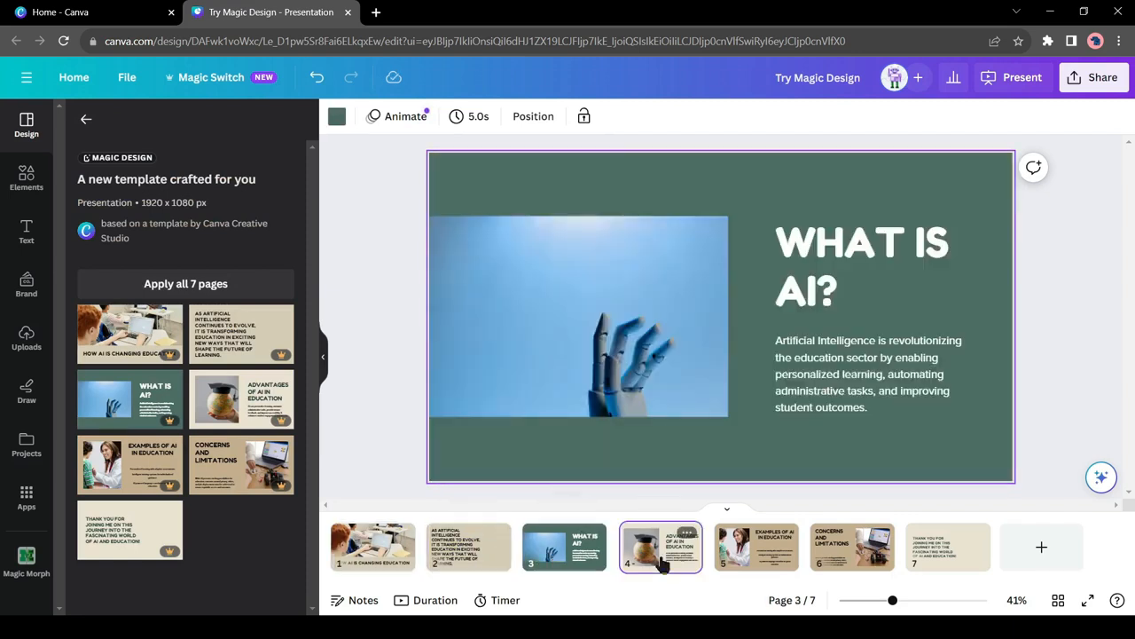
pyautogui.click(660, 557)
pyautogui.click(757, 563)
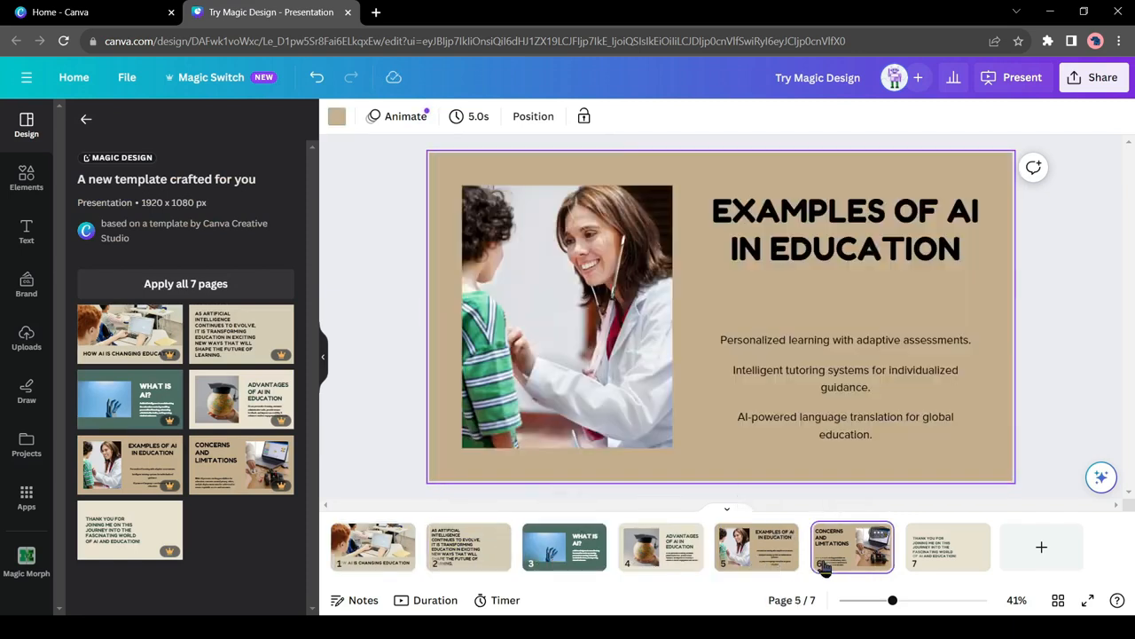
pyautogui.click(821, 566)
pyautogui.click(922, 564)
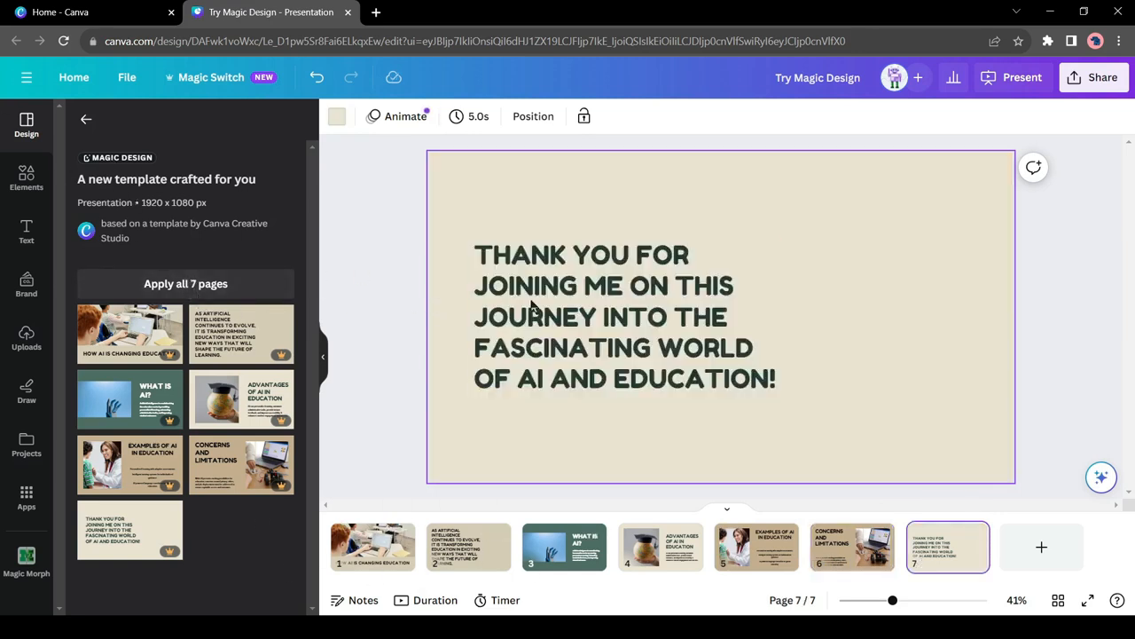
pyautogui.click(87, 121)
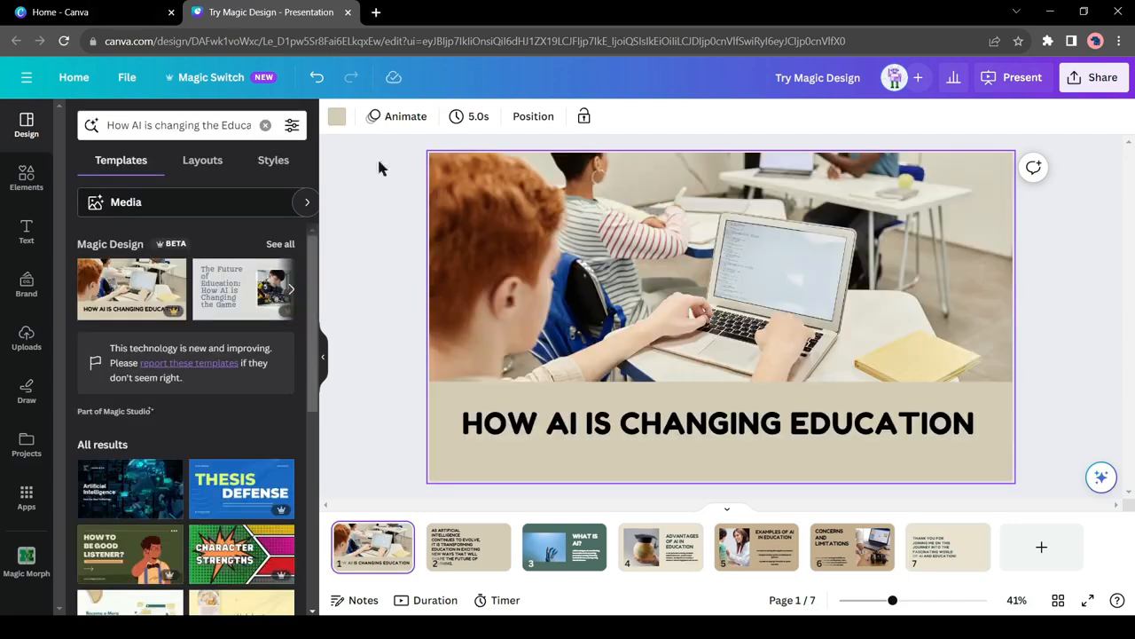
# Step: Apply the recommended Digital style of Magic Animate to the presentation and preview the slides in full screen
pyautogui.click(405, 118)
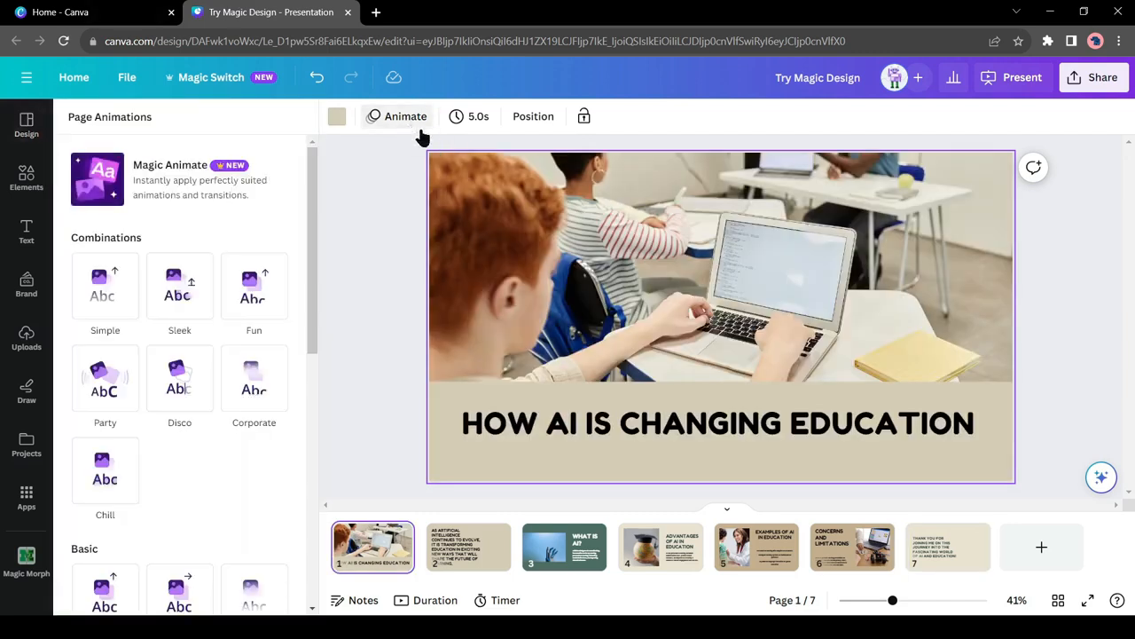
pyautogui.click(180, 185)
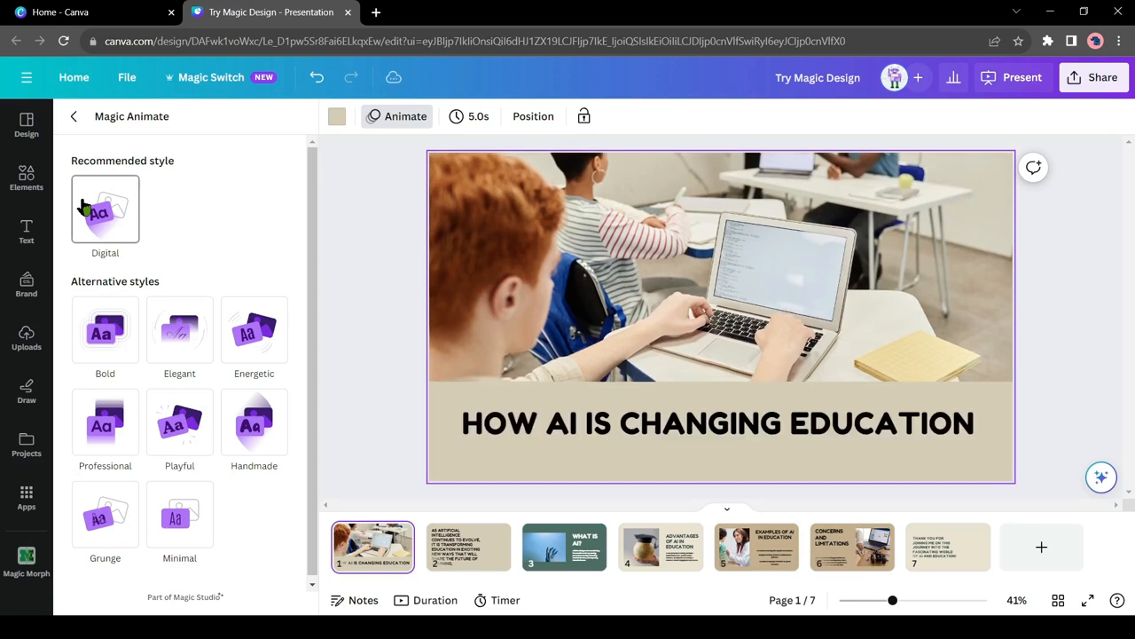
pyautogui.click(74, 116)
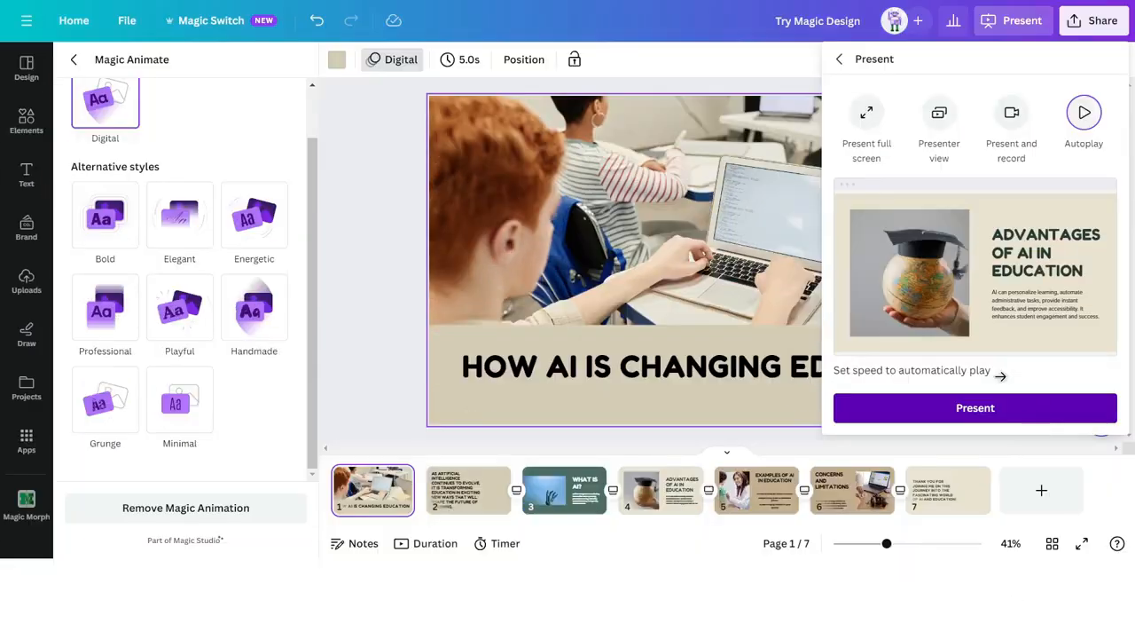
pyautogui.click(993, 407)
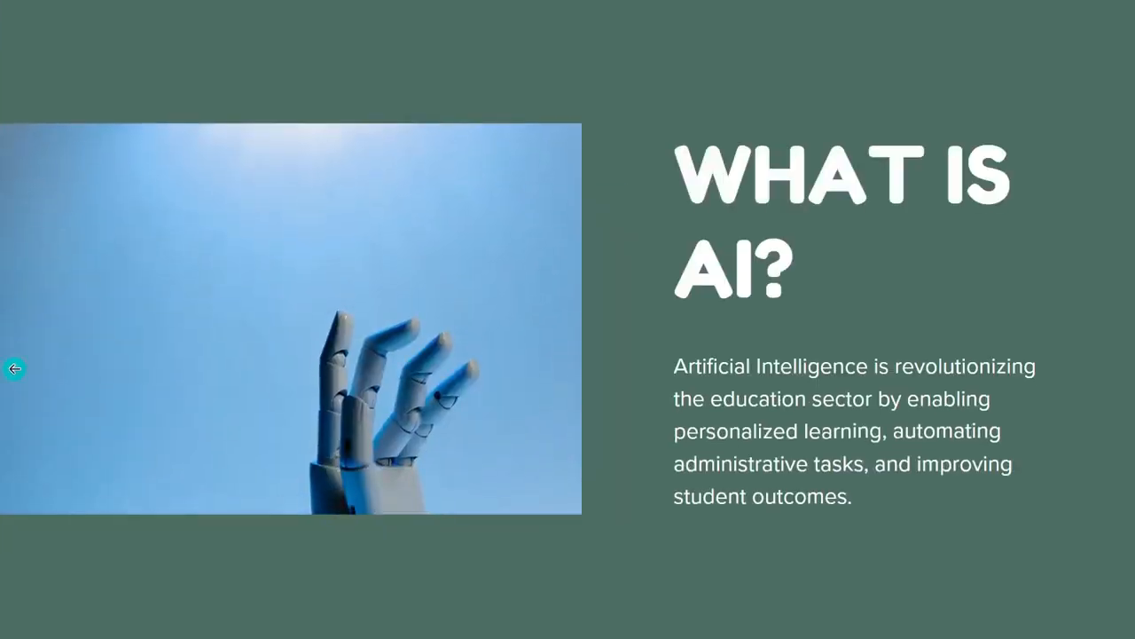
pyautogui.press('Escape')
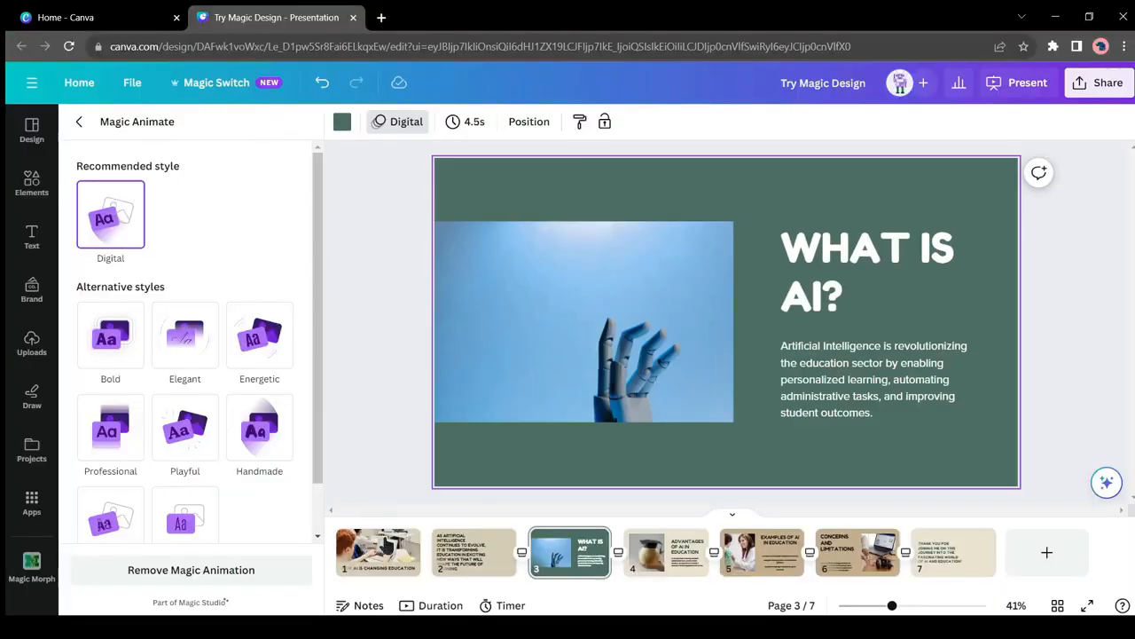
# Step: Open the Magic Expand sample from the home page and expand its red flower photo to 16:9
pyautogui.click(397, 543)
pyautogui.click(253, 356)
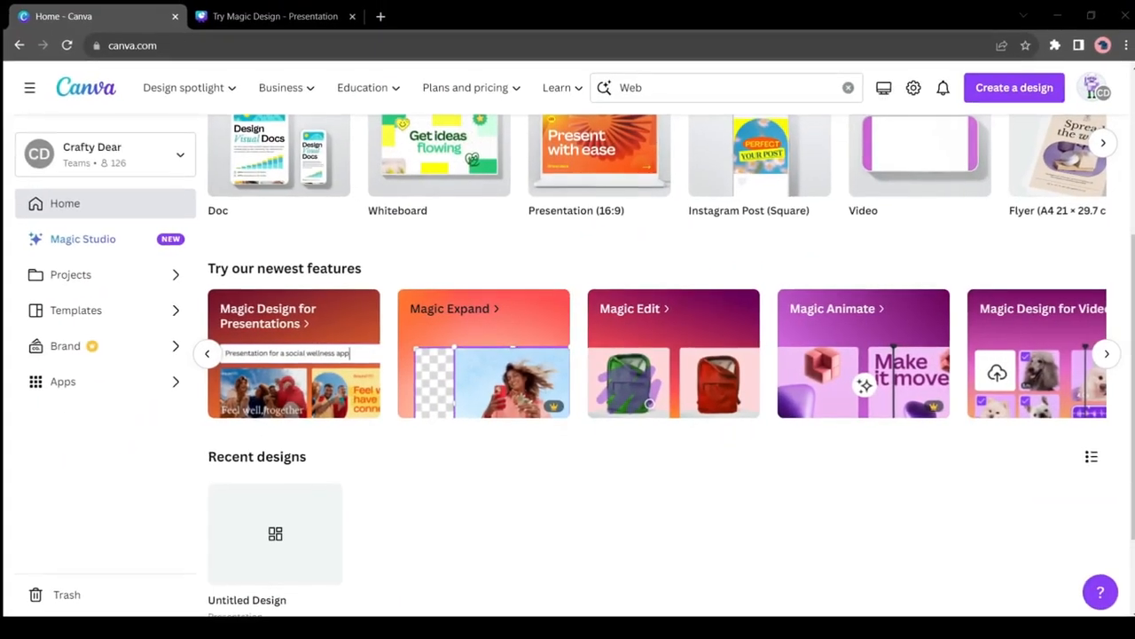
pyautogui.click(522, 371)
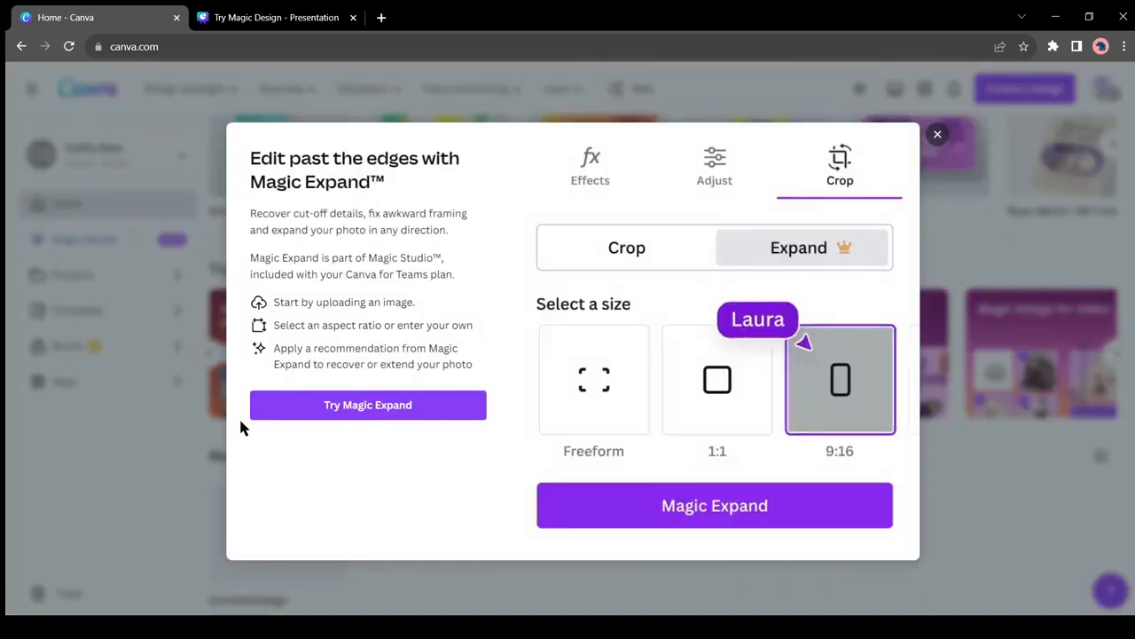
pyautogui.click(356, 410)
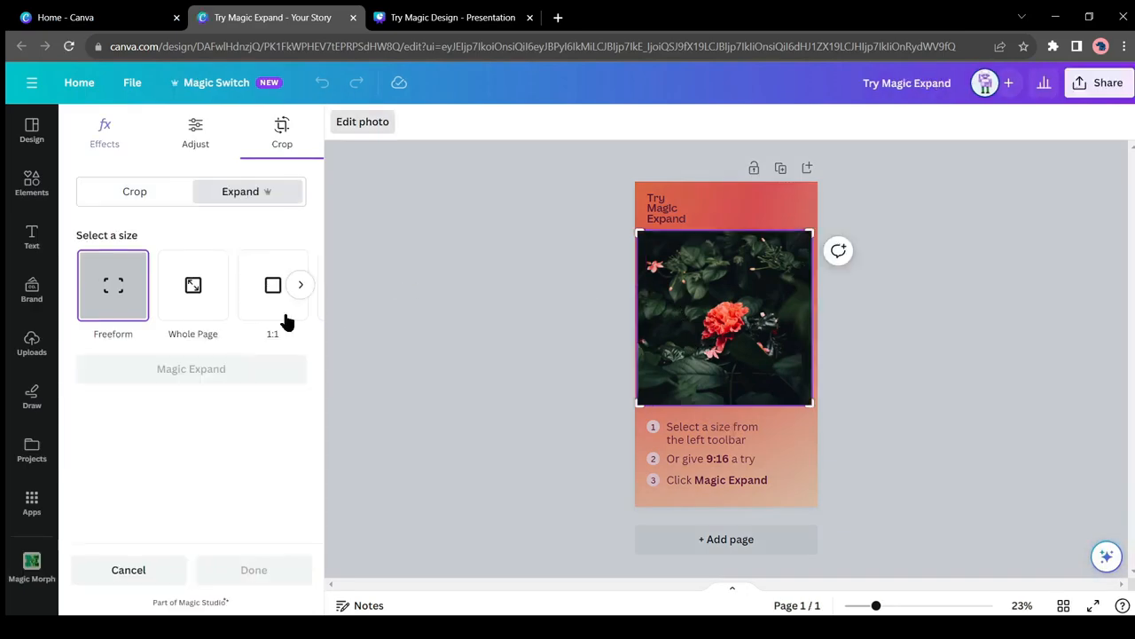
pyautogui.click(299, 293)
pyautogui.click(105, 299)
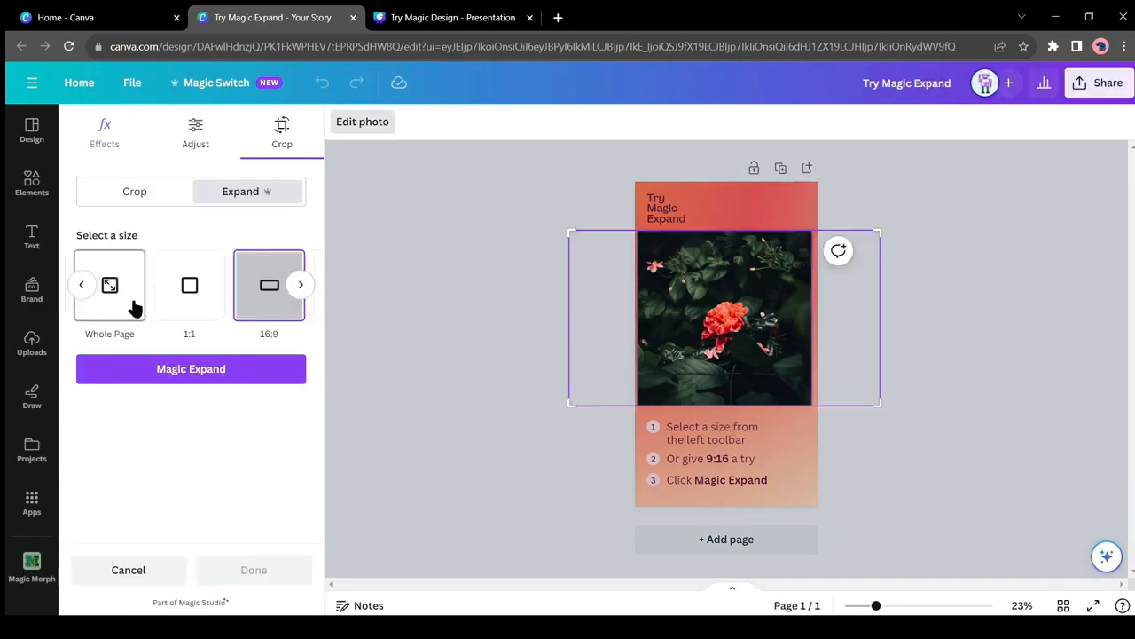
pyautogui.click(183, 376)
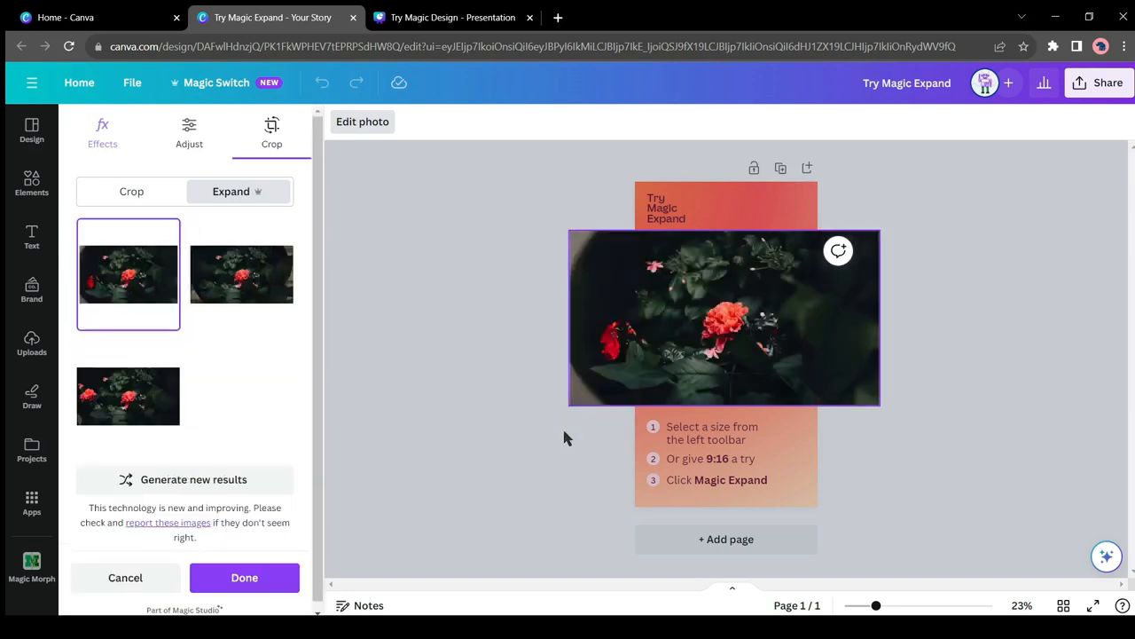
# Step: Start a blank presentation and place the uploaded image of the pink-haired woman in flames near the page centre
pyautogui.click(525, 341)
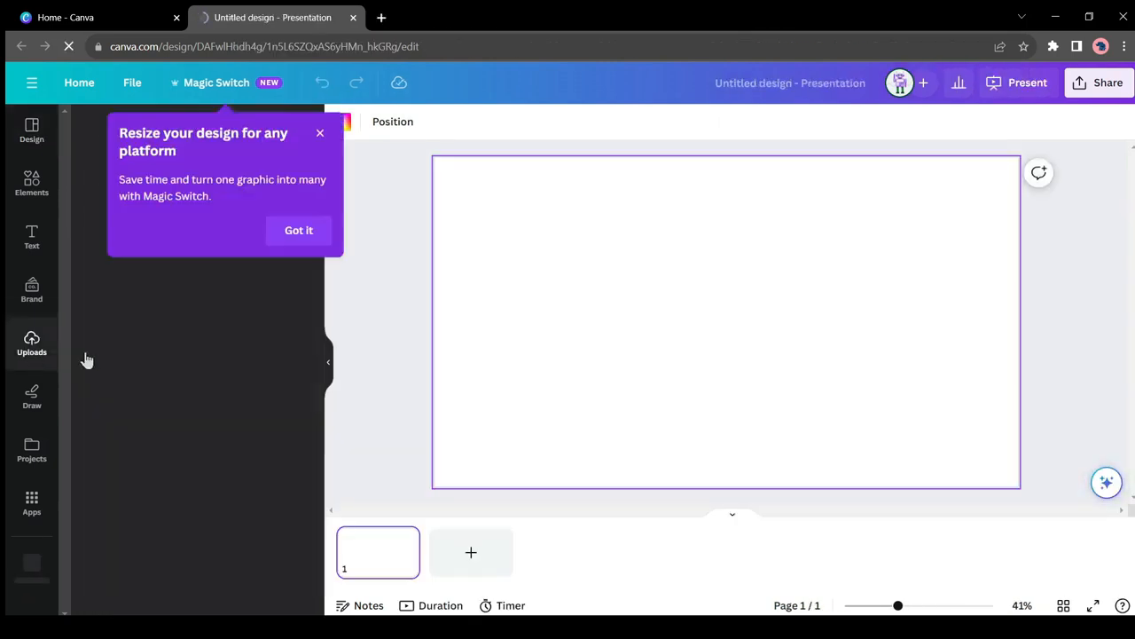
pyautogui.click(33, 350)
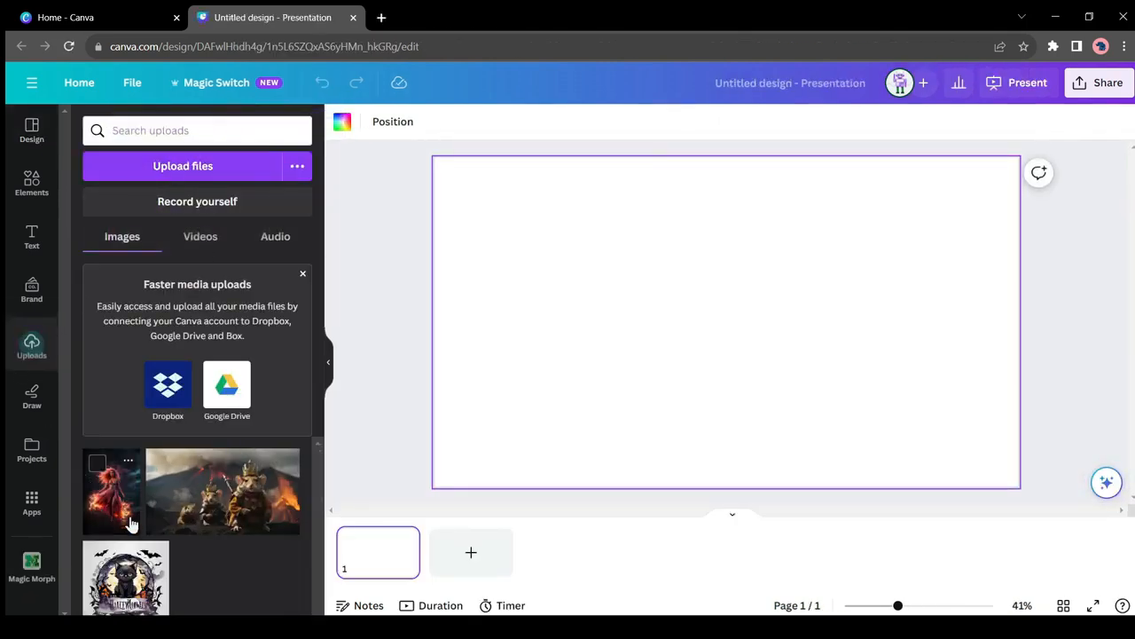
pyautogui.click(108, 510)
pyautogui.moveTo(741, 325); pyautogui.dragTo(752, 310)
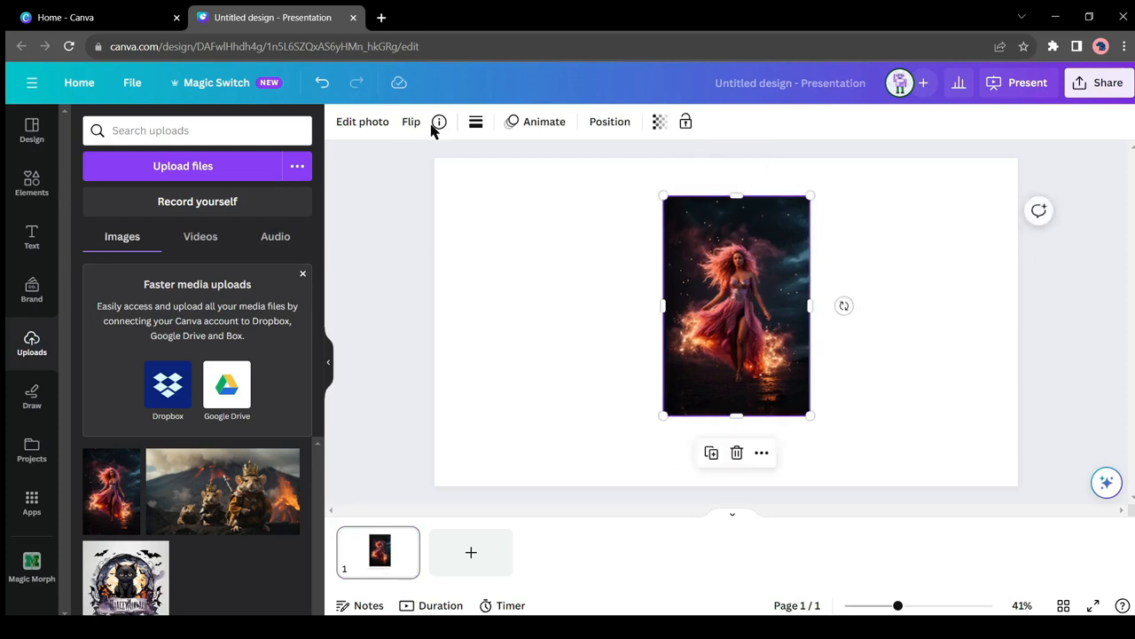
# Step: Expand the image of the woman to a 16:9 size with Magic Expand
pyautogui.click(373, 124)
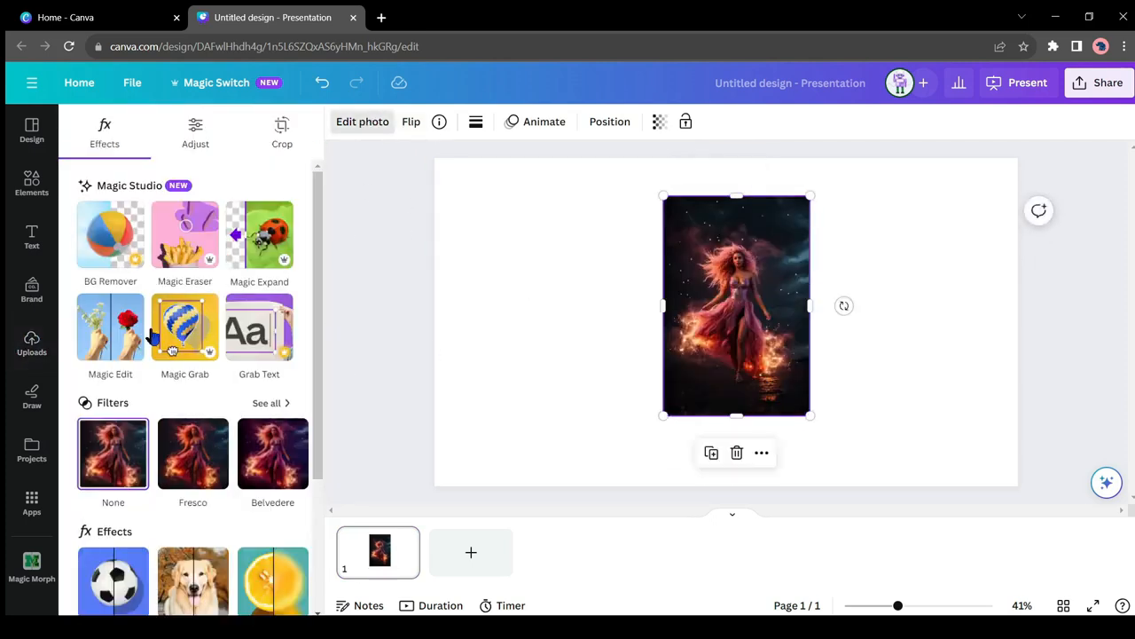
pyautogui.click(258, 244)
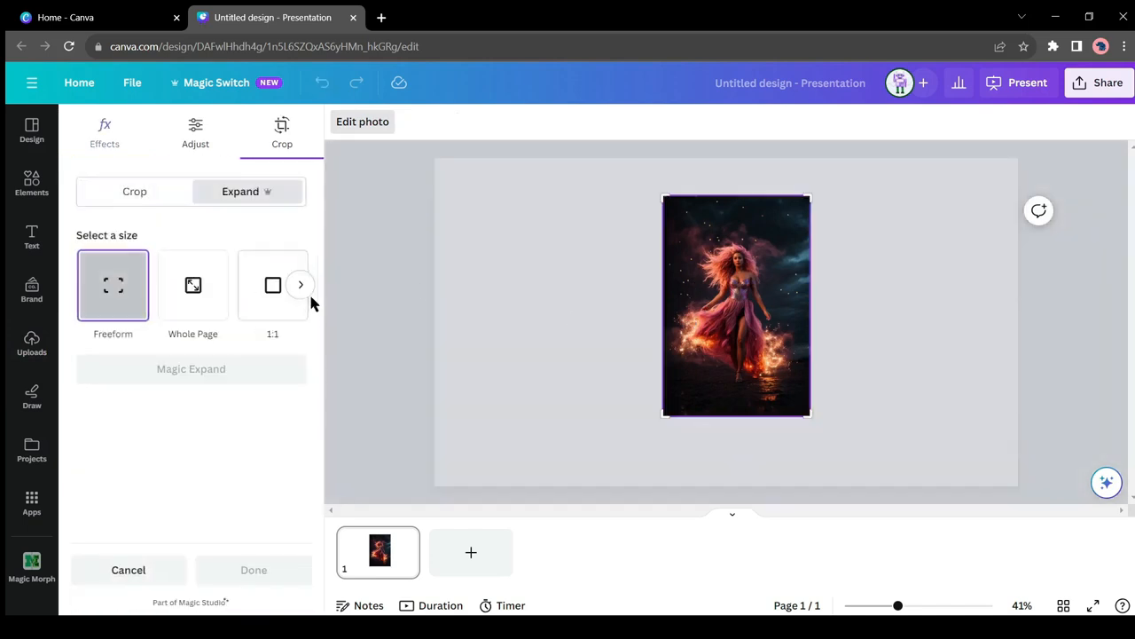
pyautogui.click(301, 285)
pyautogui.click(263, 302)
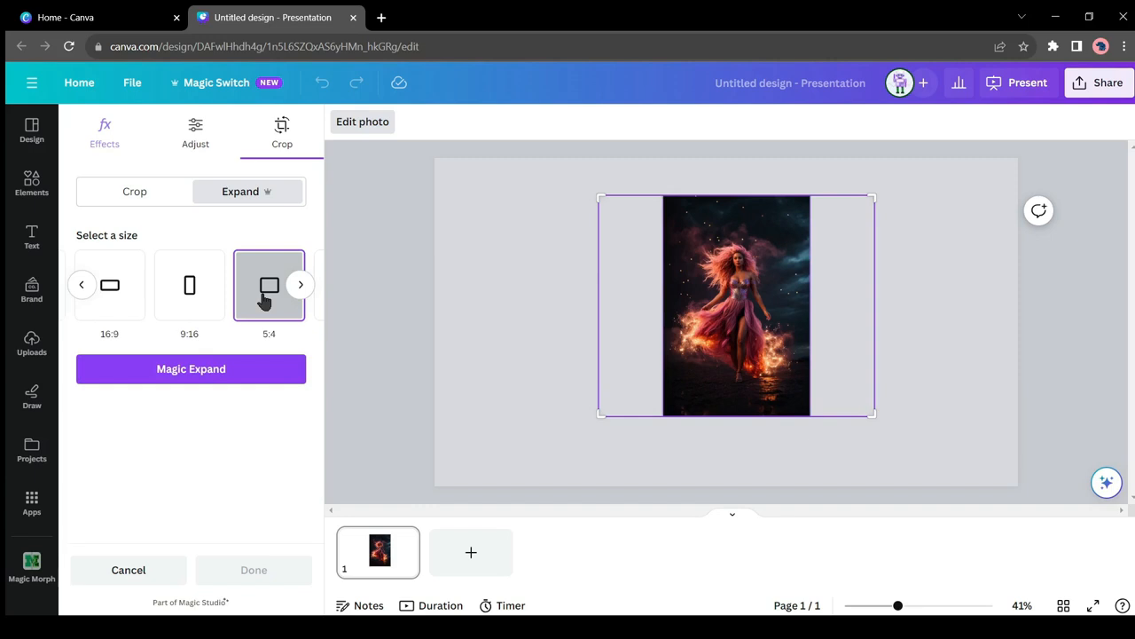
pyautogui.click(108, 293)
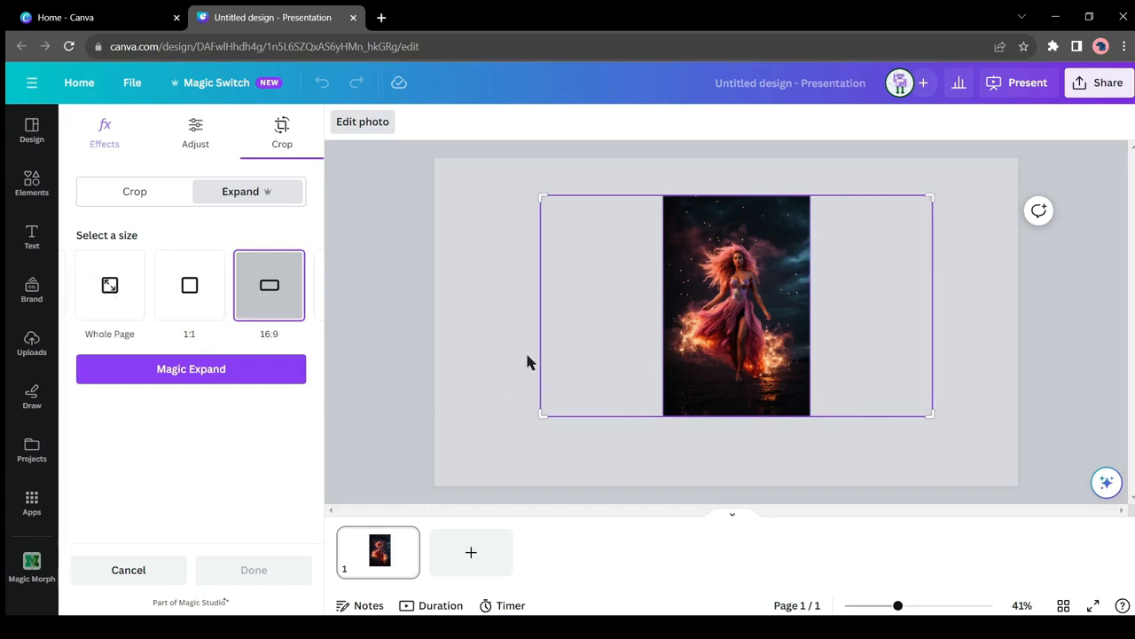
pyautogui.click(201, 372)
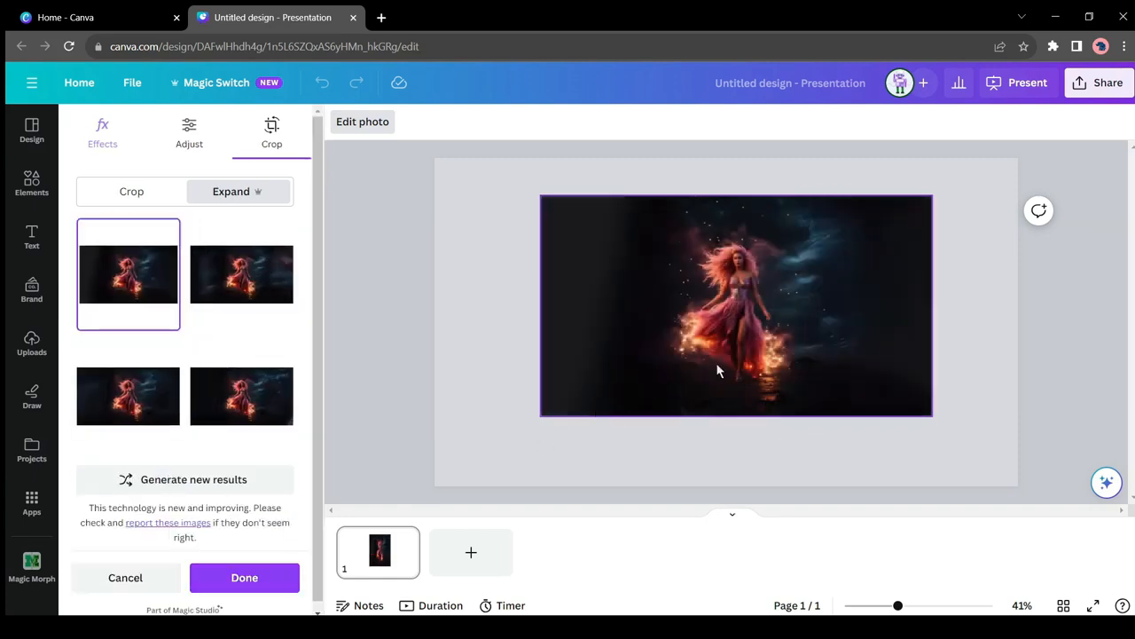
# Step: Compare the four Magic Expand results on the page and keep the first one
pyautogui.click(251, 297)
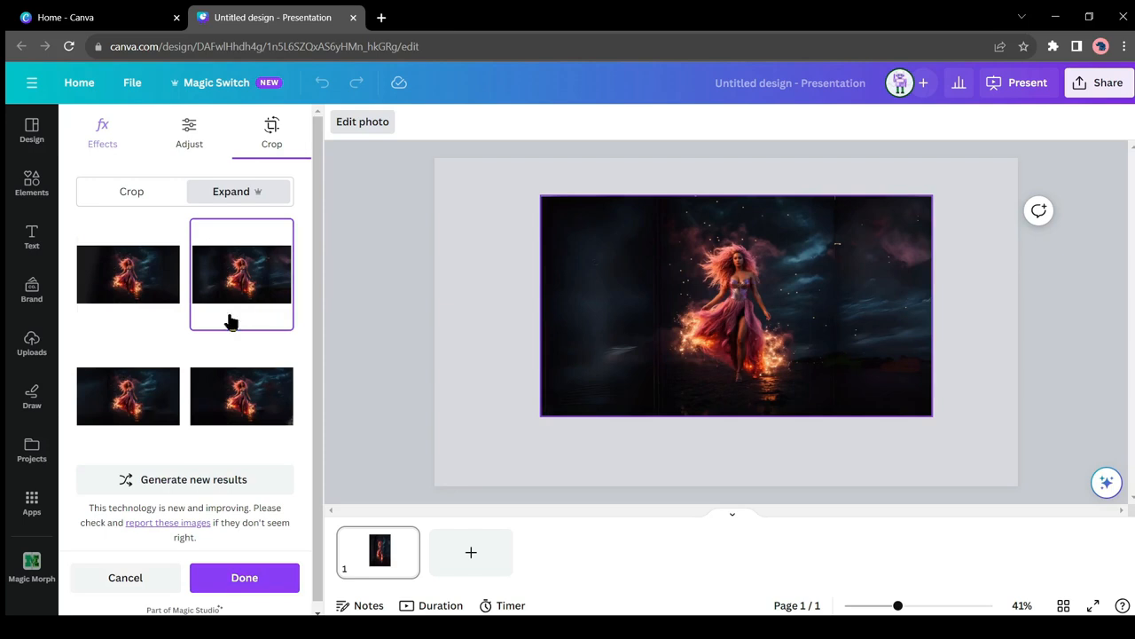
pyautogui.click(151, 398)
pyautogui.click(229, 401)
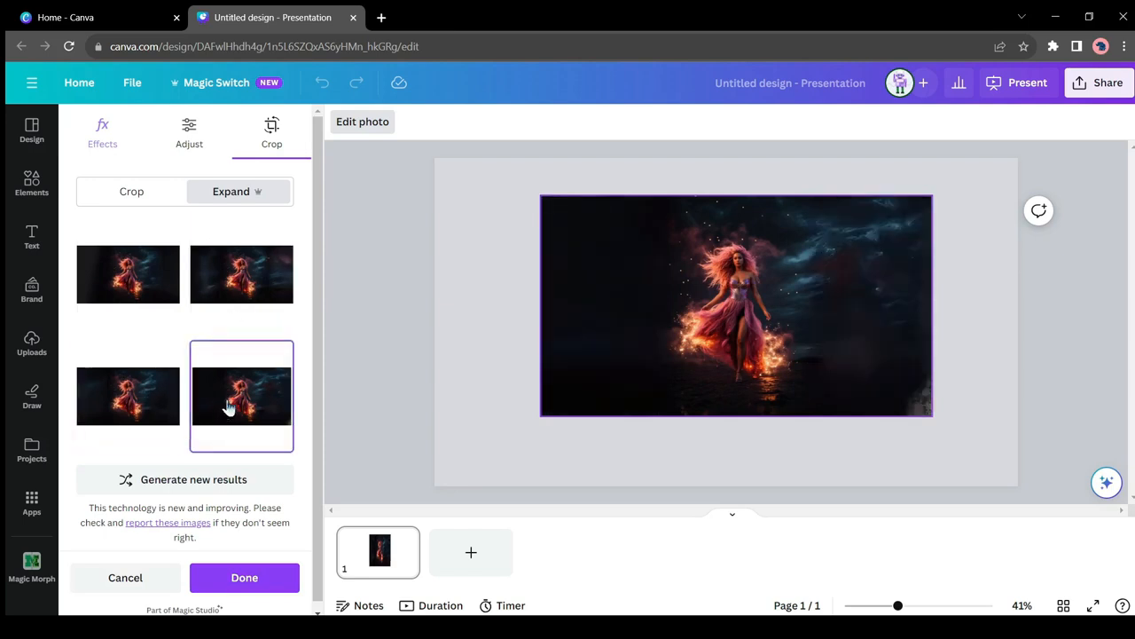
pyautogui.click(240, 274)
pyautogui.click(144, 282)
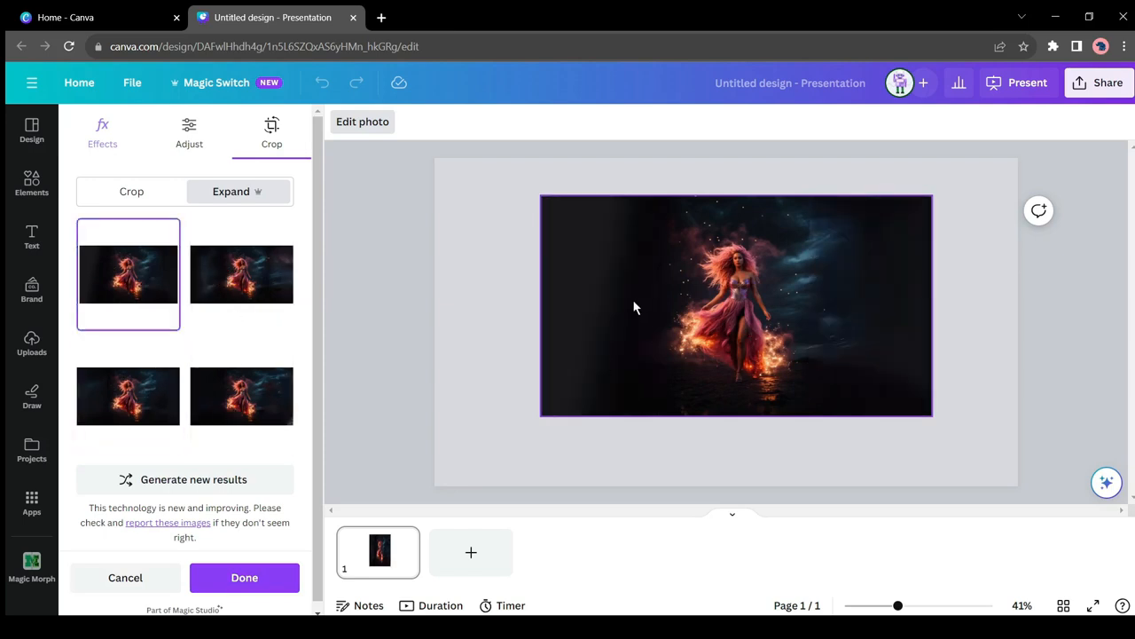
pyautogui.click(244, 577)
# Step: Move and enlarge the expanded image to fill the whole page, then open its photo editing options
pyautogui.moveTo(807, 320); pyautogui.dragTo(701, 282)
pyautogui.moveTo(826, 377); pyautogui.dragTo(1018, 486)
pyautogui.click(359, 122)
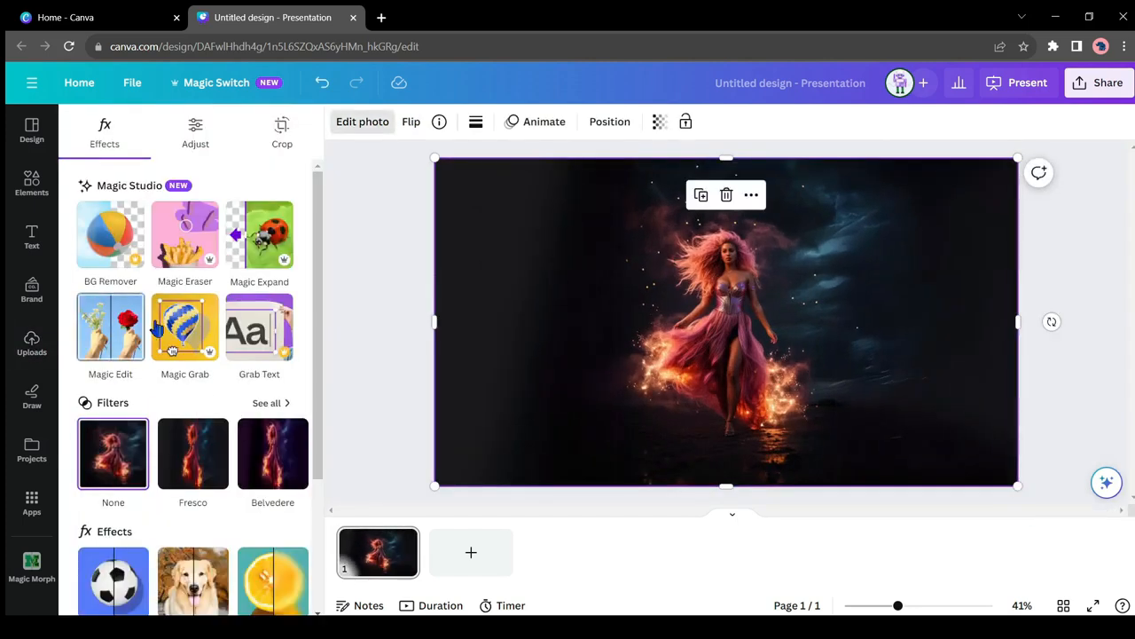
# Step: Use Magic Edit to brush a tall vertical area of dark background beside the woman and generate a "Tree" there
pyautogui.click(127, 335)
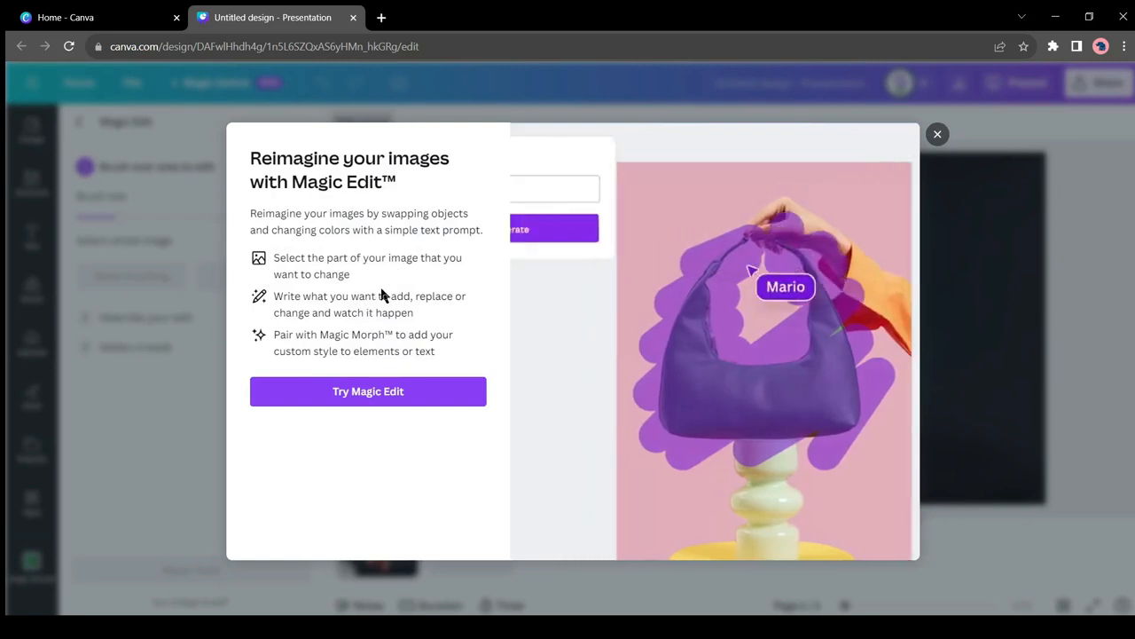
pyautogui.click(382, 400)
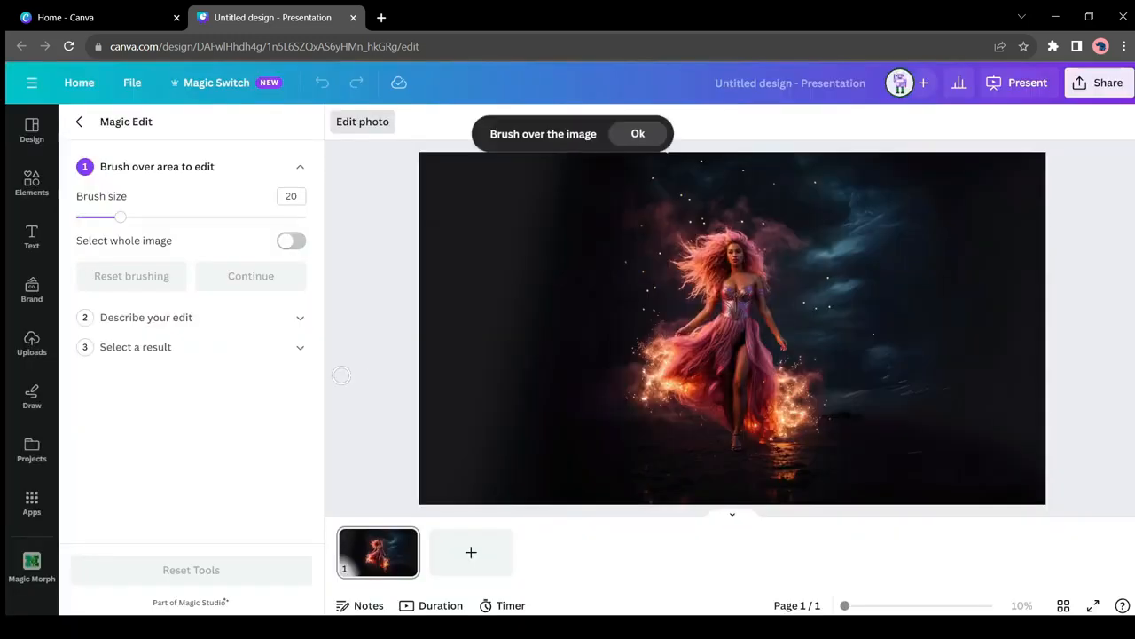
pyautogui.moveTo(916, 388)
pyautogui.mouseDown()
pyautogui.moveTo(893, 270)
pyautogui.moveTo(881, 412)
pyautogui.moveTo(883, 245)
pyautogui.moveTo(903, 433)
pyautogui.moveTo(883, 410)
pyautogui.moveTo(910, 462)
pyautogui.moveTo(913, 220)
pyautogui.moveTo(889, 365)
pyautogui.mouseUp()
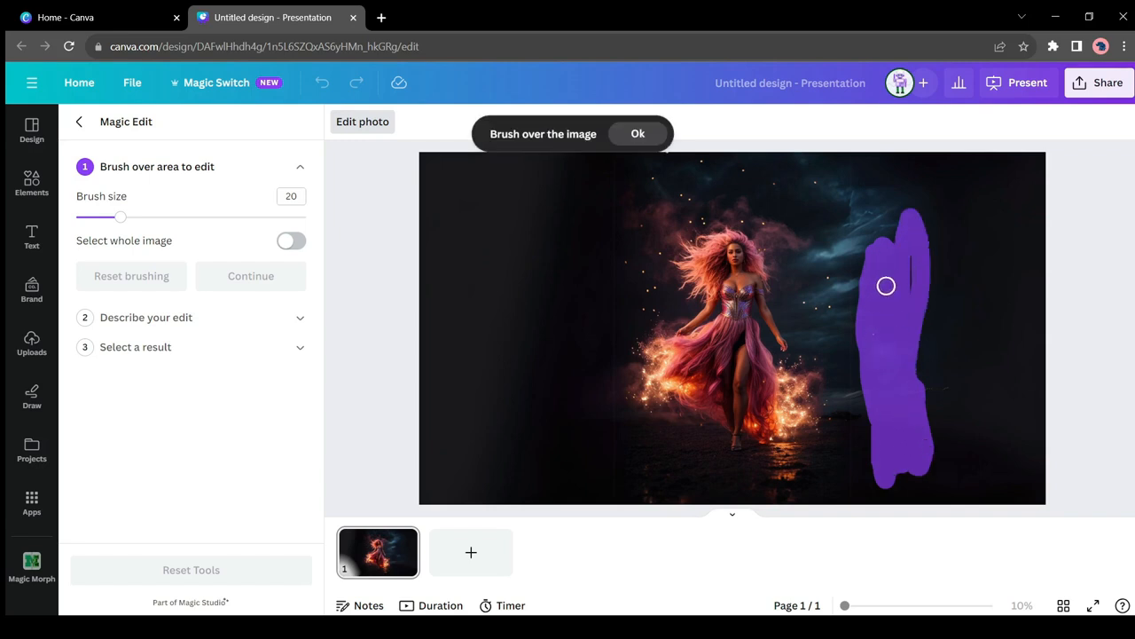
pyautogui.moveTo(910, 276); pyautogui.dragTo(899, 294)
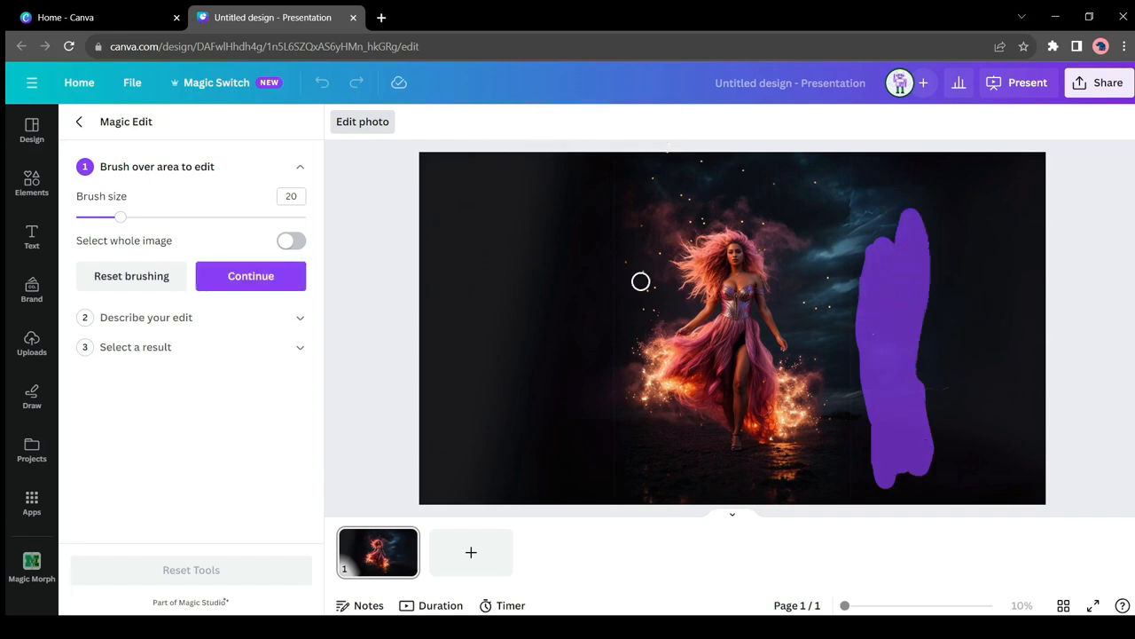
pyautogui.click(268, 282)
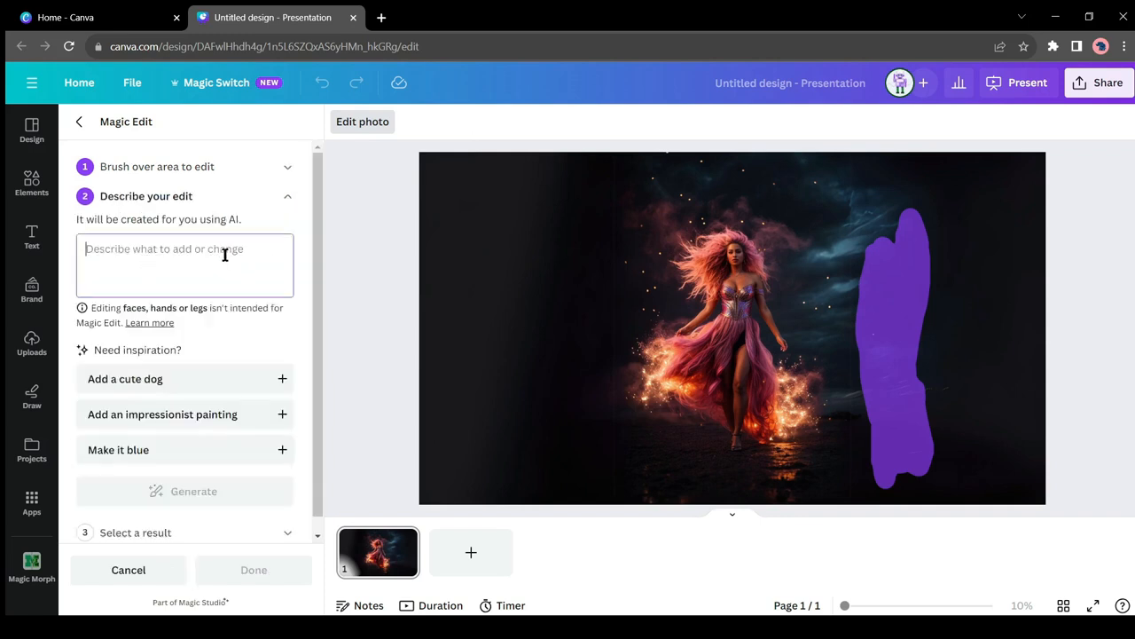
pyautogui.write('Tree')
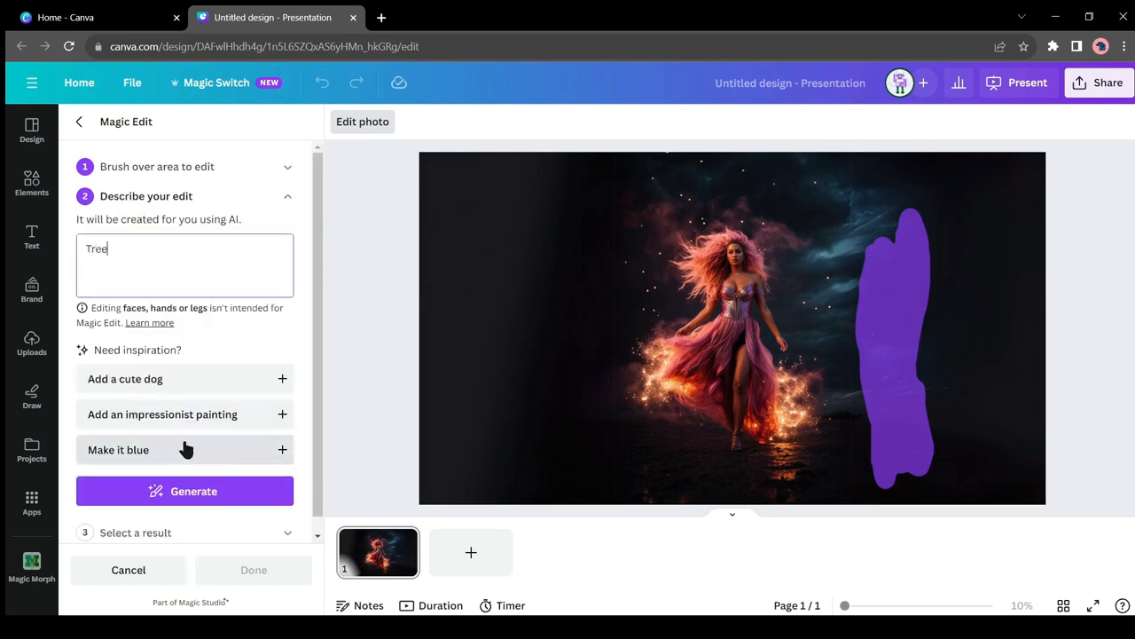
pyautogui.click(192, 490)
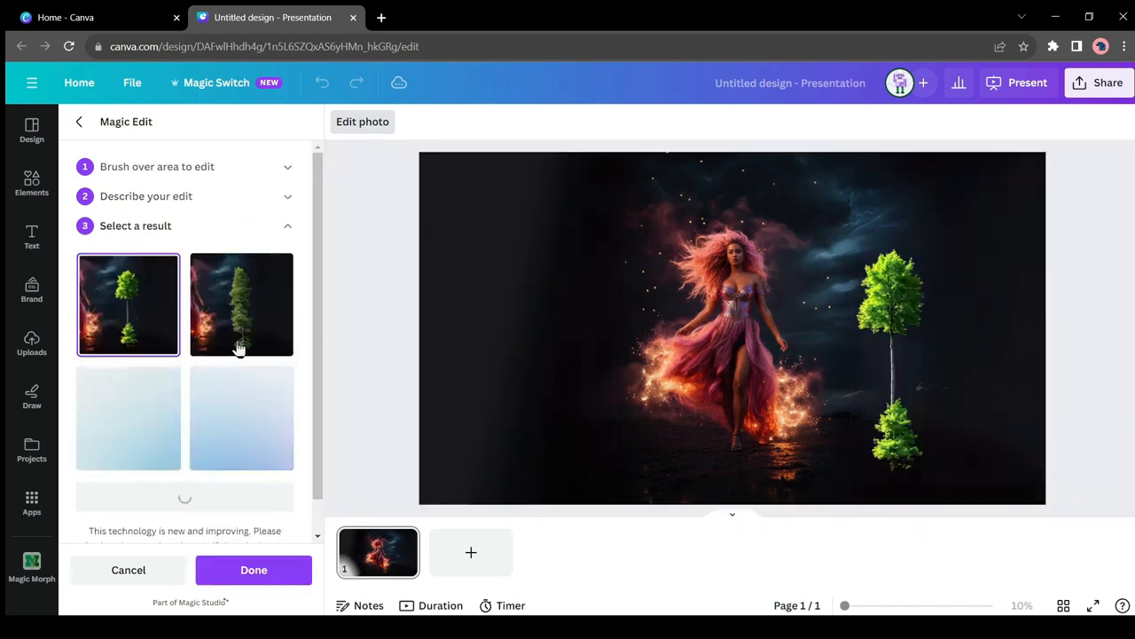
# Step: Compare the generated tree results on the image and keep the fourth one
pyautogui.click(231, 320)
pyautogui.click(153, 424)
pyautogui.click(221, 440)
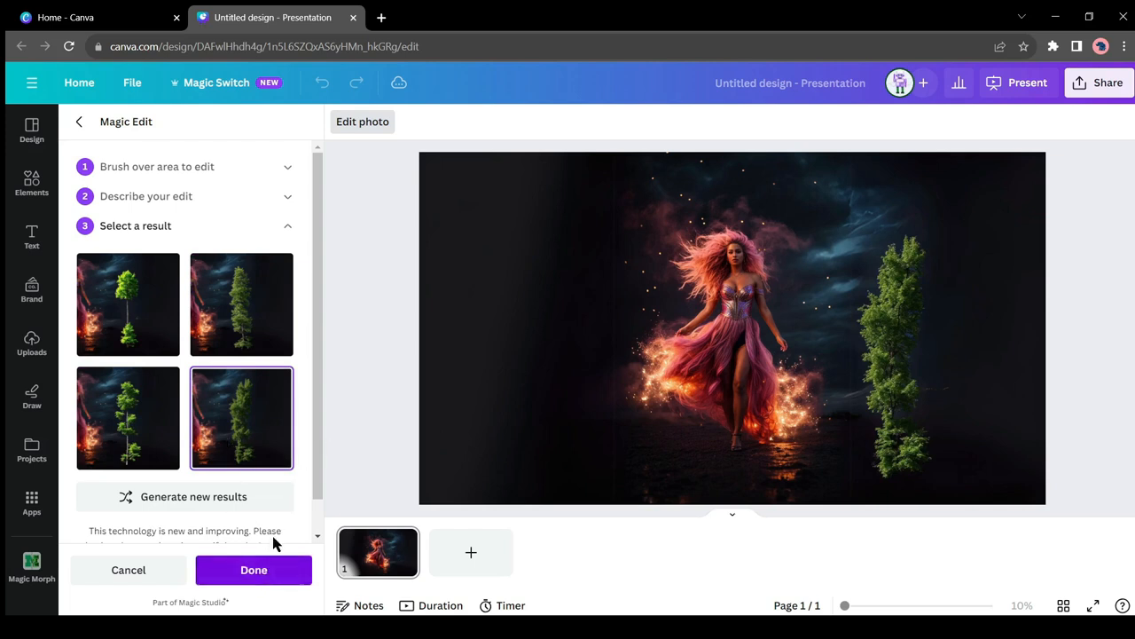
pyautogui.scroll(-1, 226, 461)
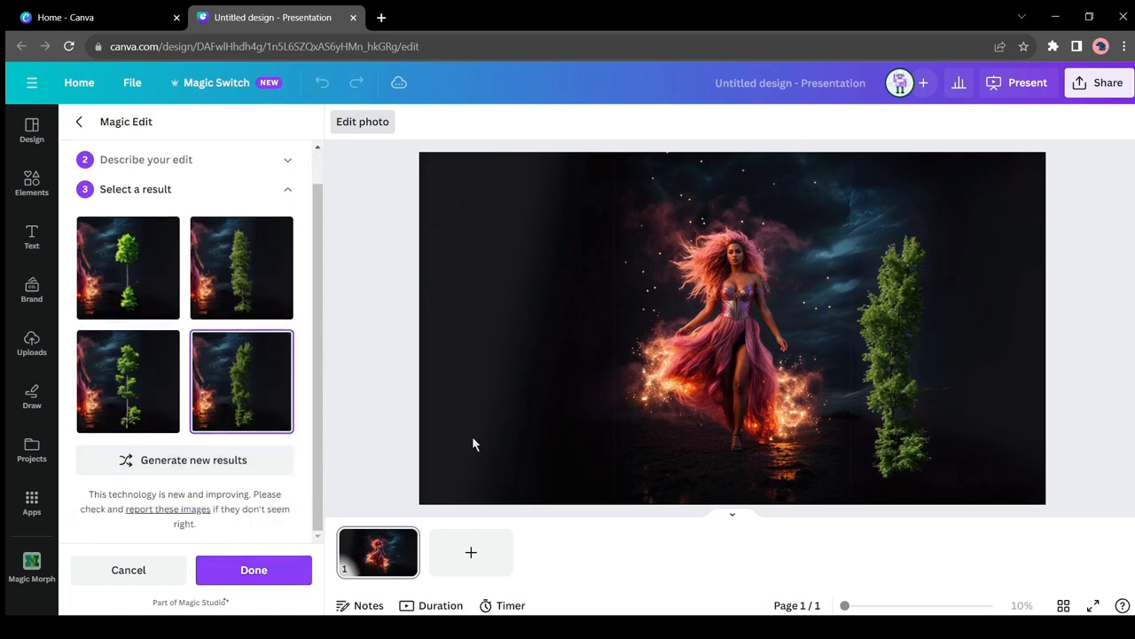
pyautogui.click(253, 569)
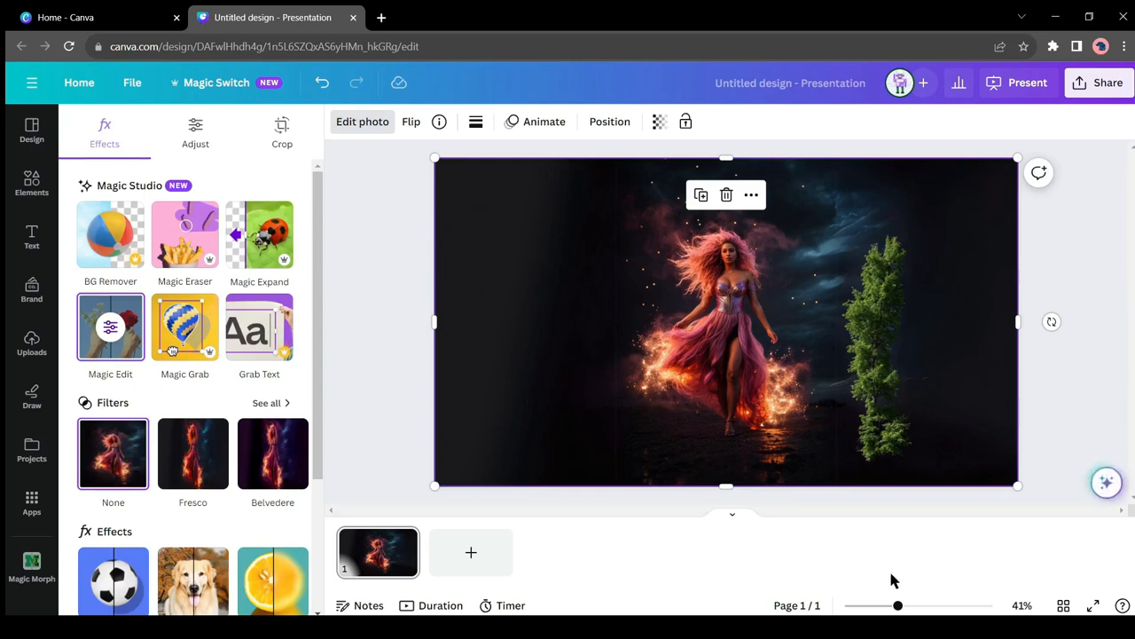
# Step: Start another Magic Edit on the image and brush over the woman's pink hair
pyautogui.moveTo(898, 606); pyautogui.dragTo(952, 606)
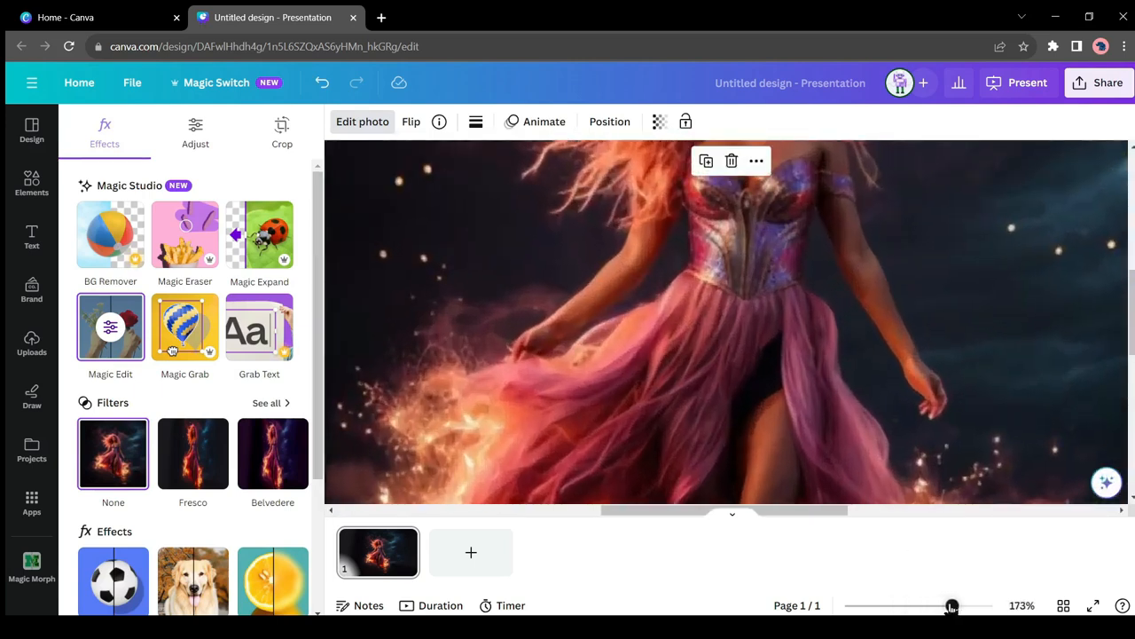
pyautogui.scroll(3, 790, 401)
pyautogui.scroll(-2, 724, 405)
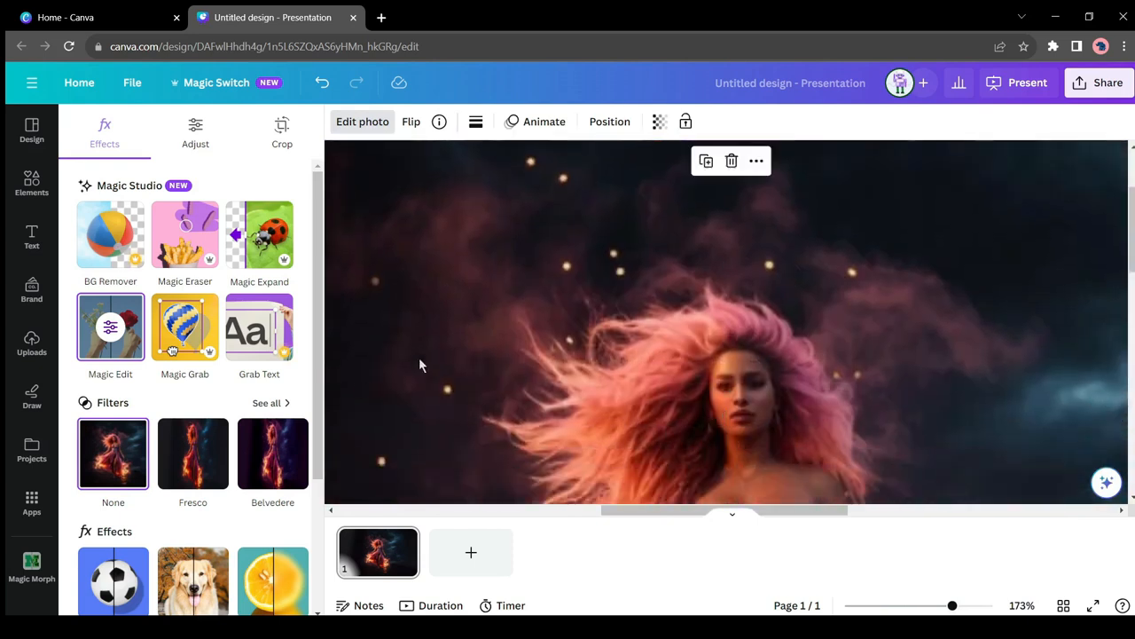
pyautogui.click(110, 328)
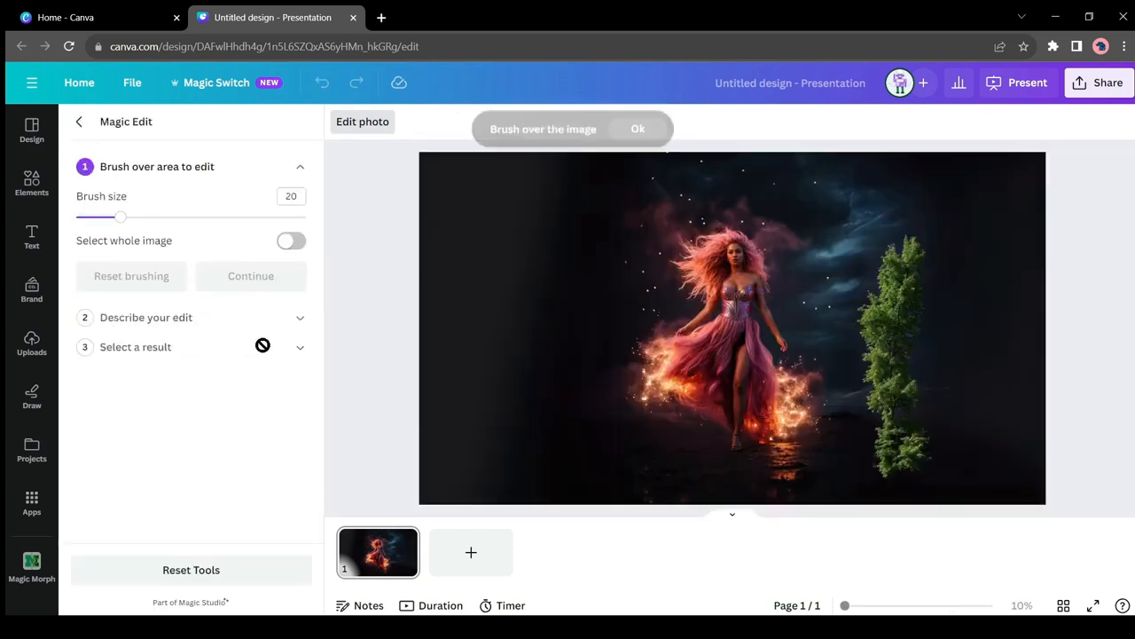
pyautogui.click(638, 133)
pyautogui.moveTo(722, 240)
pyautogui.mouseDown()
pyautogui.moveTo(705, 256)
pyautogui.moveTo(724, 240)
pyautogui.mouseUp()
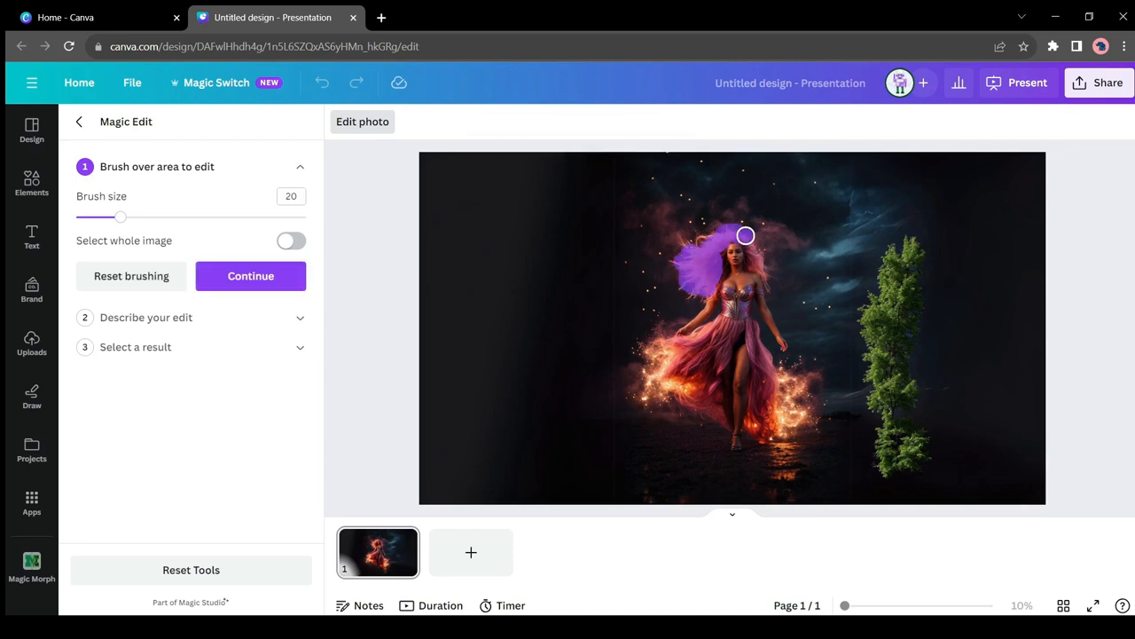
# Step: Generate the hair edit with the suggested prompt "Change color to green" and keep the first result
pyautogui.click(238, 280)
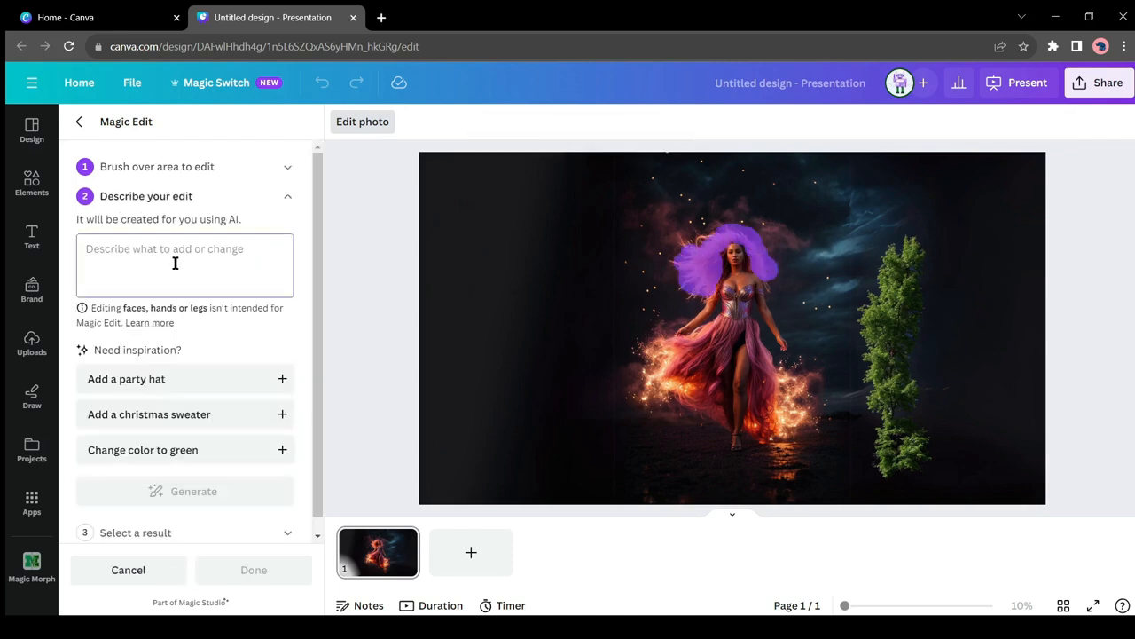
pyautogui.click(181, 448)
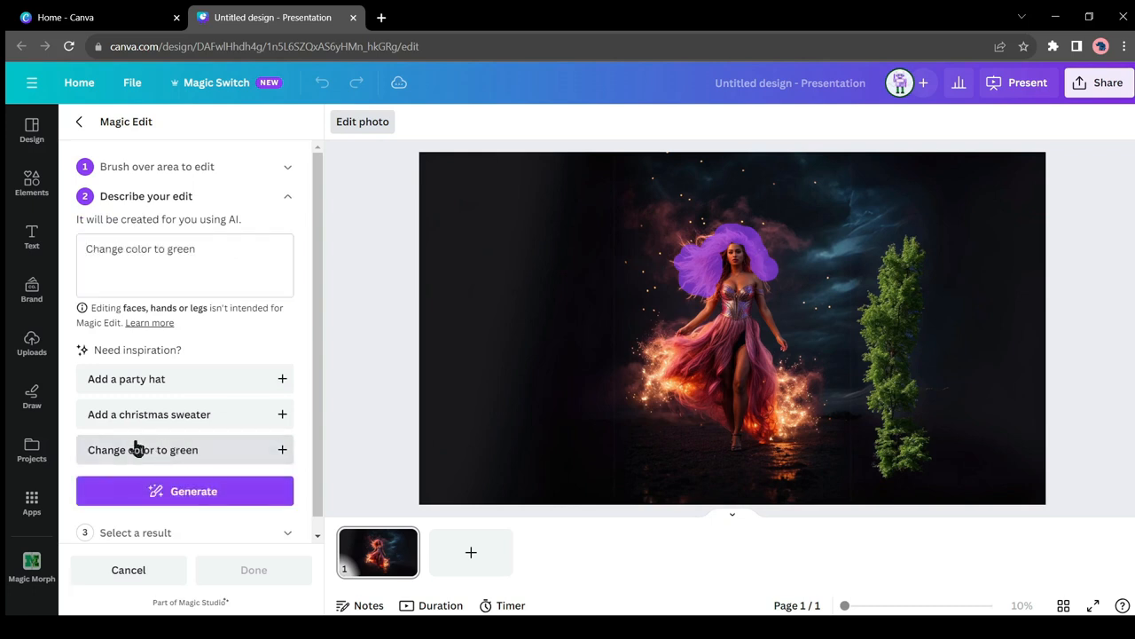
pyautogui.click(183, 491)
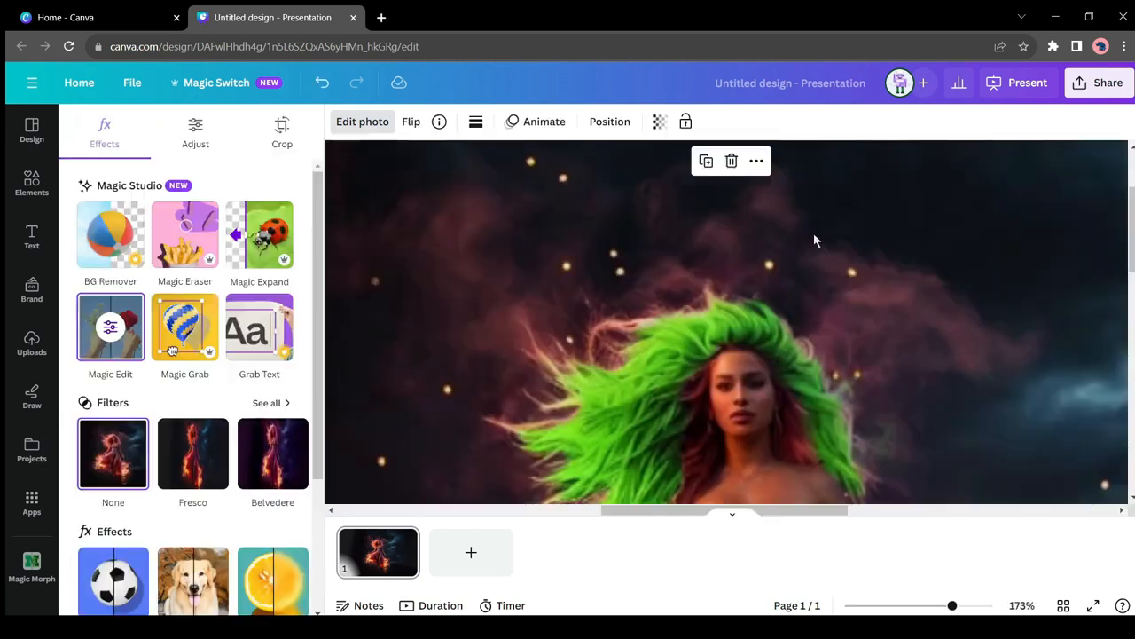
pyautogui.scroll(-1, 816, 242)
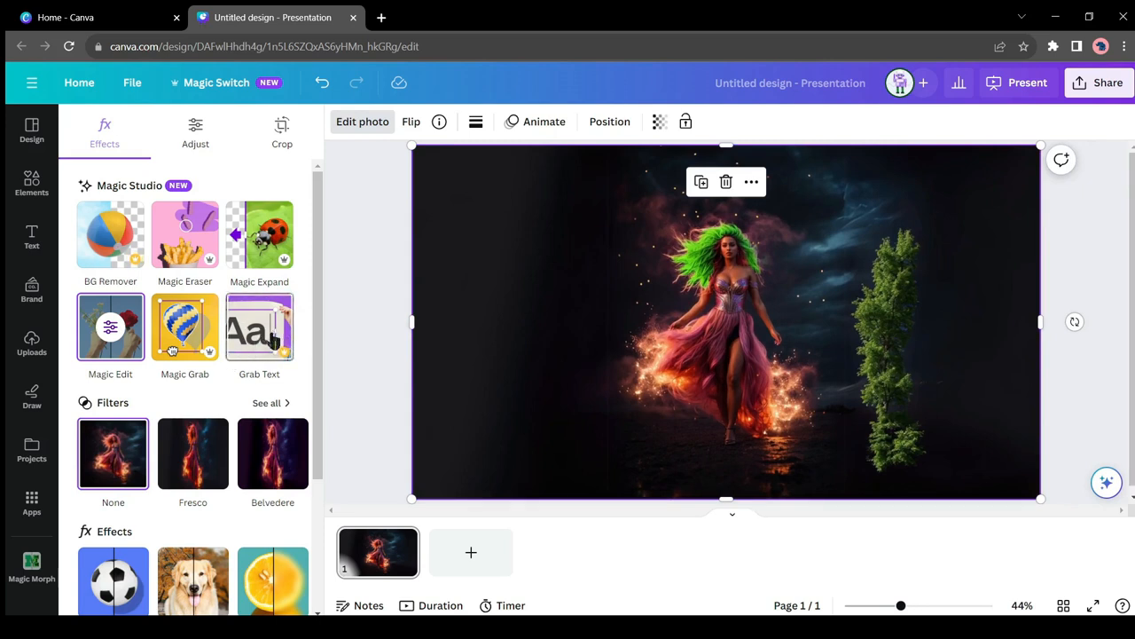
# Step: Add a second page and place the uploaded "AI LoFi Channel $500/Day" image on it, enlarged to fill the page
pyautogui.click(32, 344)
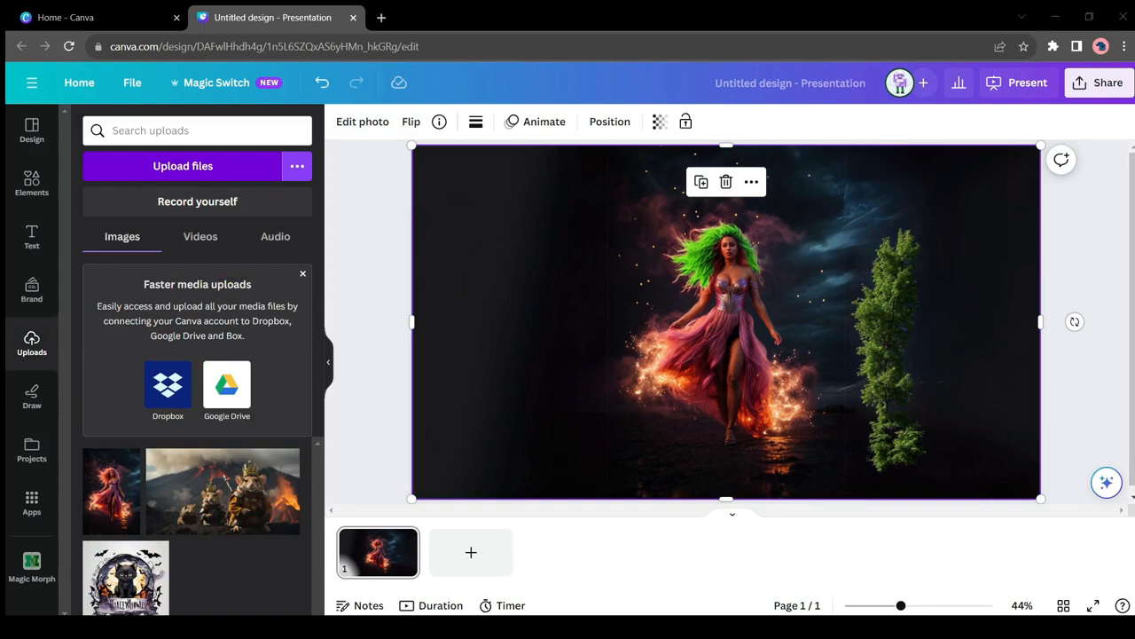
pyautogui.click(480, 549)
pyautogui.click(176, 490)
pyautogui.moveTo(705, 376); pyautogui.dragTo(622, 329)
pyautogui.moveTo(875, 406); pyautogui.dragTo(1040, 499)
# Step: Extract the text from the LoFi image with Grab Text and move the "CHANNEL" text over the girl
pyautogui.click(358, 133)
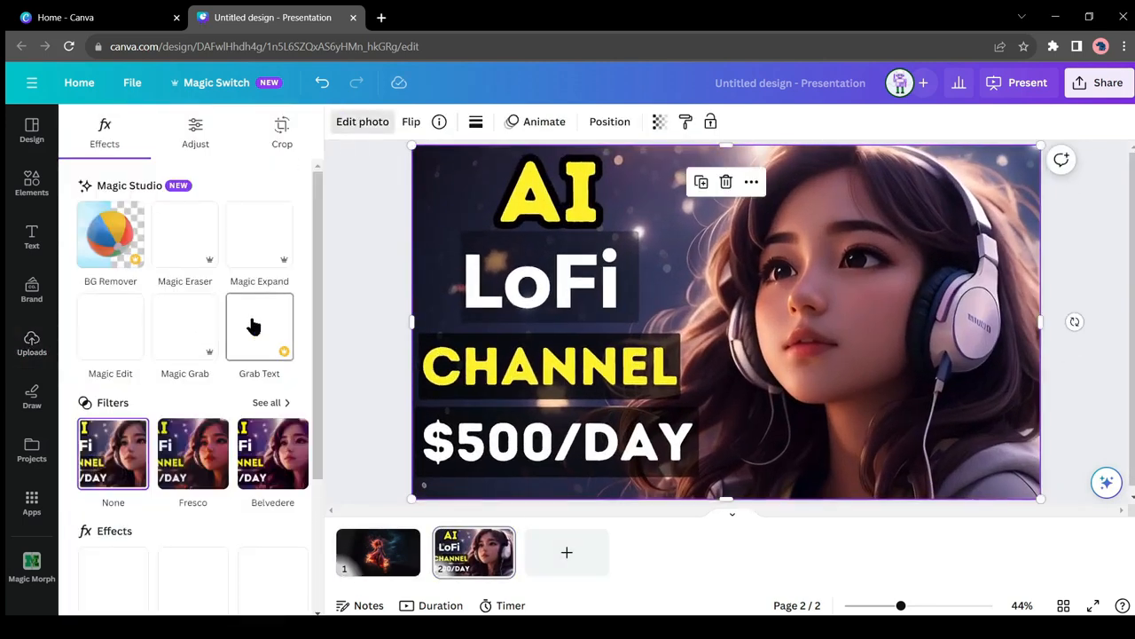
pyautogui.click(255, 328)
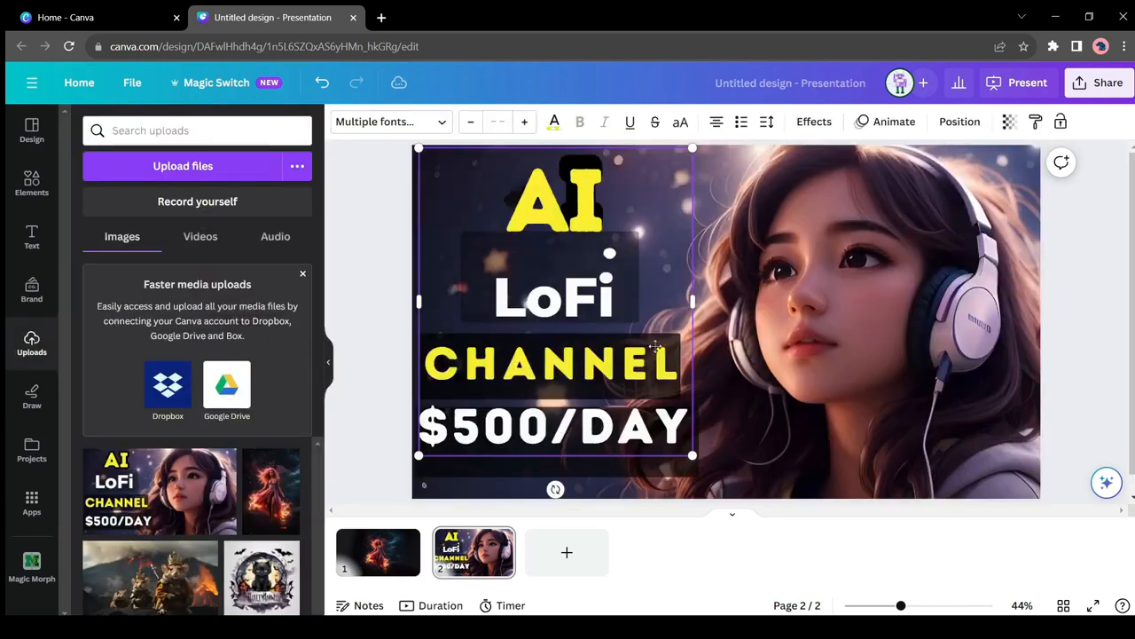
pyautogui.moveTo(656, 346); pyautogui.dragTo(875, 286)
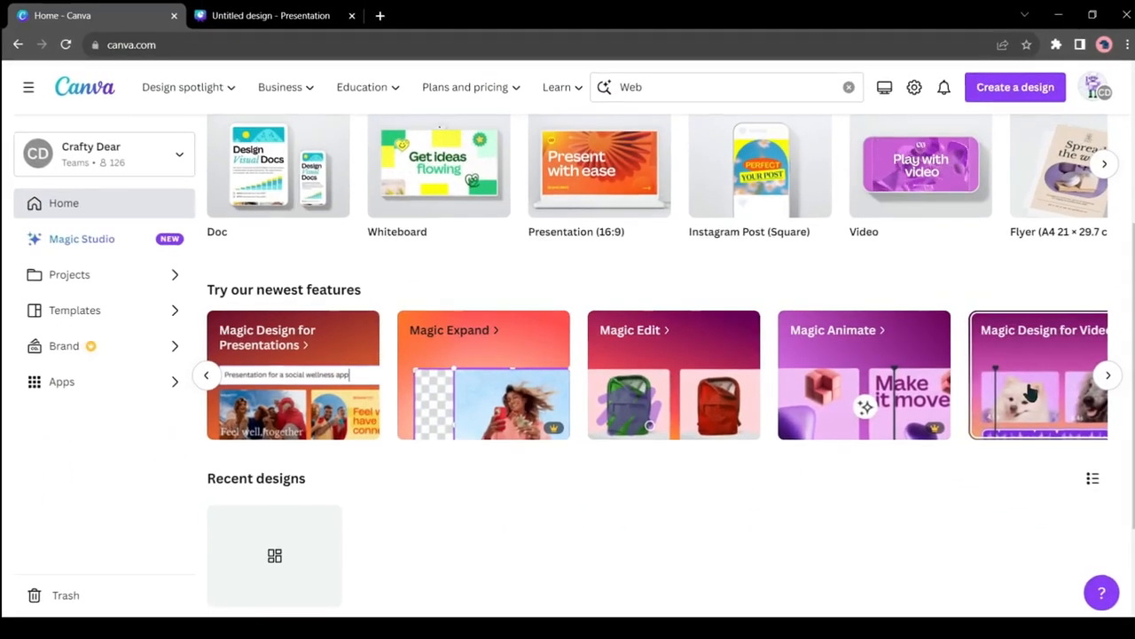
# Step: Start Magic Design for Video from the Canva home page and select ten Amsterdam photos and clips for it
pyautogui.click(1029, 393)
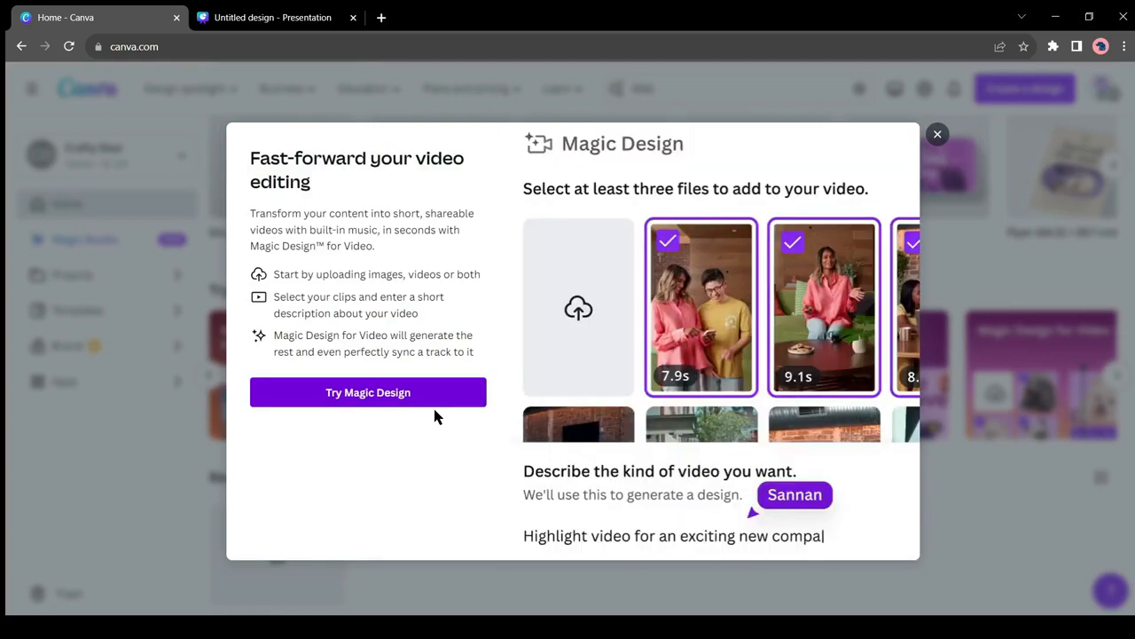
pyautogui.click(364, 398)
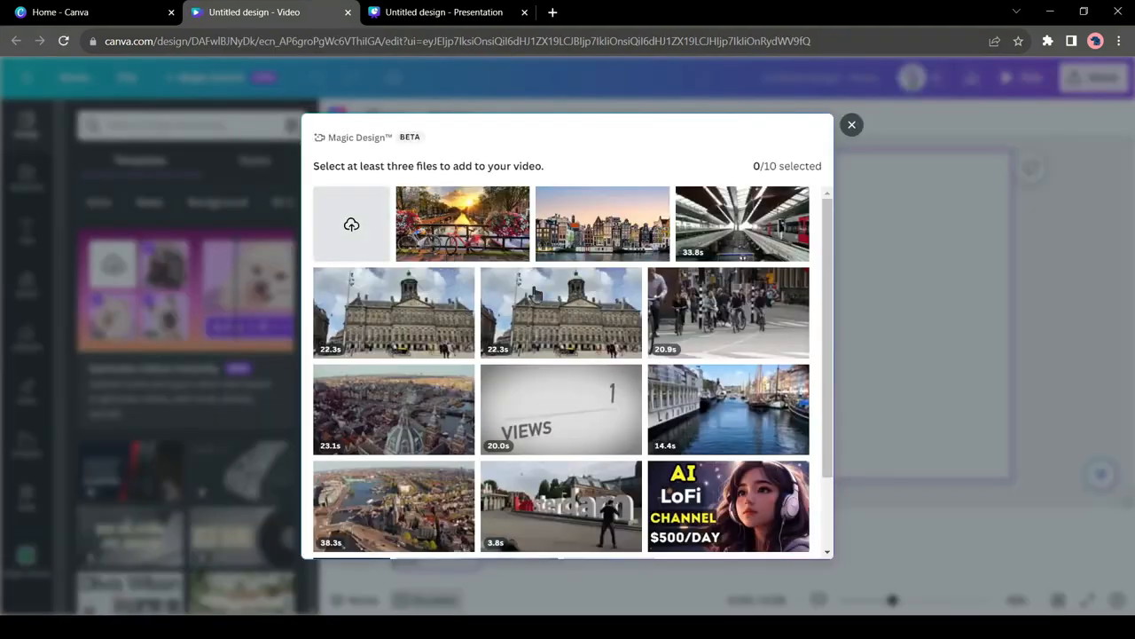
pyautogui.click(475, 231)
pyautogui.click(602, 225)
pyautogui.click(741, 229)
pyautogui.click(728, 311)
pyautogui.click(562, 312)
pyautogui.click(395, 312)
pyautogui.scroll(-3, 395, 354)
pyautogui.click(396, 264)
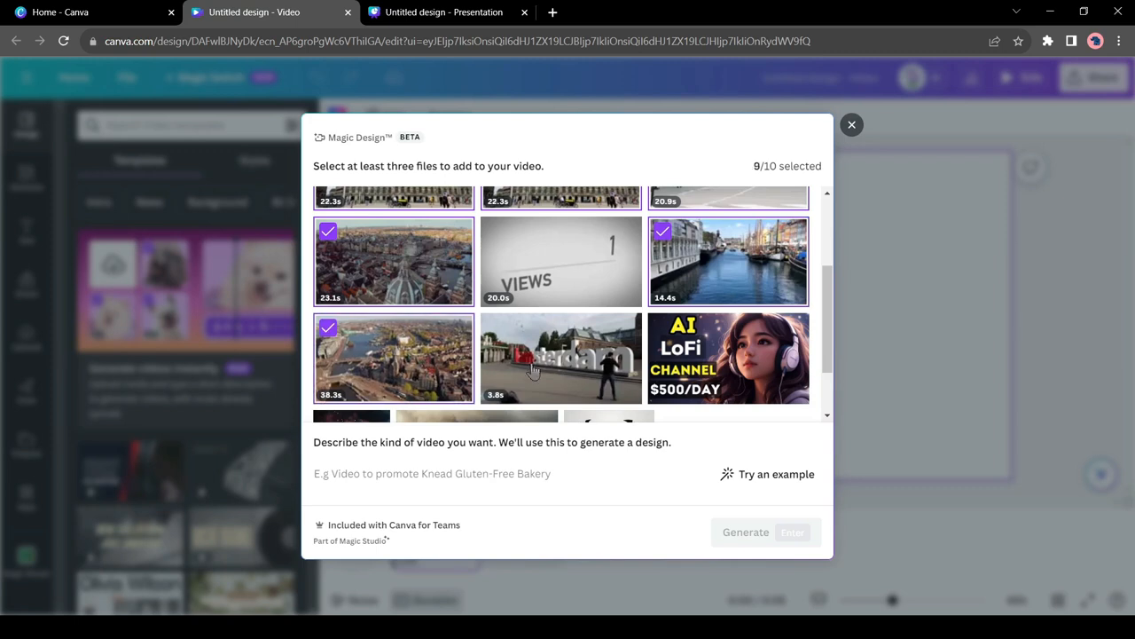
pyautogui.scroll(1, 565, 356)
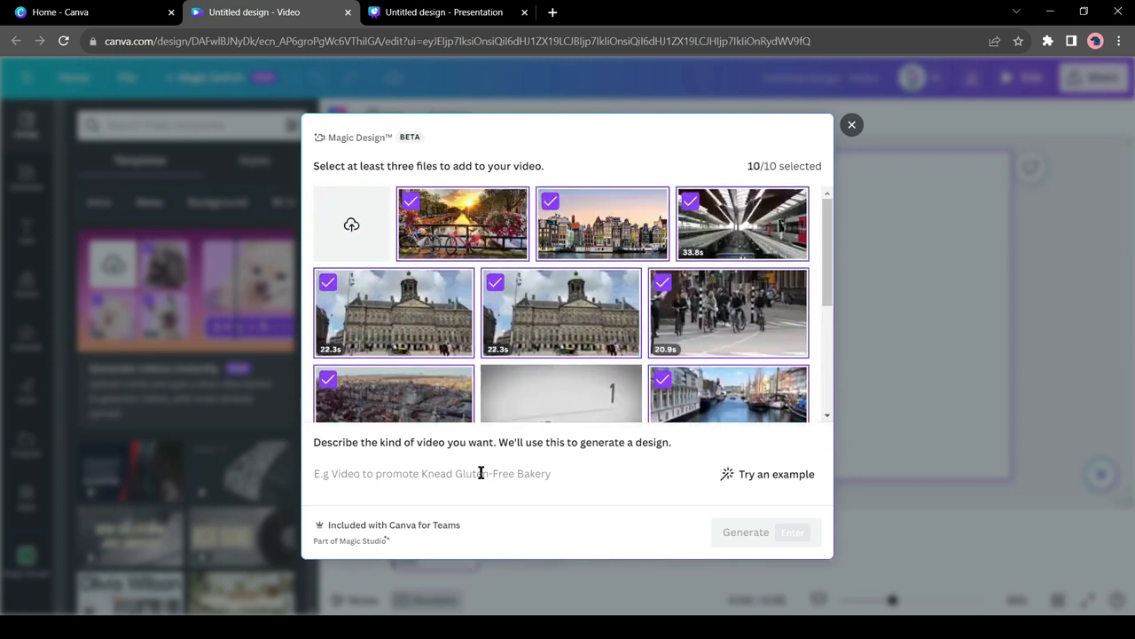
# Step: Describe the video as "5 Interesting Fact about amsterdam" and generate it
pyautogui.click(480, 472)
pyautogui.write('5 Interesting Fact about amsterdam')
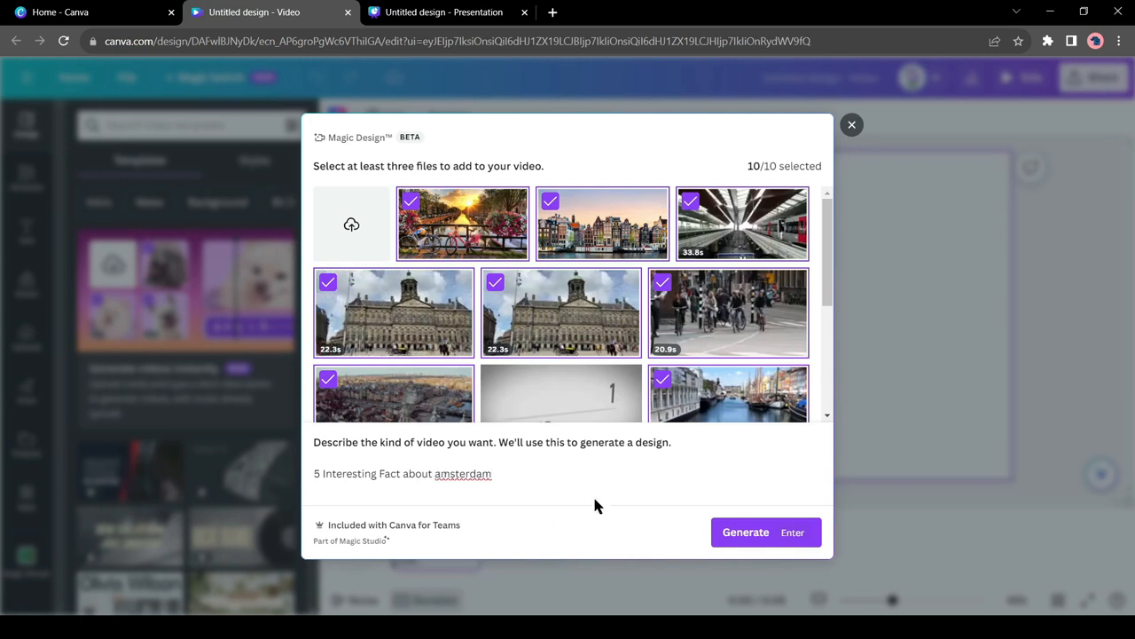
pyautogui.click(758, 535)
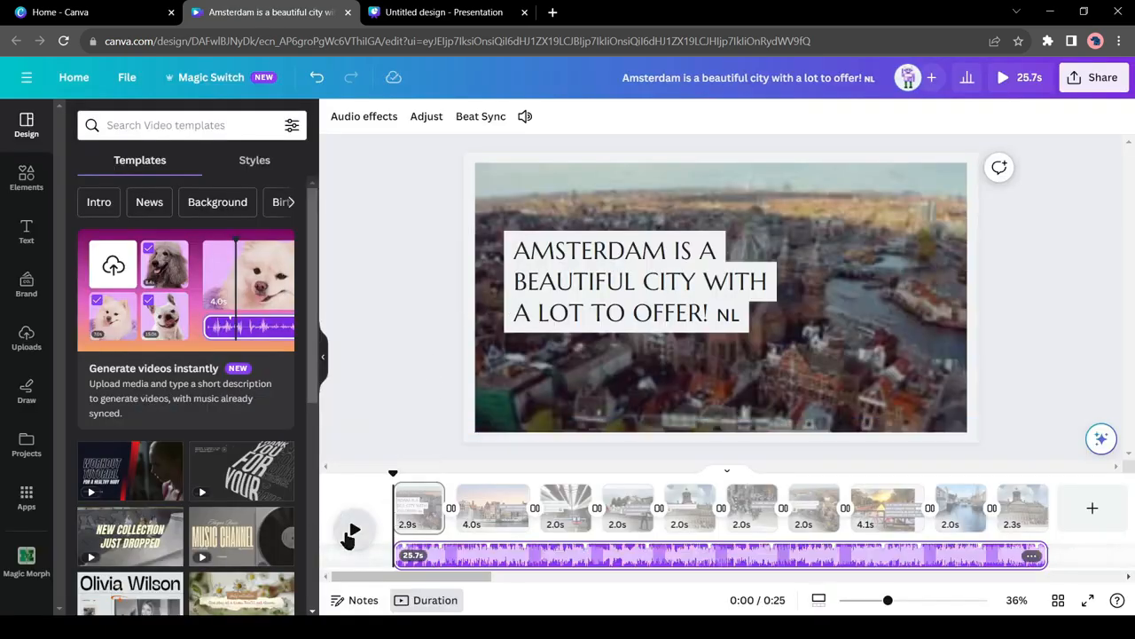
# Step: Play the generated Amsterdam video, then inspect the caption and canal-house photo on page 2
pyautogui.click(350, 535)
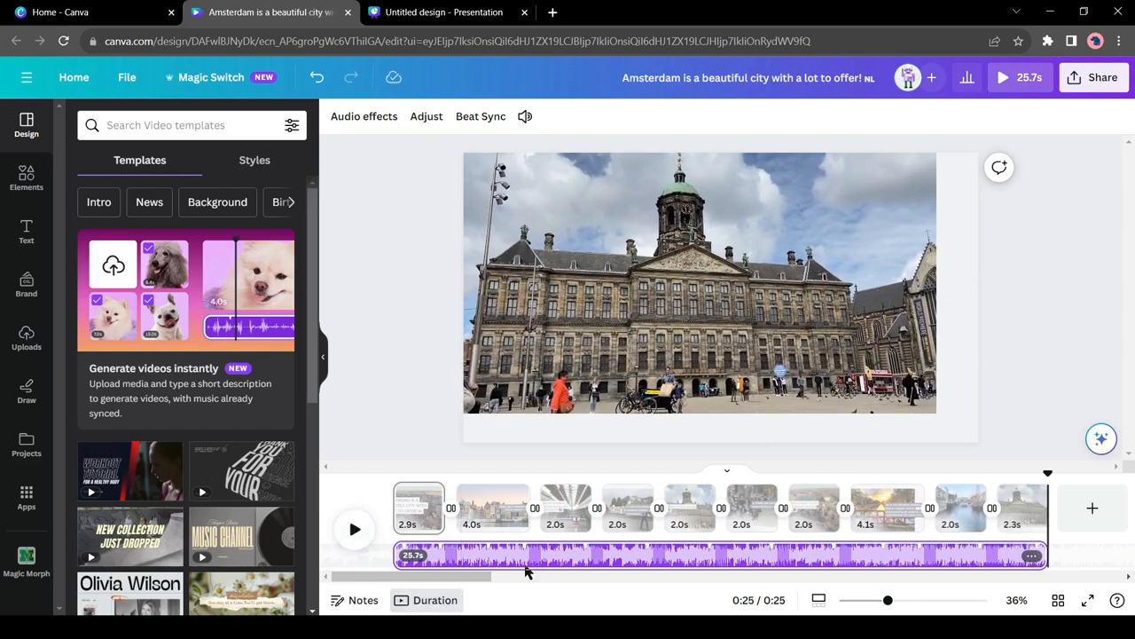
pyautogui.click(484, 521)
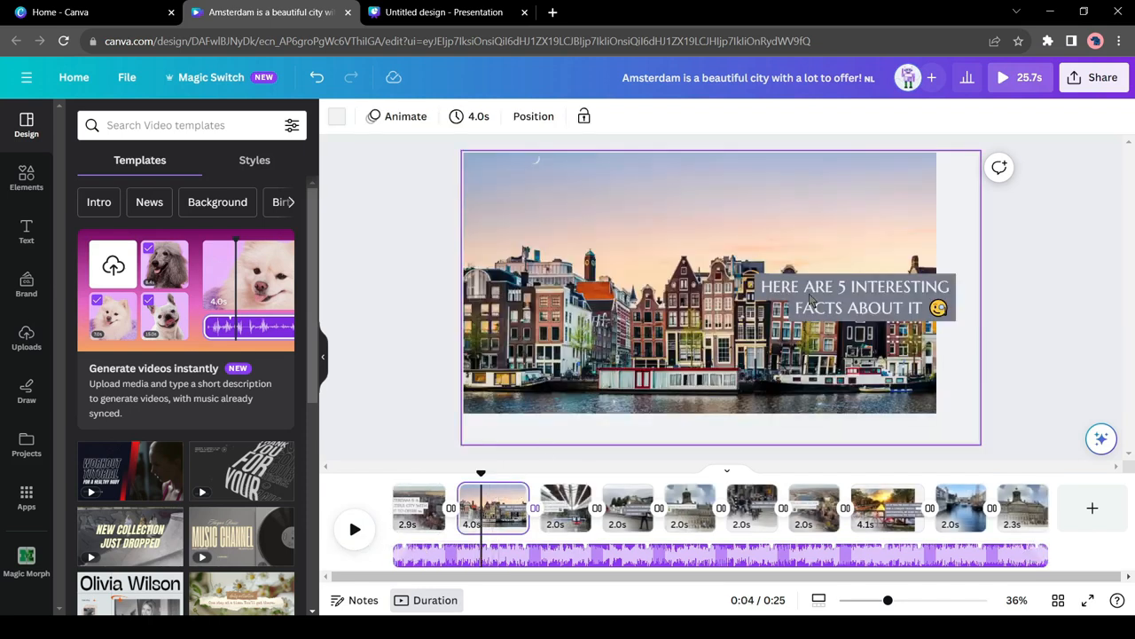
pyautogui.click(810, 302)
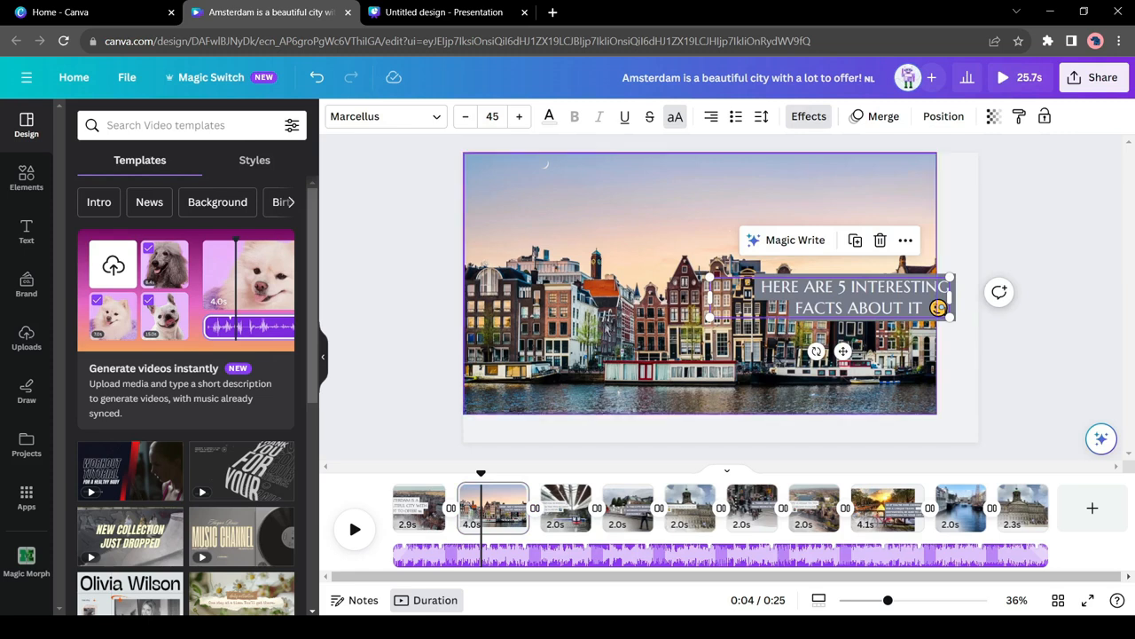
pyautogui.click(935, 282)
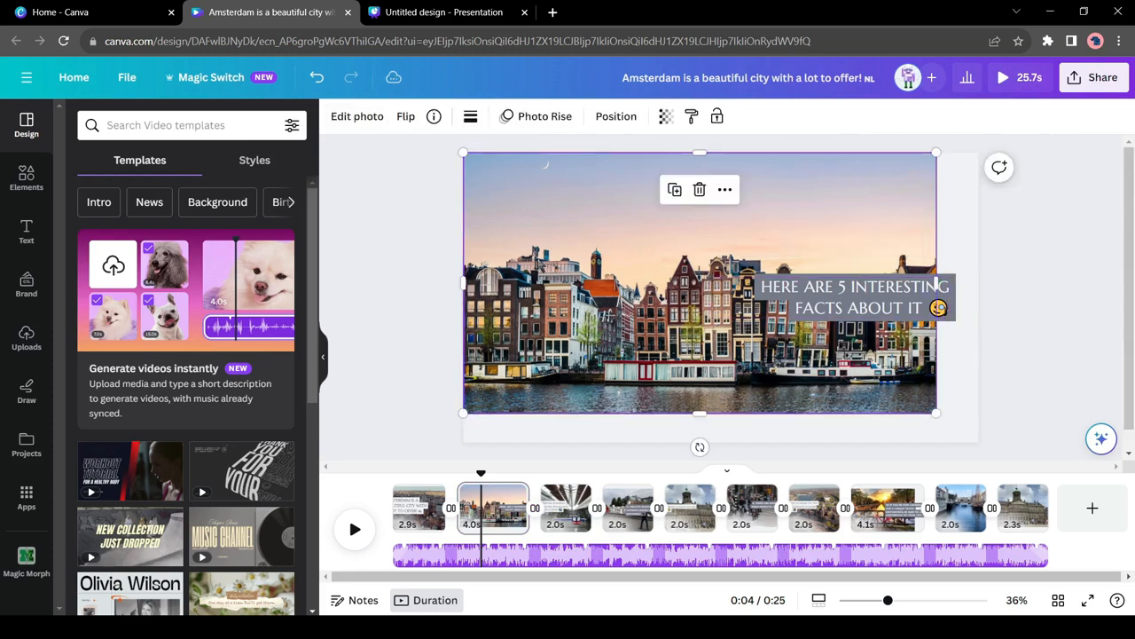
# Step: Select the station clip on page 3 and look at its video editing options
pyautogui.click(566, 523)
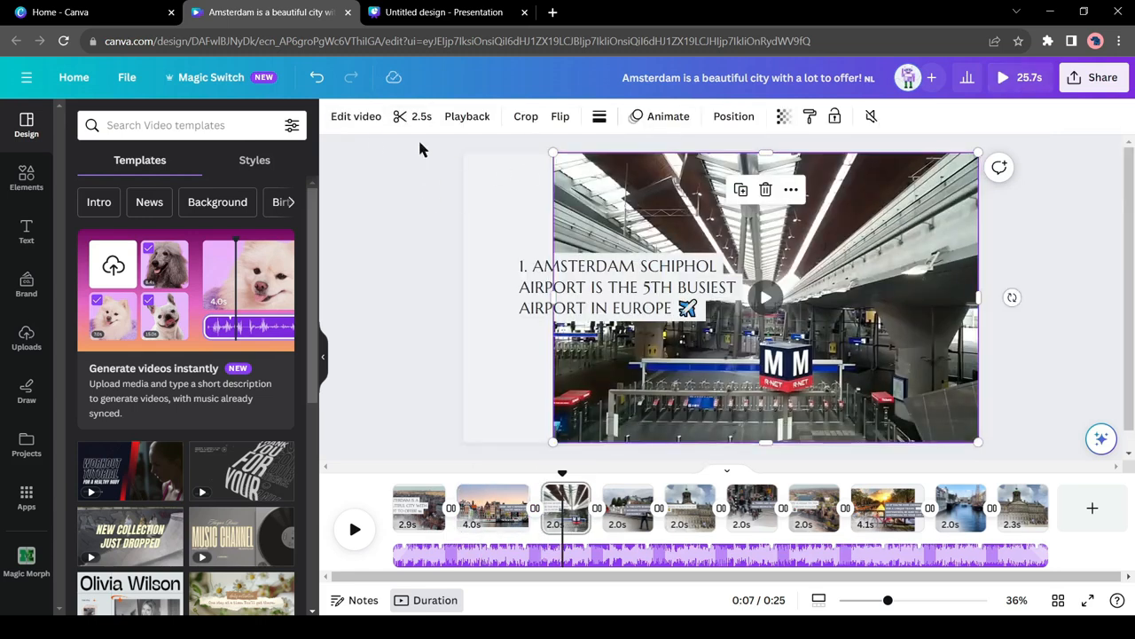
pyautogui.click(353, 118)
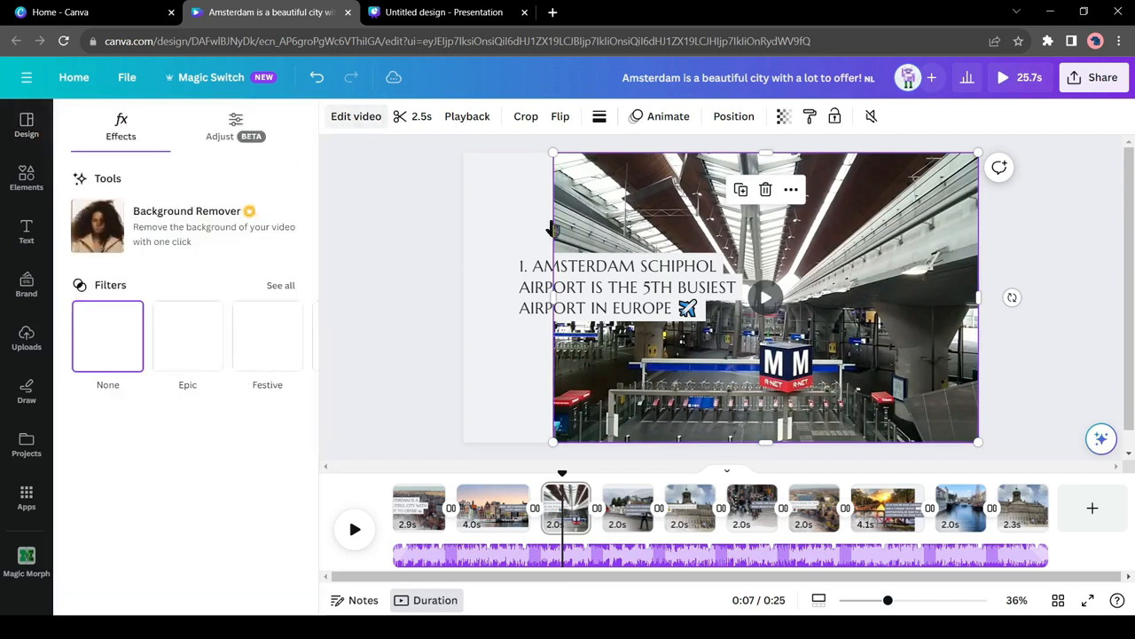
pyautogui.click(385, 287)
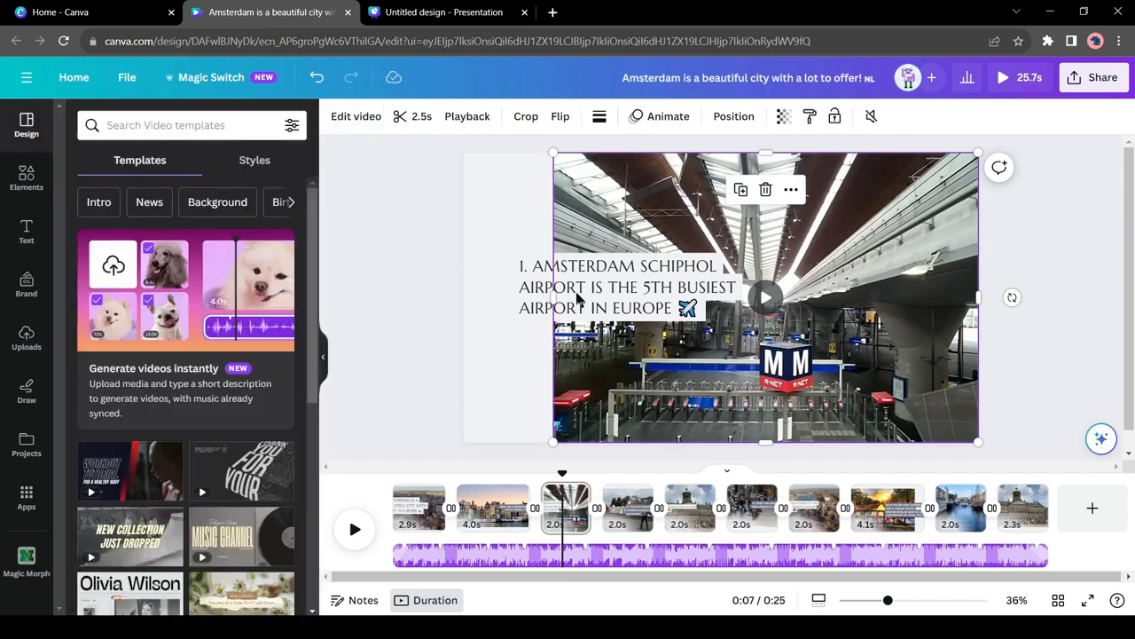